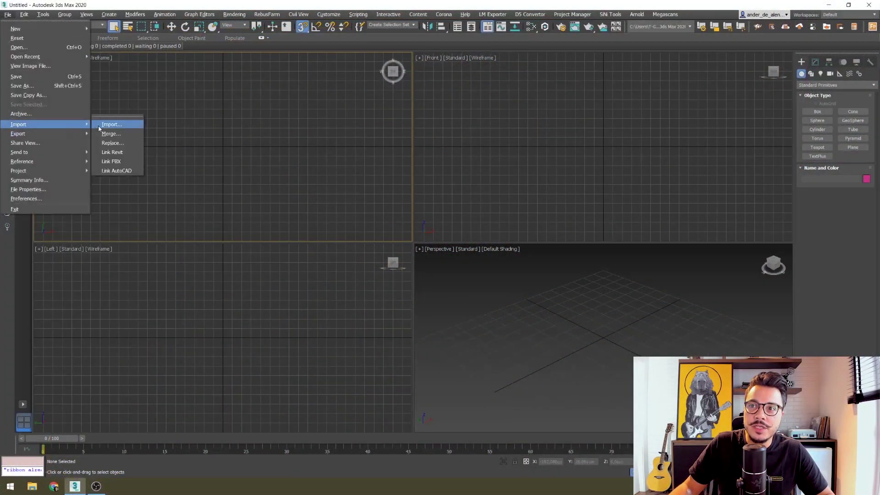
Import the CRIADOMUDO_002 CAD drawing, accepting the DWG import options
left_click(99, 126)
left_click(135, 85)
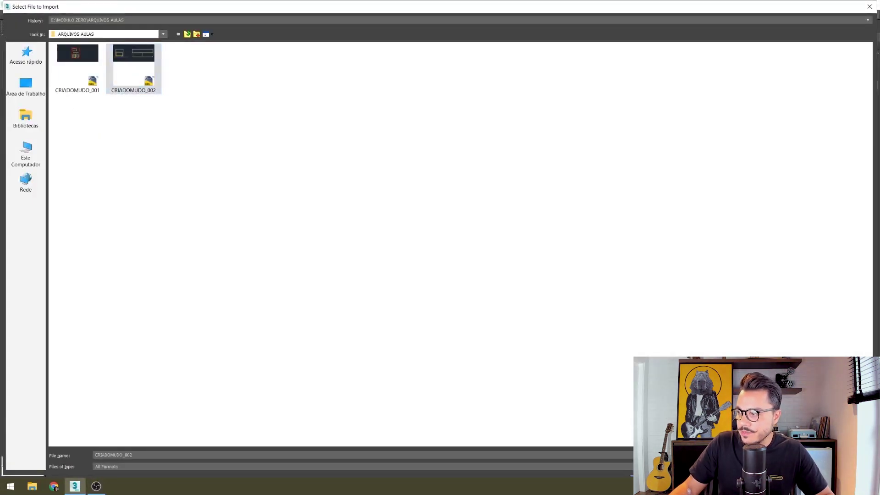
key("Return")
left_click(461, 360)
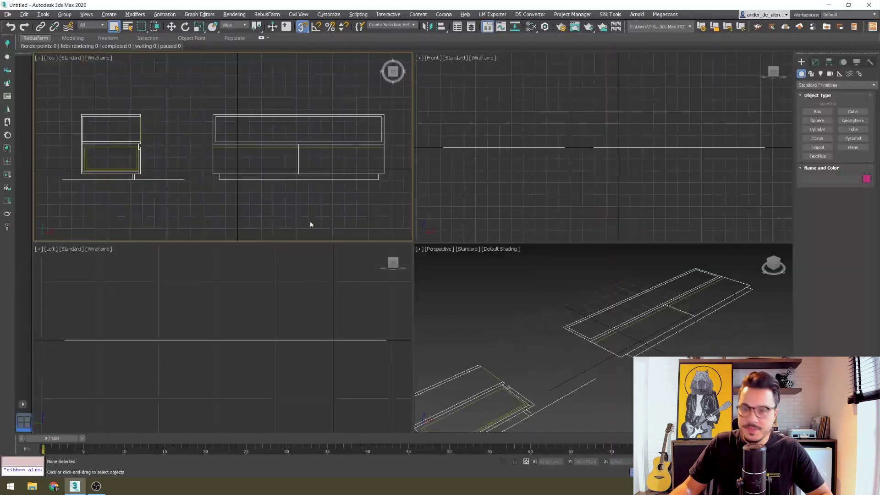
Maximize the Top viewport and frame the drawing so the long cabinet is fully visible
key("alt+w")
scroll(387, 248, "down", 5)
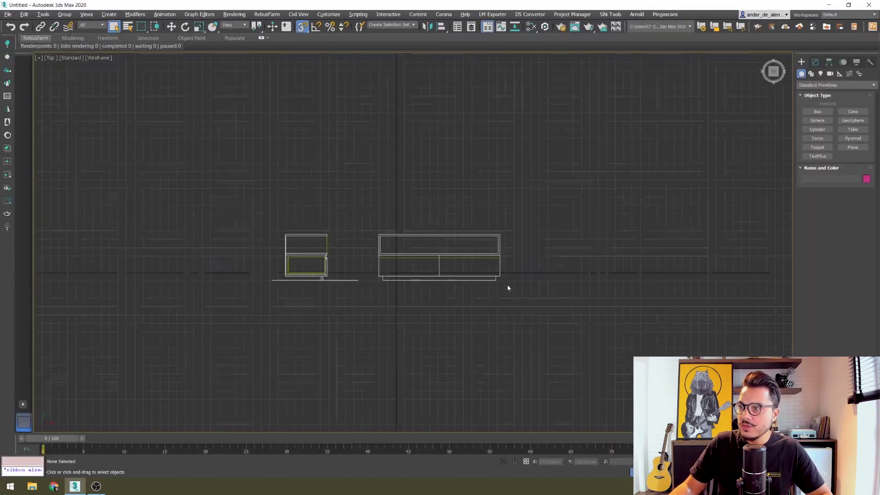
middle_click_drag(508, 288, 512, 262)
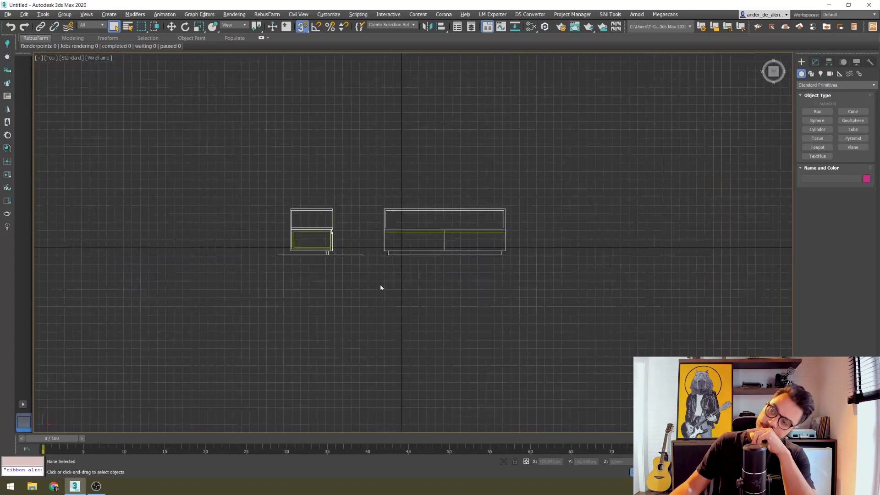
scroll(419, 221, "up", 2)
scroll(419, 221, "up", 3)
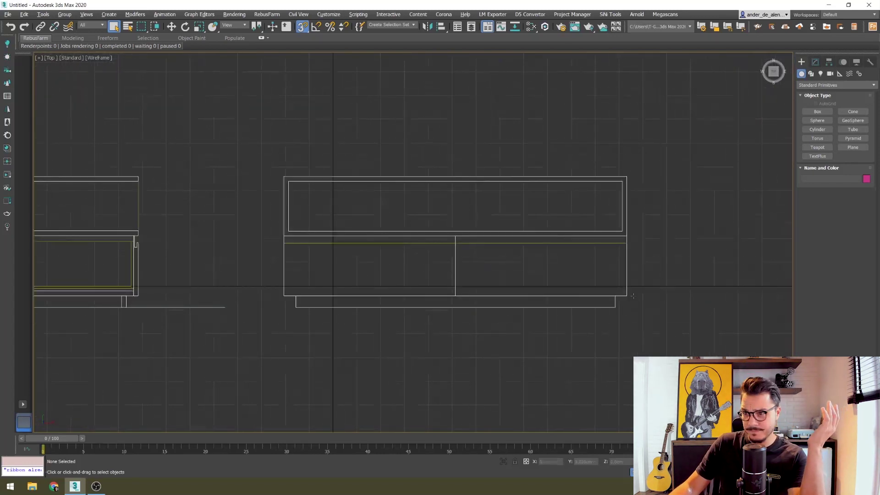
mouse_move(511, 171)
middle_mouse_down()
mouse_move(616, 180)
mouse_move(513, 181)
middle_mouse_up()
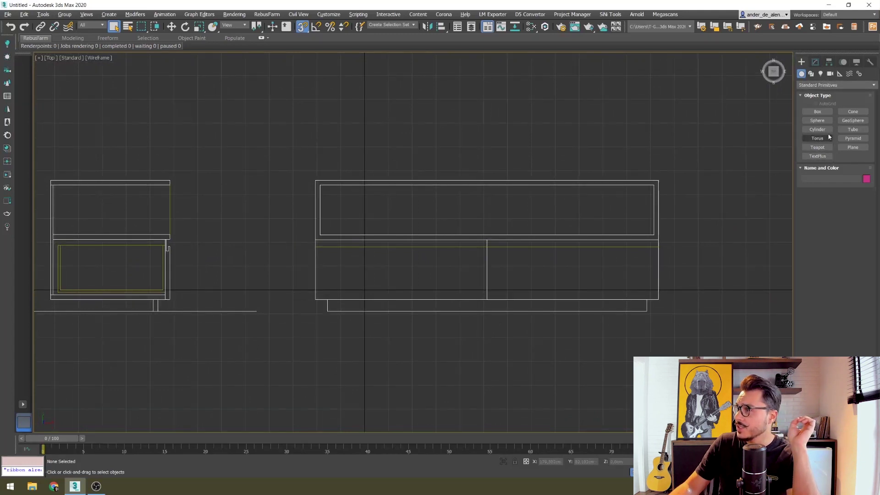
left_click(841, 74)
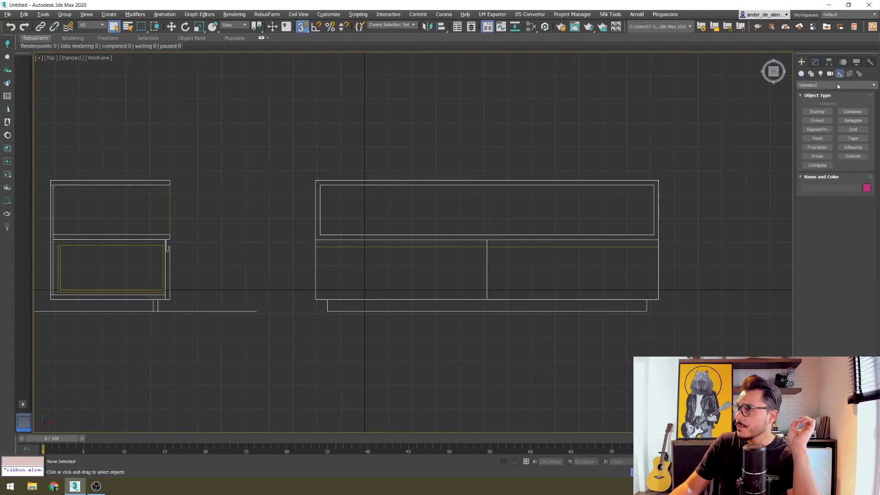
left_click(852, 138)
left_click_drag(315, 180, 658, 180)
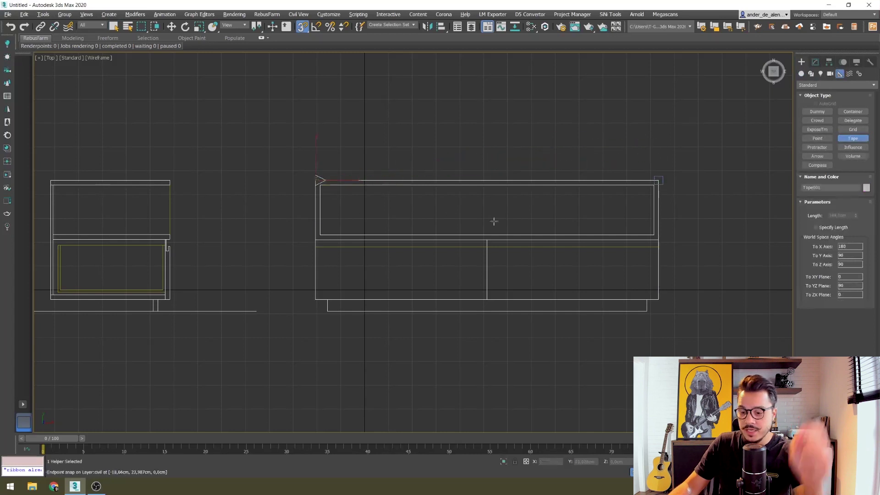
key("ctrl+z")
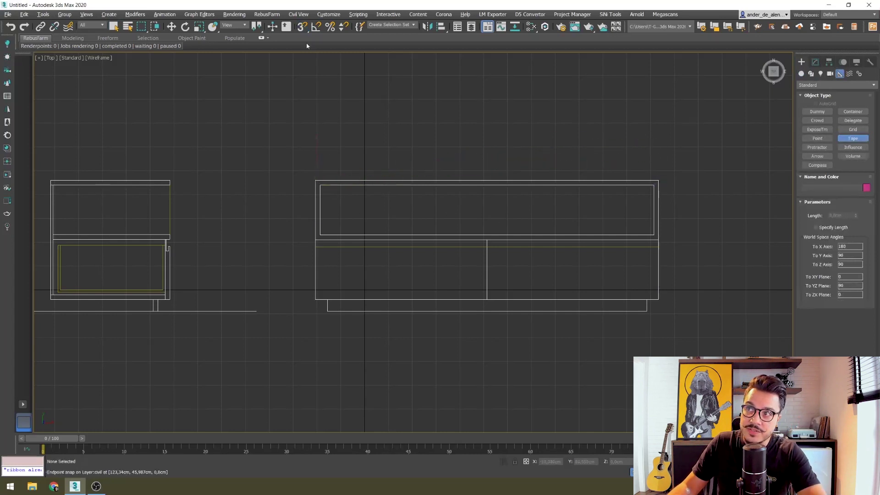
left_click_drag(316, 180, 658, 181)
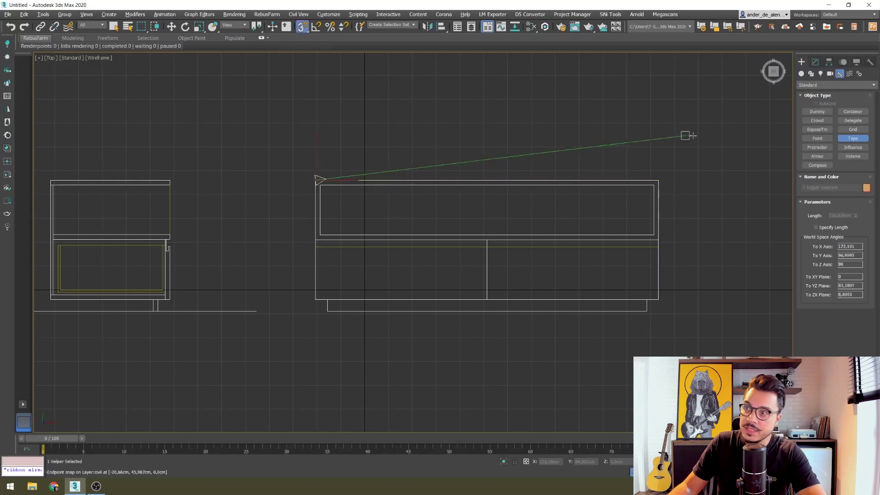
key("ctrl+z")
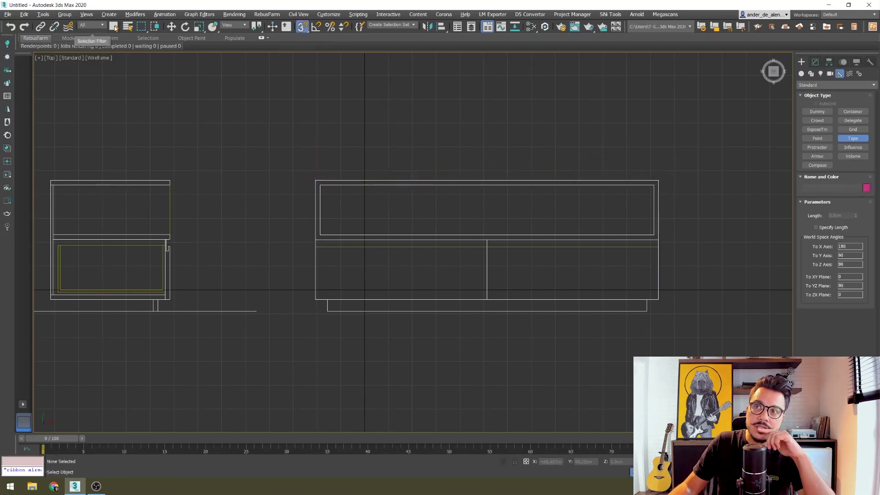
left_click(114, 26)
middle_click_drag(248, 157, 512, 151)
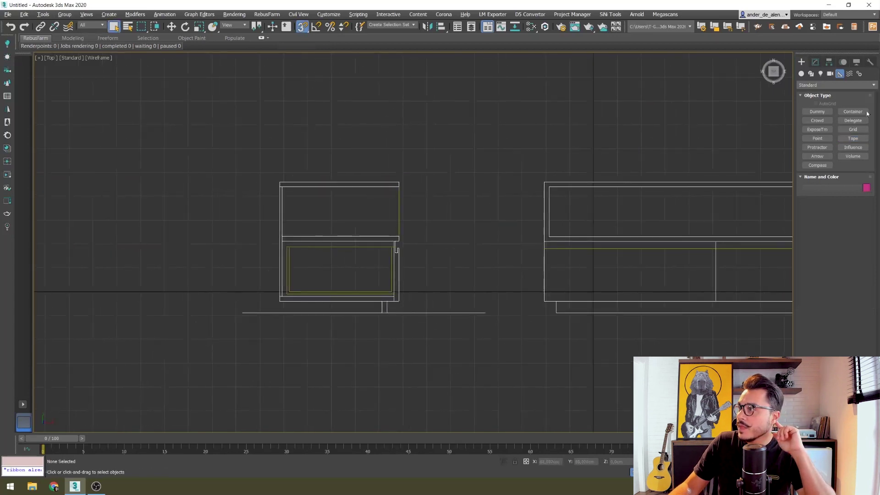
Activate the Line shape tool and centre the nightstand, discarding a false first line
left_click(811, 73)
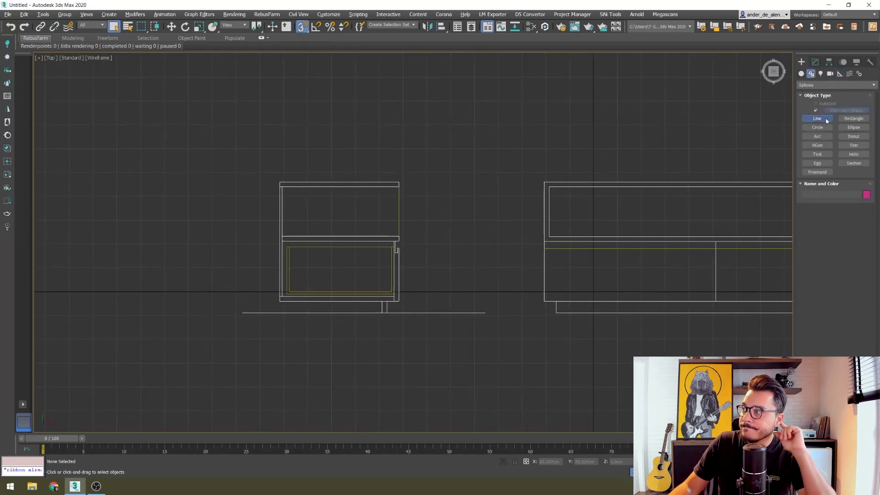
left_click(817, 119)
scroll(298, 156, "up", 3)
middle_click_drag(291, 173, 268, 117)
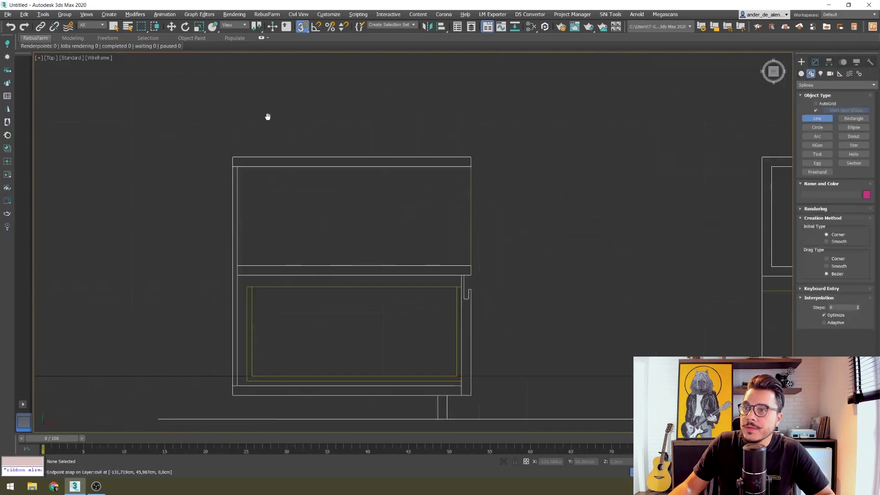
left_click(233, 156)
right_click(446, 140)
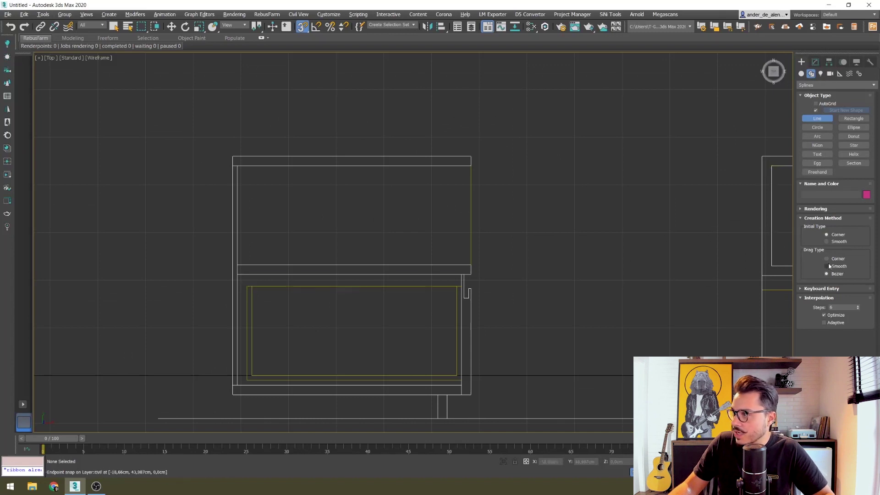
Snap-trace the nightstand frame's corners and close them into one spline, Line001
left_click(233, 156)
left_click(472, 151)
left_click(471, 166)
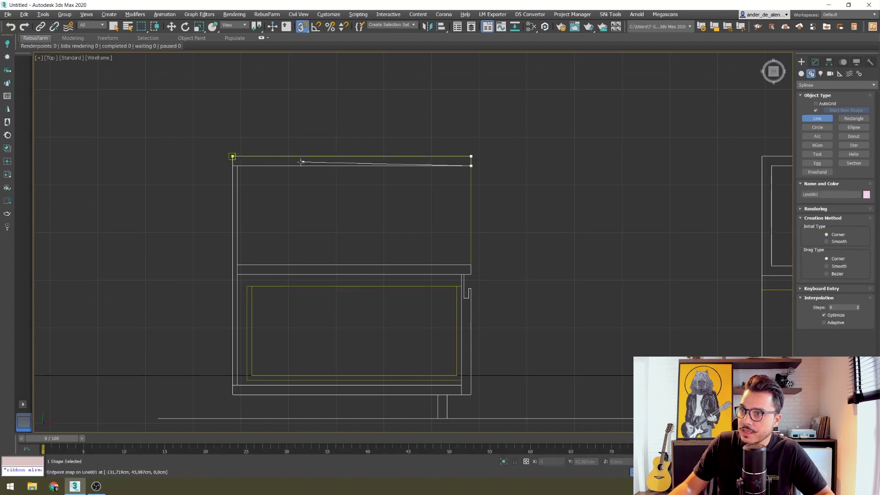
left_click(238, 264)
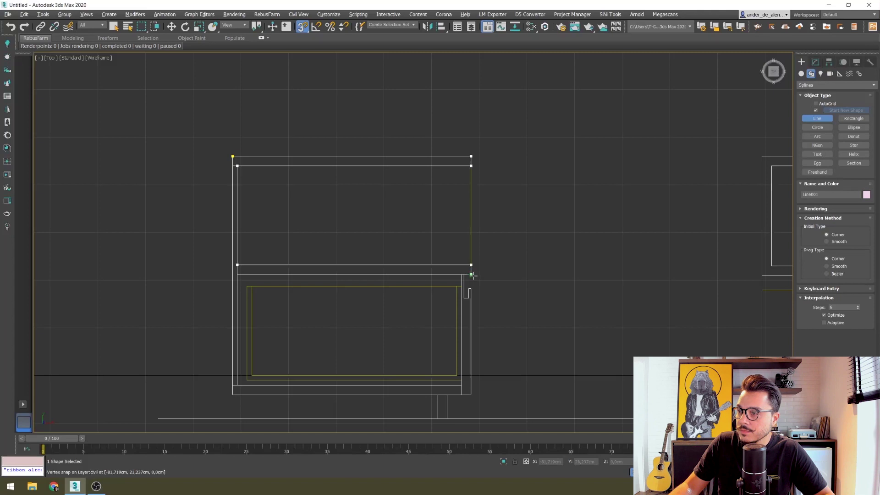
left_click(461, 274)
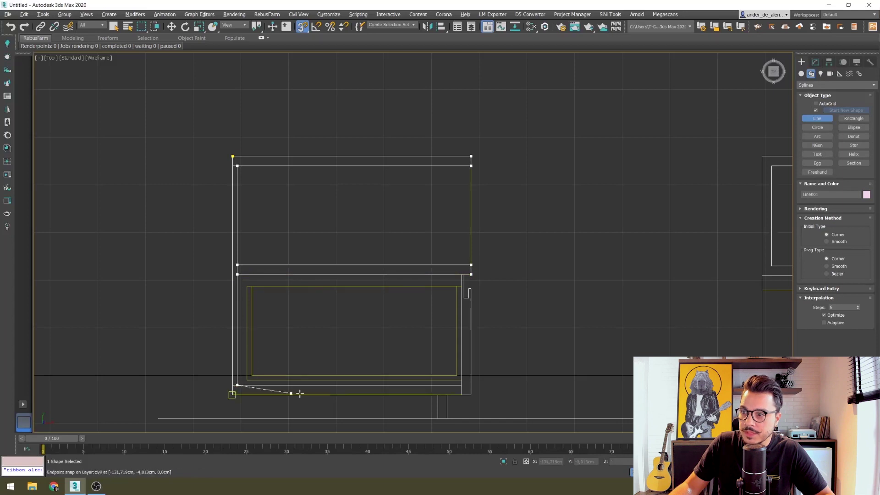
left_click(461, 385)
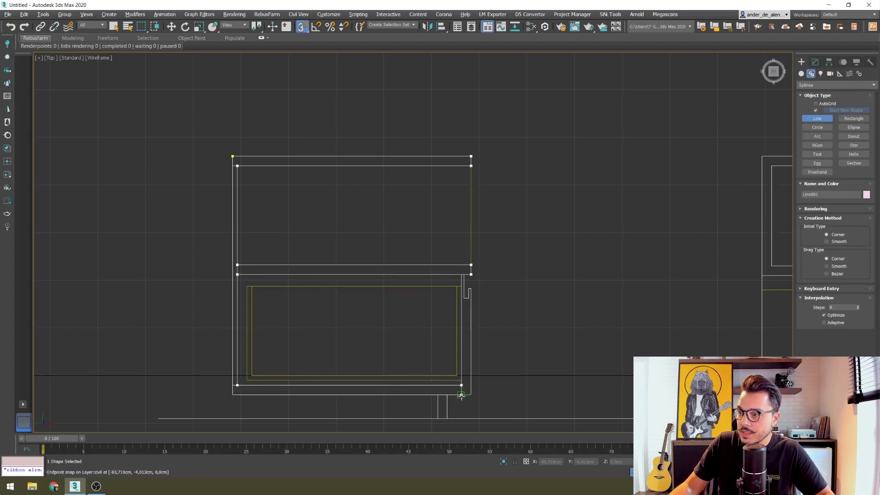
left_click(233, 394)
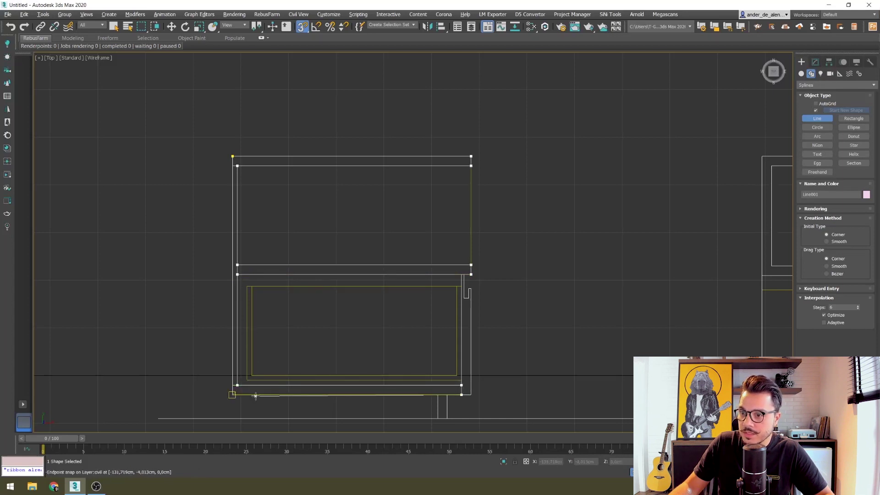
left_click(232, 156)
key("Return")
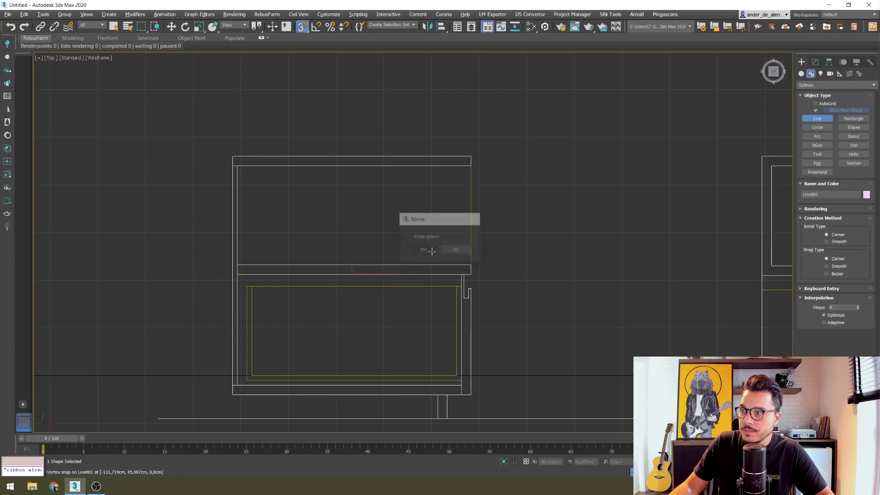
middle_click_drag(525, 294, 479, 224)
Trace the narrow upright next to the drawer as a second closed spline, Line002
scroll(443, 223, "up", 2)
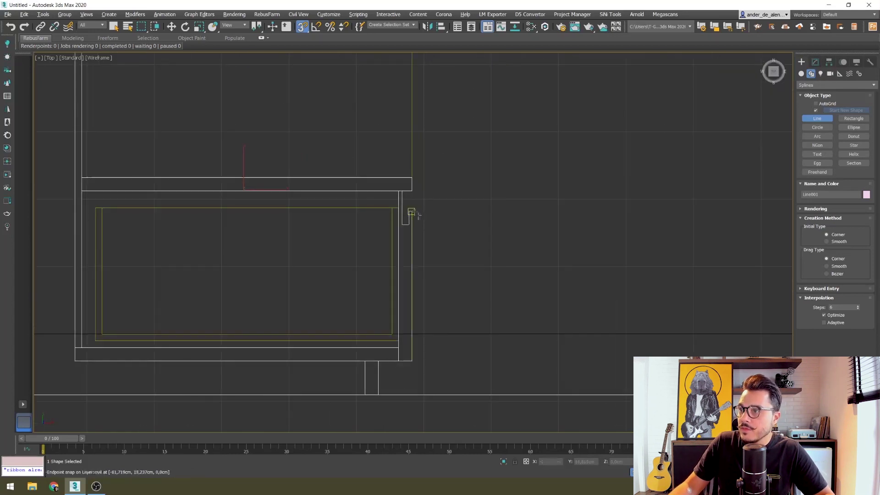
left_click(398, 192)
left_click(399, 360)
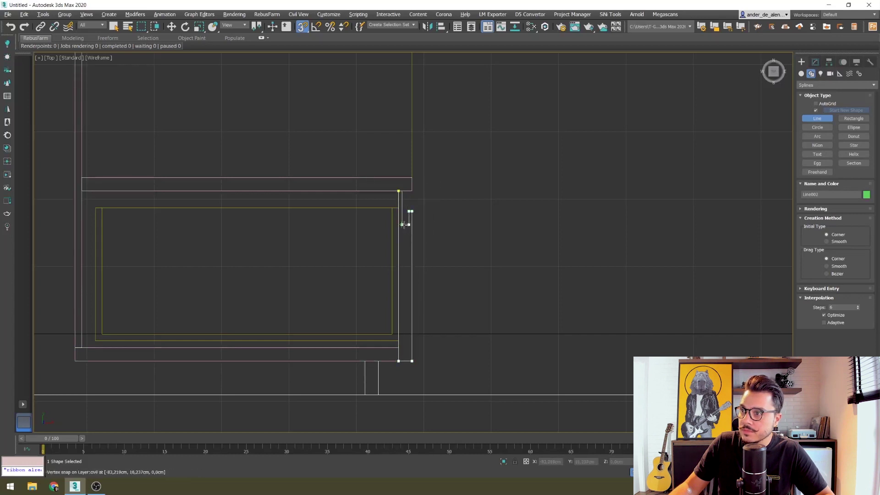
left_click(398, 191)
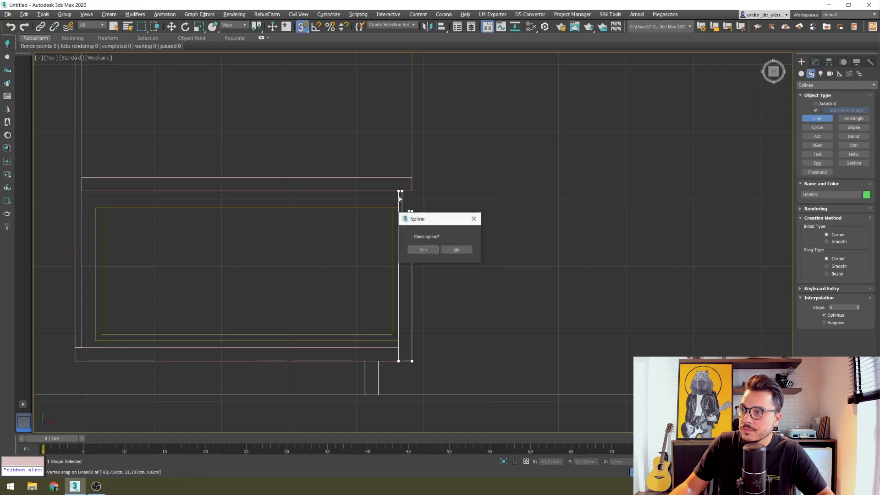
left_click(424, 250)
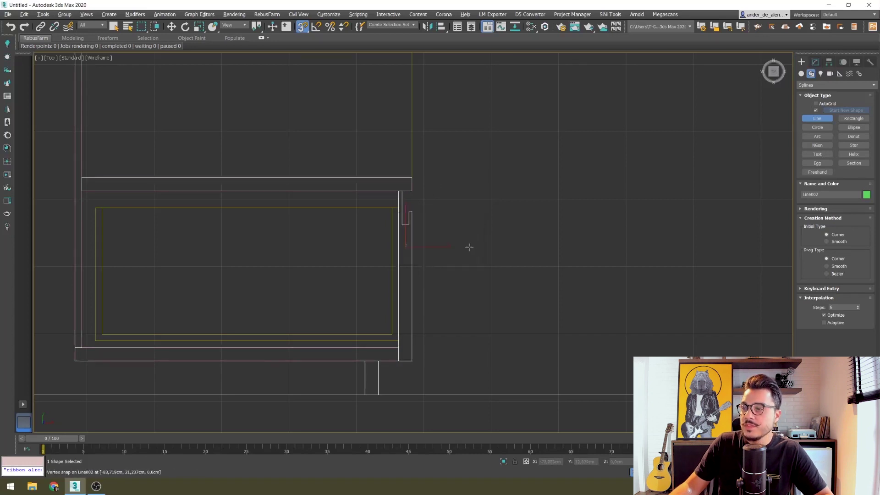
scroll(475, 248, "down", 1)
scroll(492, 249, "down", 1)
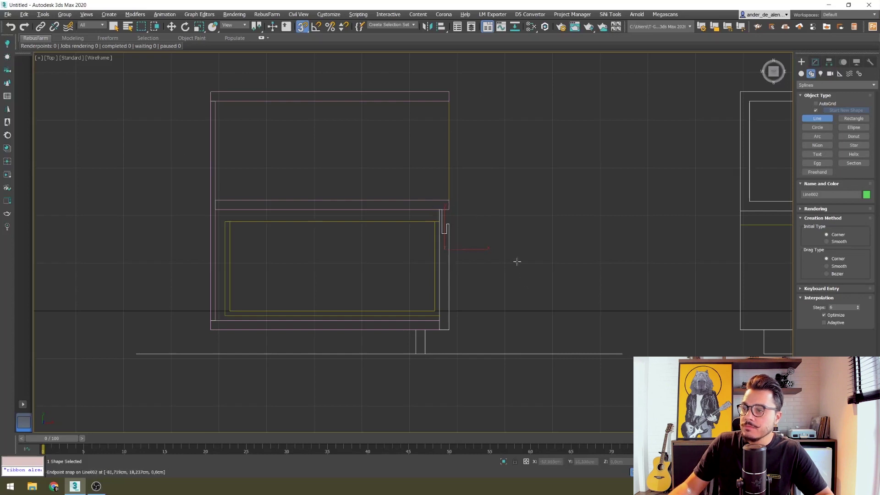
left_click(114, 27)
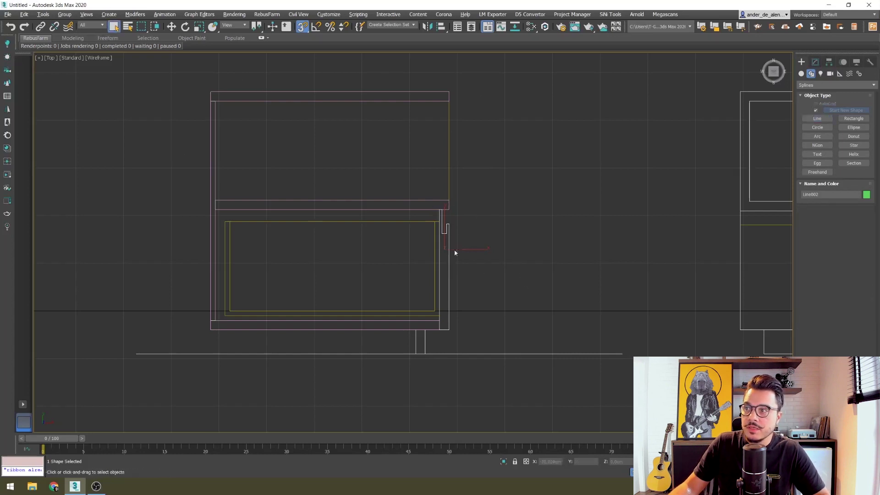
Convert the nightstand's outer frame outline to Editable Poly and switch to shaded display
middle_click_drag(453, 249, 488, 253, "alt")
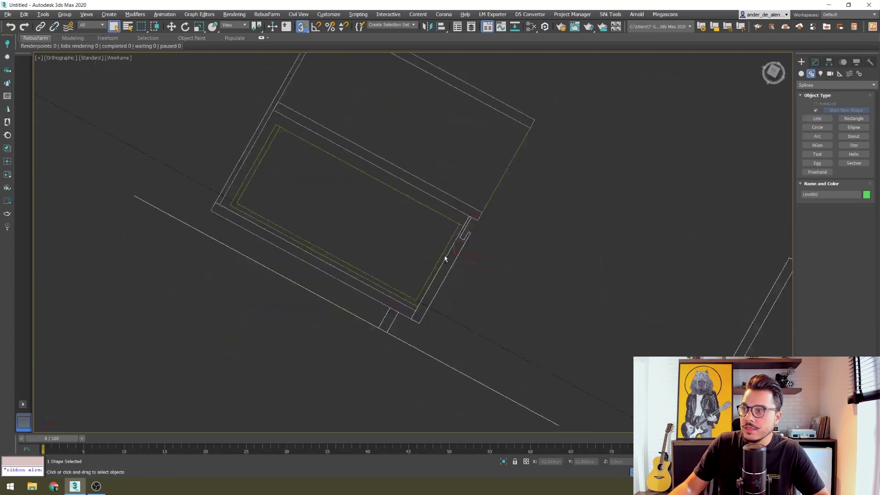
left_click(474, 221)
right_click(475, 222)
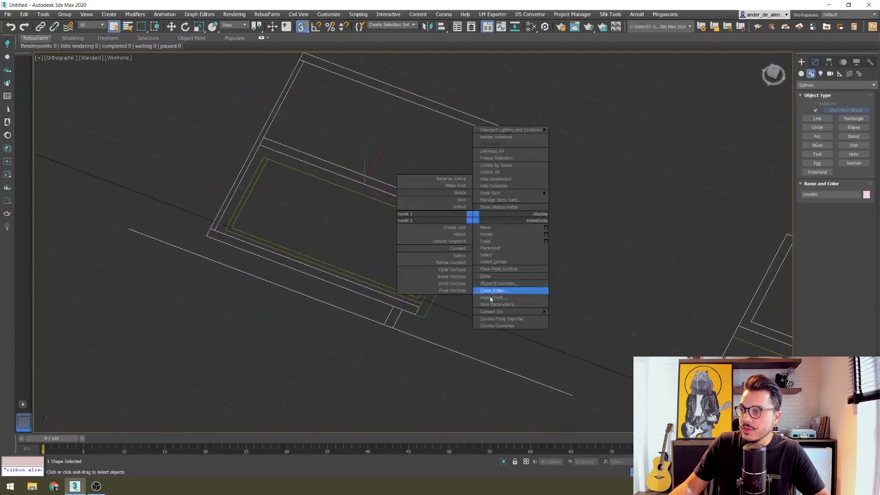
mouse_move(508, 312)
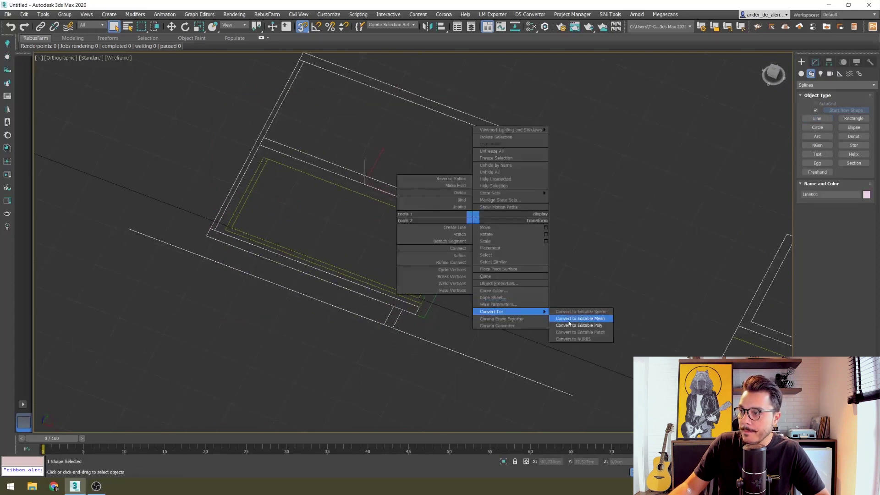
left_click(575, 325)
key("F3")
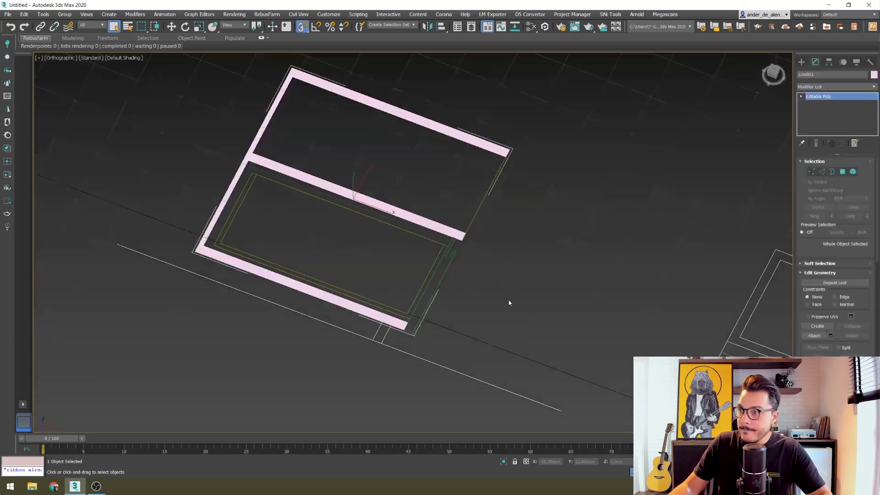
left_click(508, 299)
scroll(443, 261, "up", 4)
Convert the green upright outline to Editable Poly as well
left_click(463, 271)
right_click(457, 267)
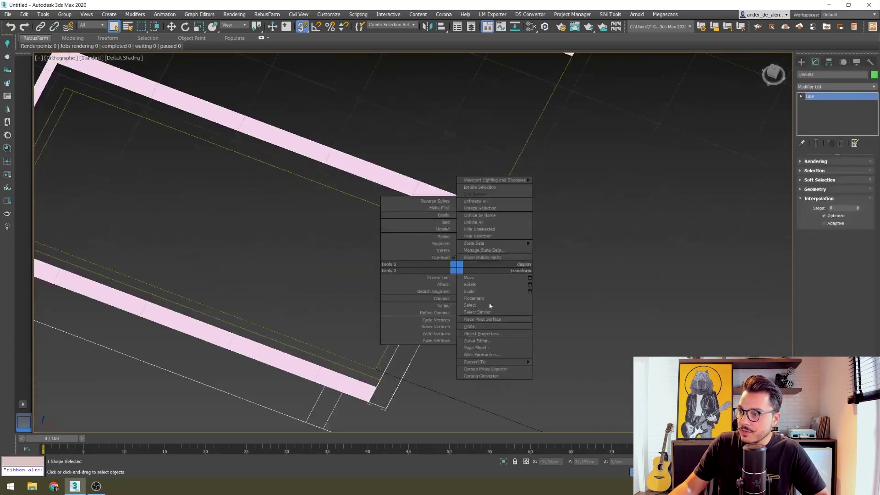
mouse_move(492, 361)
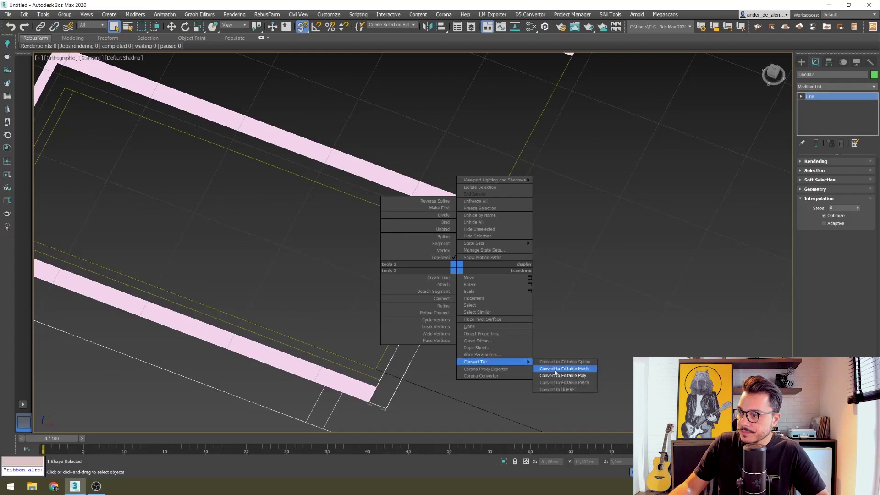
left_click(552, 375)
left_click(548, 322)
scroll(559, 245, "down", 5)
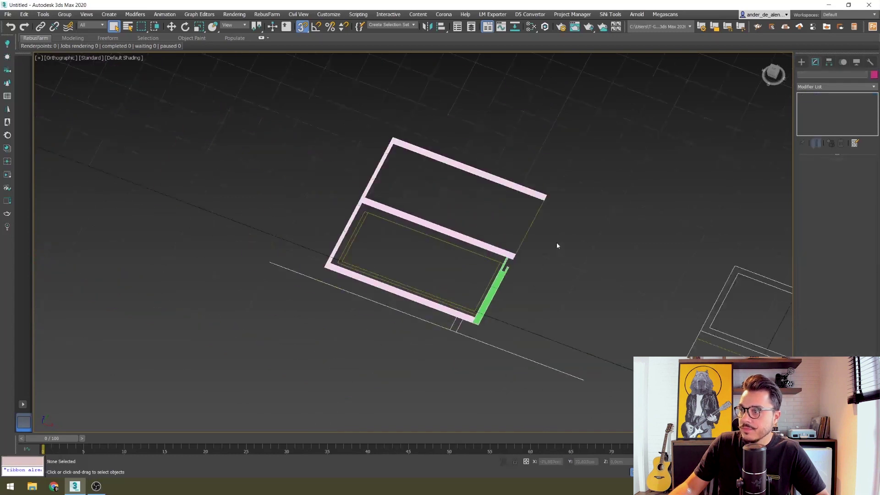
scroll(482, 278, "up", 2)
Give the pink frame Line001 a Shell modifier with Outer Amount 144
left_click(456, 278)
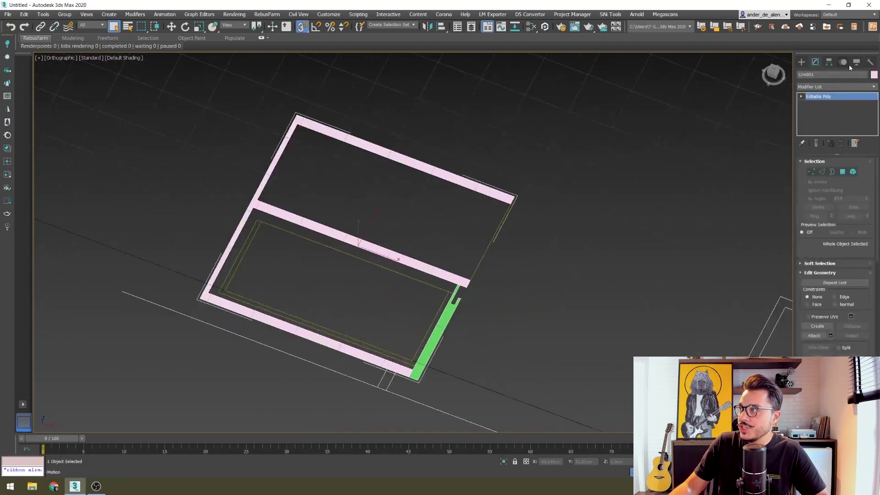
left_click(827, 87)
type("sh")
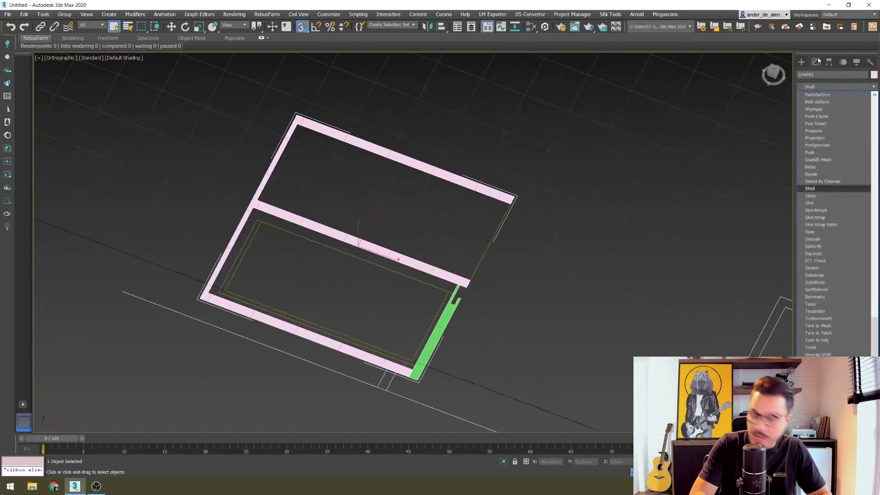
left_click(828, 187)
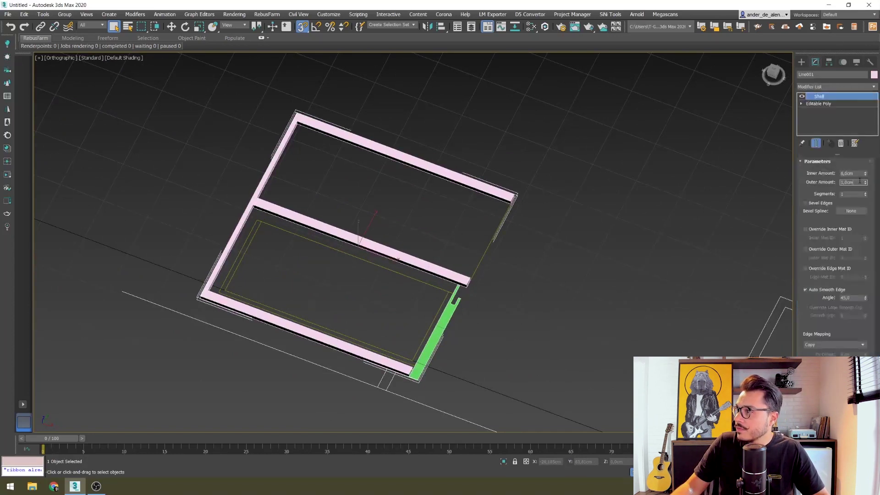
key("BackSpace")
key("BackSpace")
key("BackSpace")
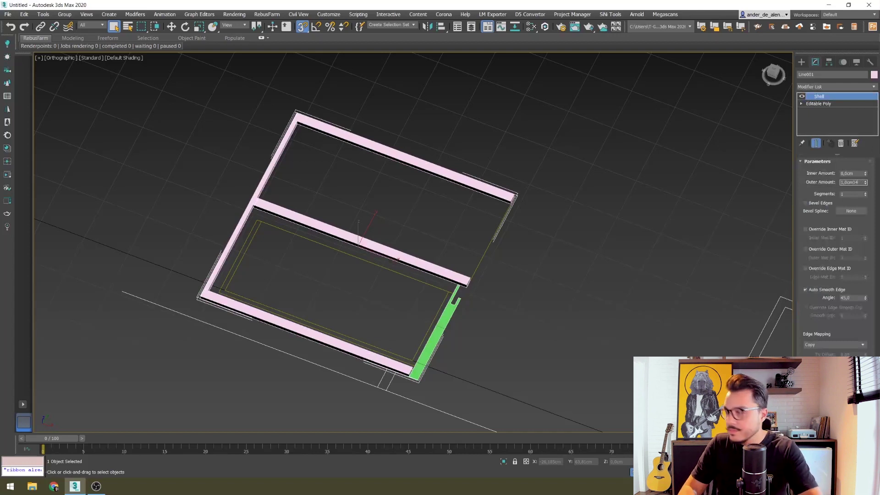
type("144")
key("Return")
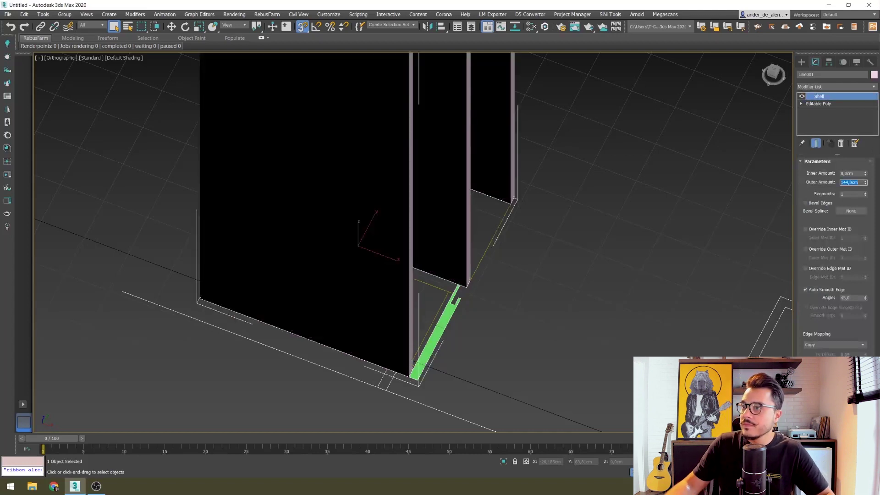
scroll(623, 245, "down", 5)
middle_click_drag(552, 294, 452, 295, "alt")
scroll(459, 291, "up", 3)
left_click(383, 382)
scroll(395, 341, "up", 4)
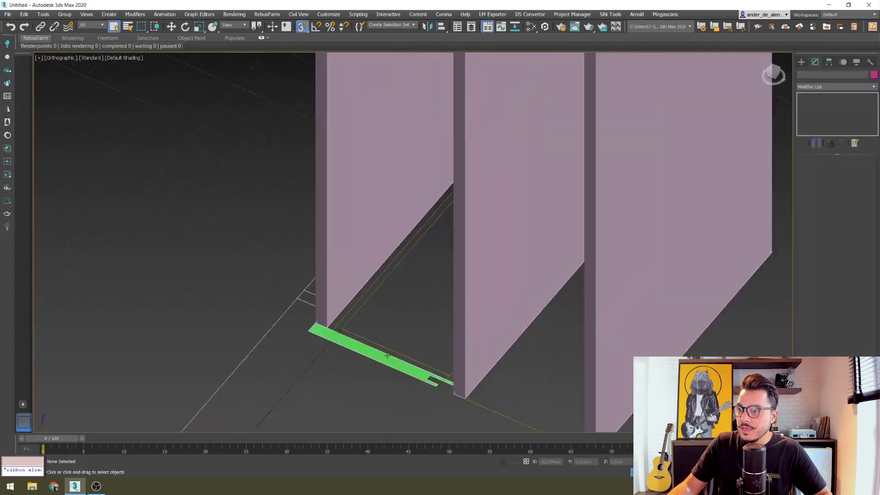
Add a Shell modifier with Outer Amount 72 to the green piece Line002
left_click(387, 355)
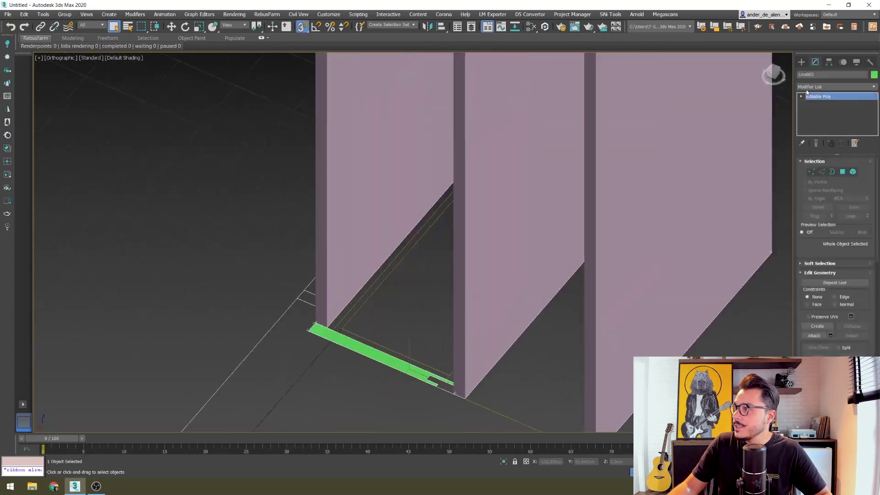
left_click(833, 88)
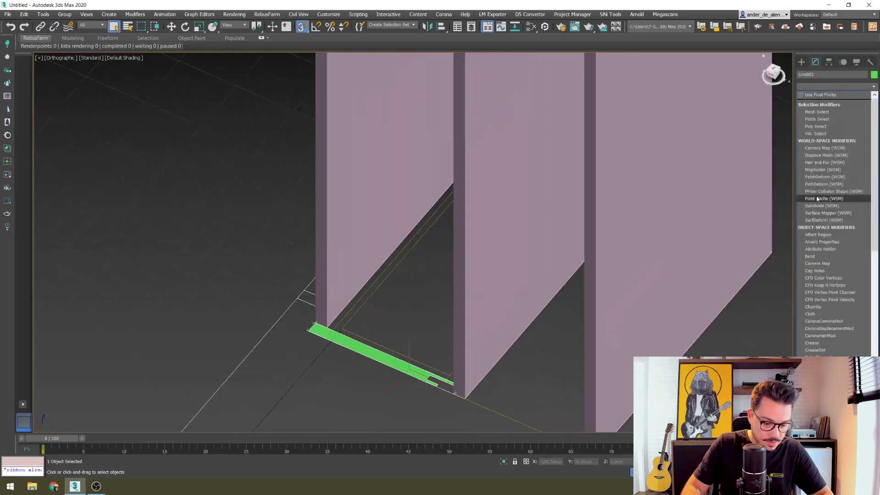
type("sh")
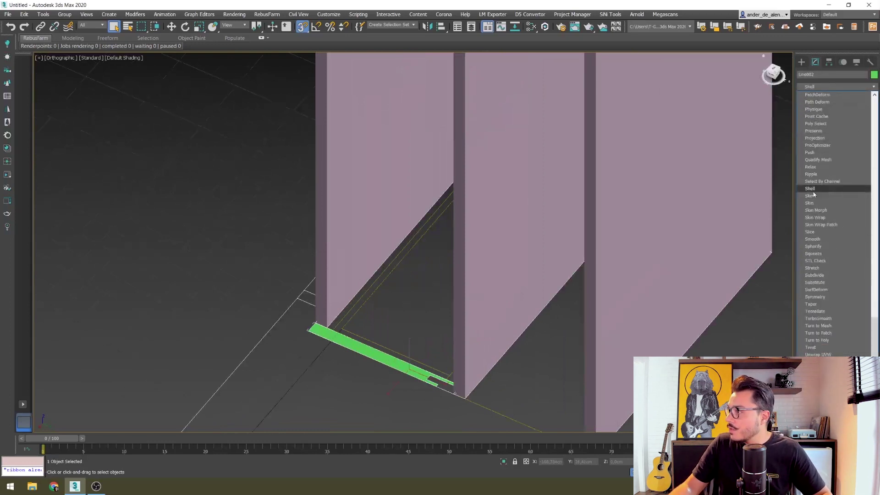
left_click(847, 188)
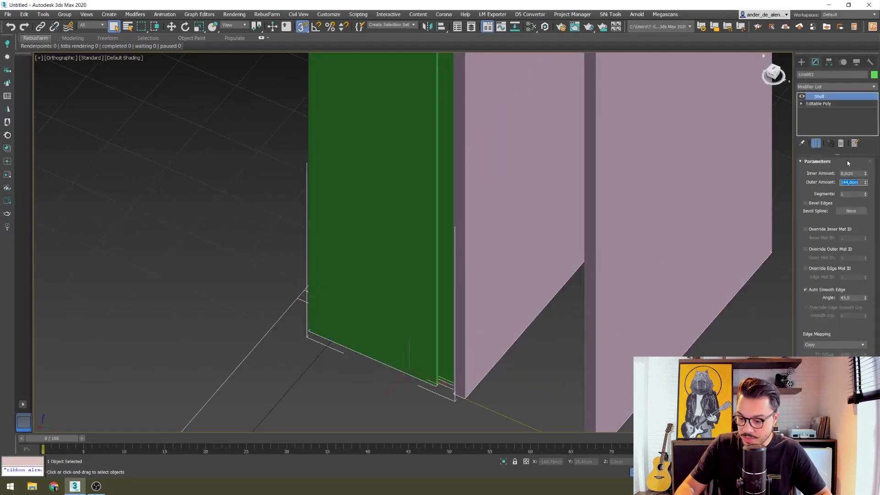
type("2")
key("Return")
Collapse the 72 cm green panel into an Editable Poly
mouse_move(560, 137)
middle_mouse_down("alt")
mouse_move(472, 236)
mouse_move(347, 233)
middle_mouse_up("alt")
right_click(349, 239)
mouse_move(371, 327)
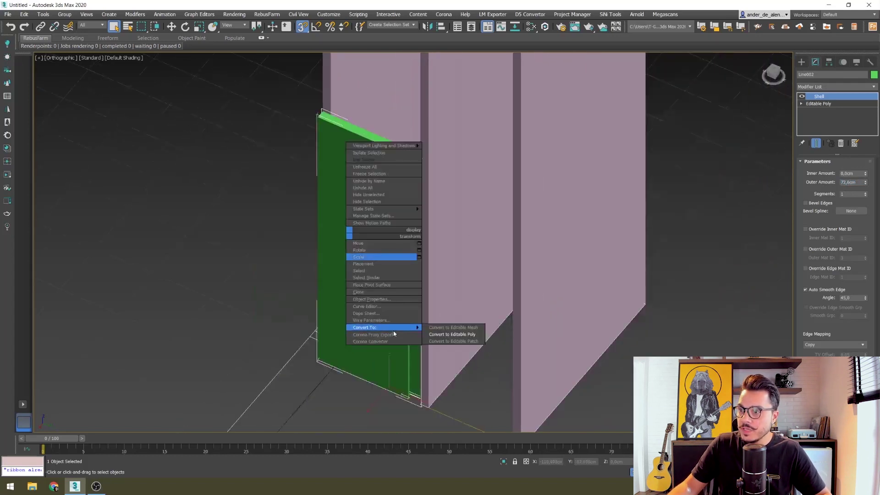
left_click(465, 338)
key("w")
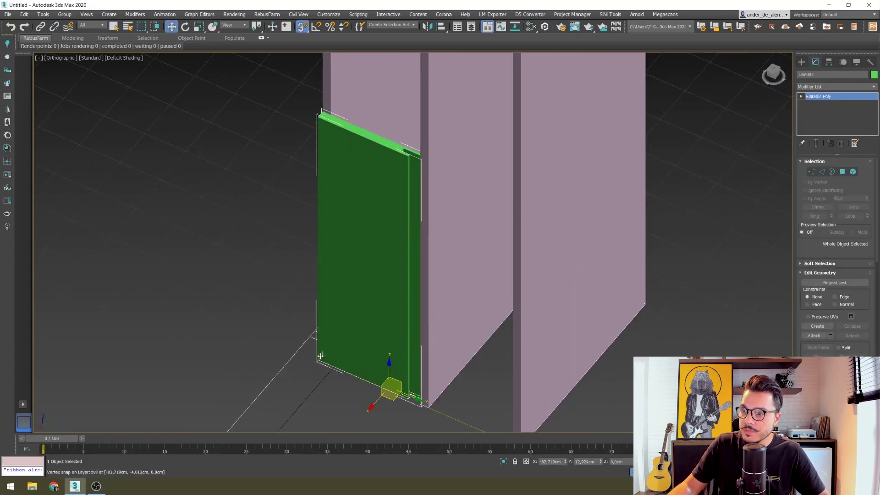
Shift-drag a copy of the green panel up 72 cm onto the first one
scroll(317, 365, "up", 3)
scroll(354, 337, "down", 3)
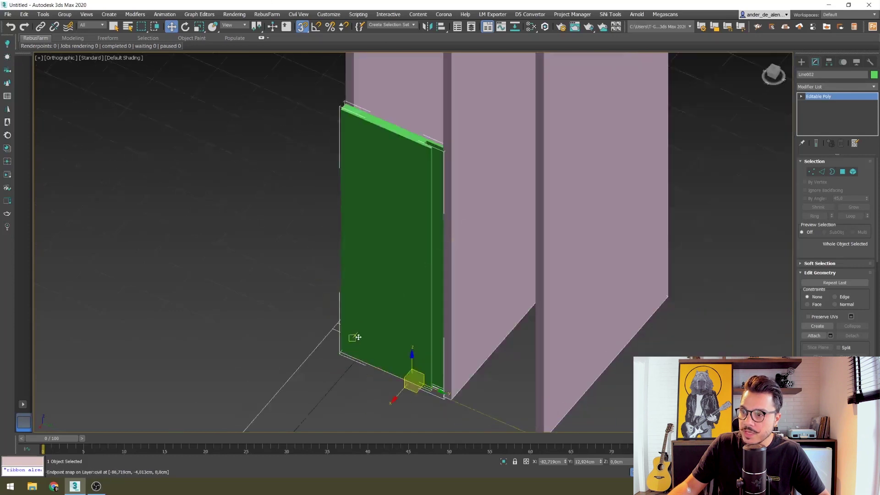
scroll(348, 395, "up", 1)
left_click_drag(363, 336, 342, 157, "shift")
left_click(431, 276)
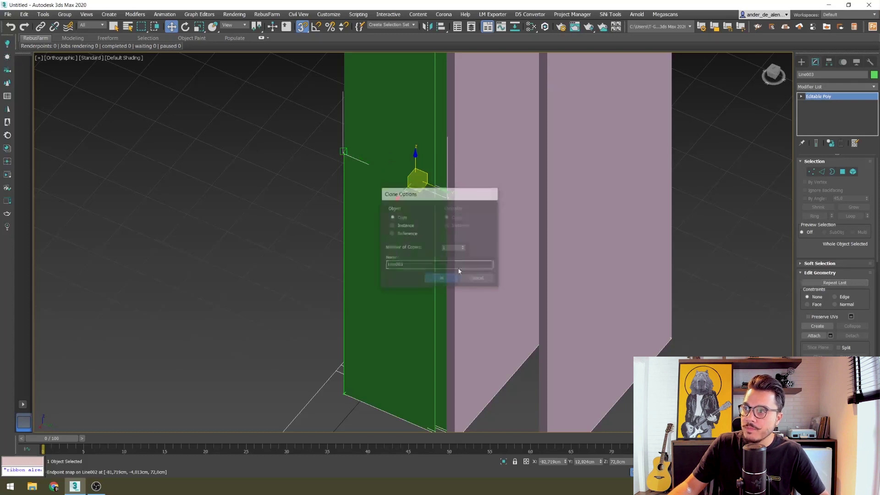
Orbit around the stacked panels to check them, with edged shaded display on
middle_click_drag(412, 114, 380, 311)
scroll(293, 176, "down", 5)
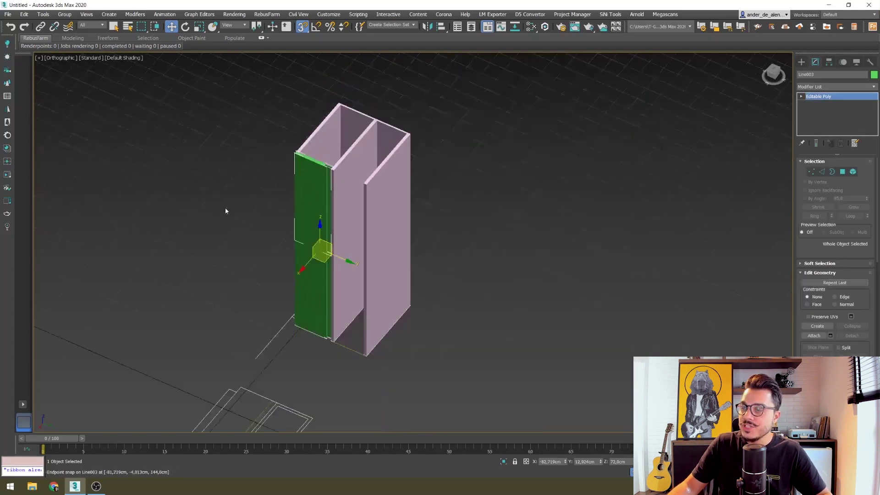
left_click(224, 207)
left_click(118, 26)
mouse_move(320, 322)
middle_mouse_down("alt")
mouse_move(376, 321)
mouse_move(349, 270)
middle_mouse_up("alt")
scroll(350, 269, "up", 3)
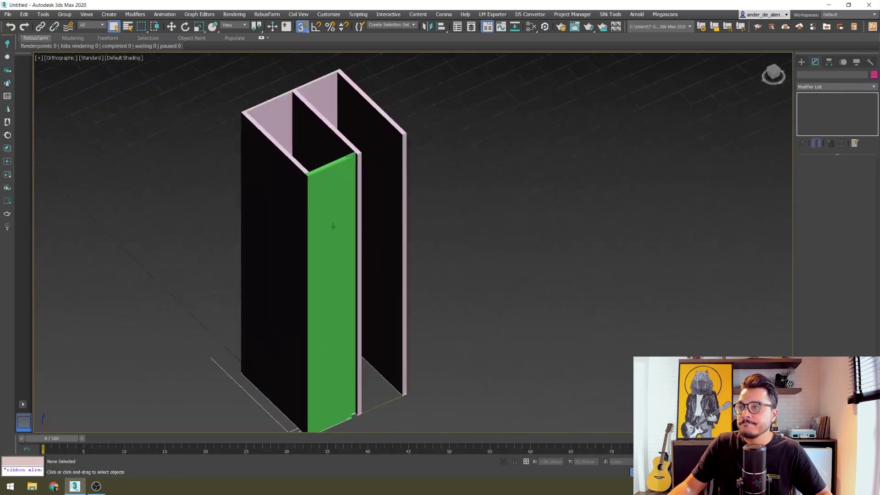
middle_click_drag(333, 227, 326, 226, "alt")
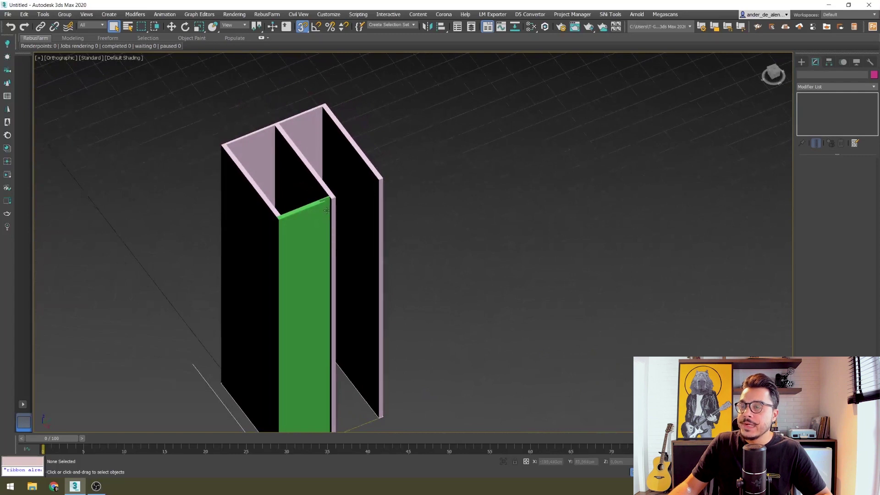
scroll(358, 182, "down", 3)
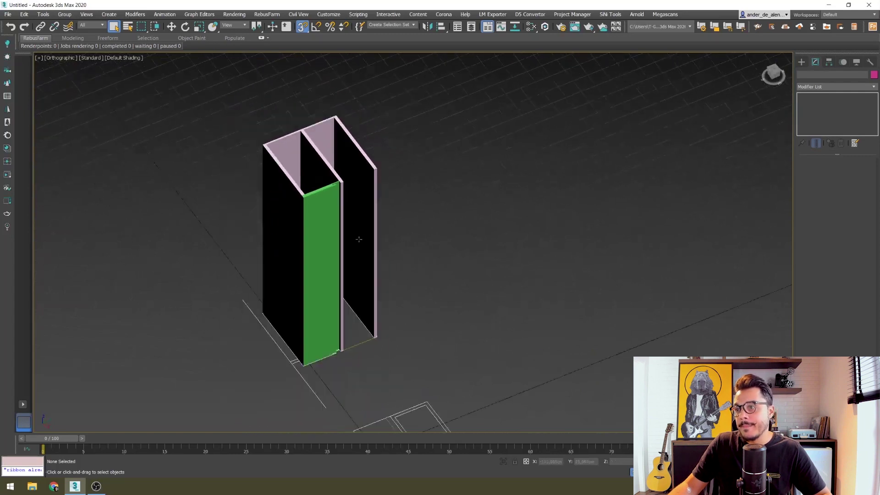
middle_click_drag(419, 290, 414, 288, "alt")
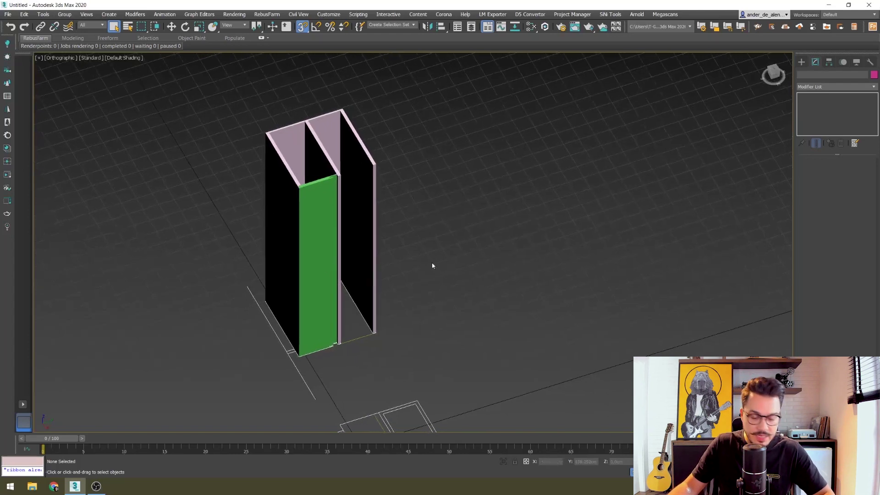
middle_click_drag(372, 255, 339, 197, "alt")
scroll(336, 192, "up", 3)
left_click(336, 193)
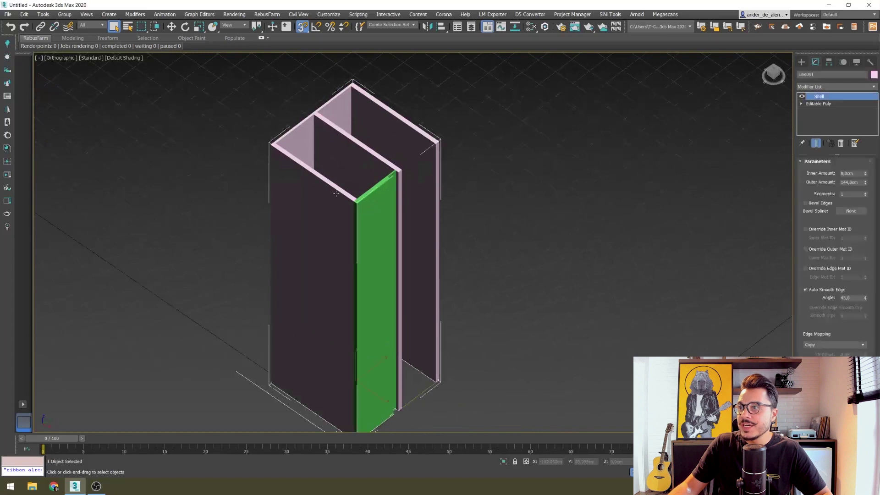
key("F3")
key("F3")
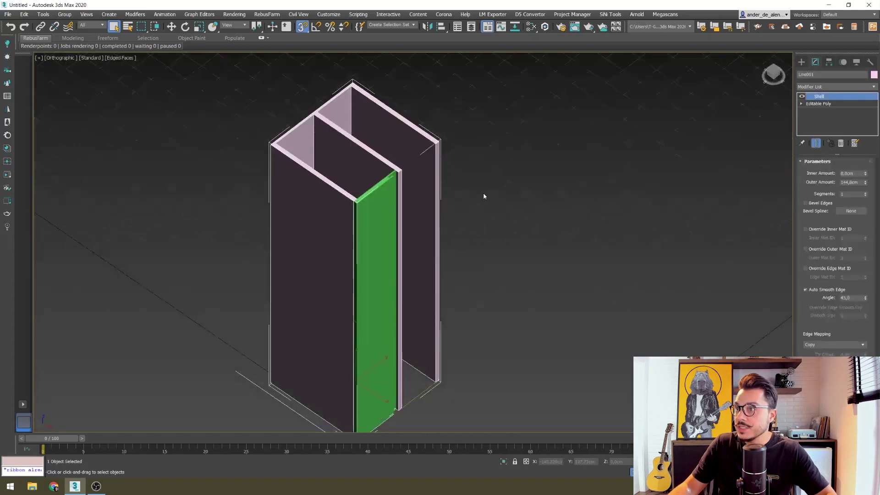
left_click(483, 196)
In Top view, set up the Plane primitive with 1 length and width segment
key("t")
scroll(484, 195, "up", 2)
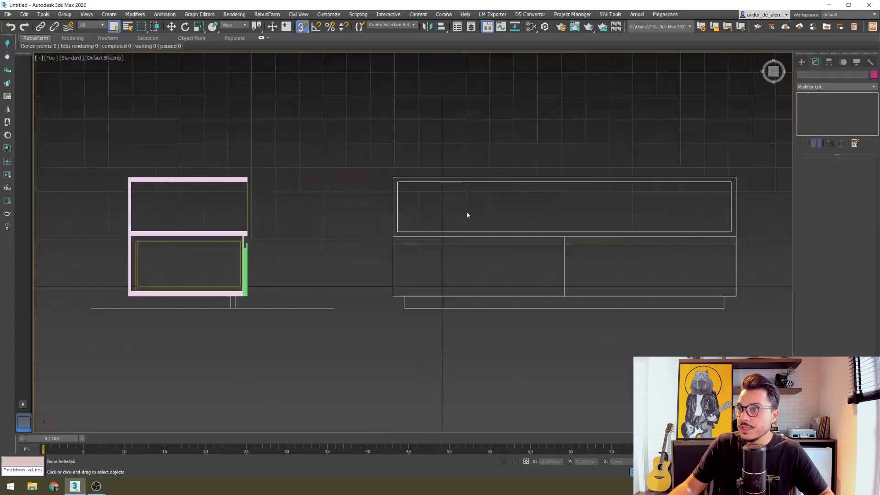
middle_click_drag(309, 224, 533, 251)
scroll(533, 251, "up", 5)
left_click(802, 62)
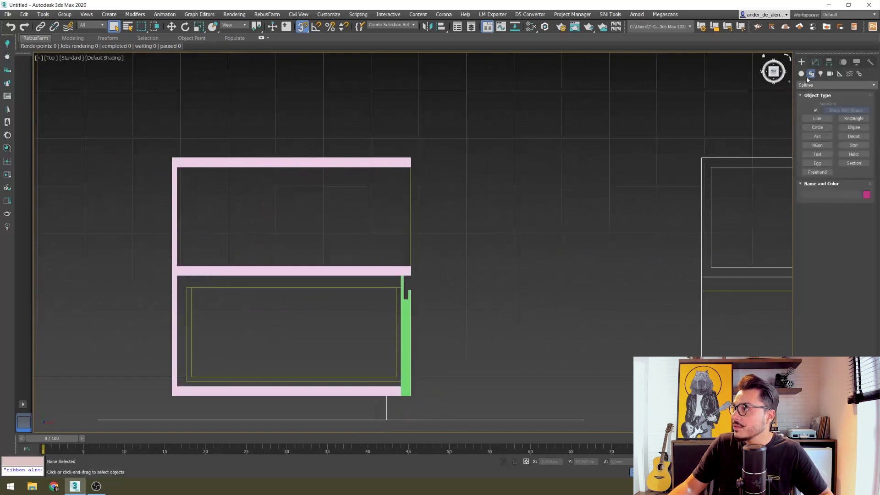
left_click(802, 74)
left_click(849, 148)
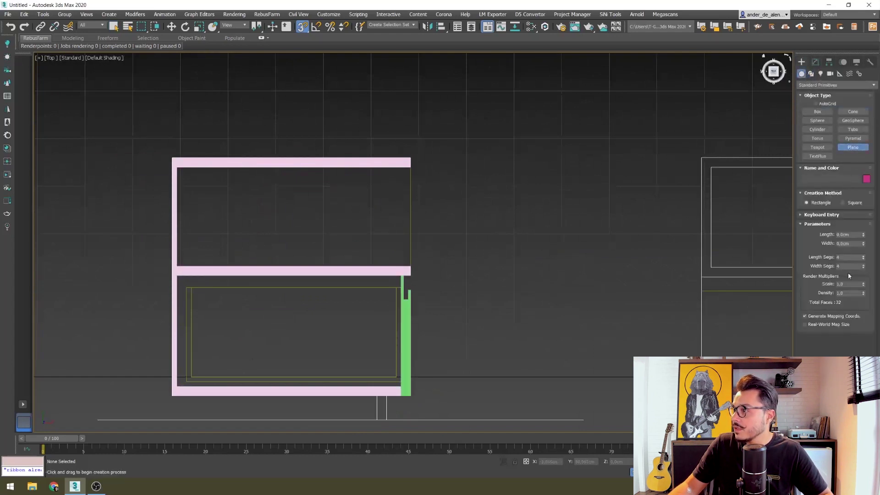
double_click(845, 257)
type("1")
double_click(847, 266)
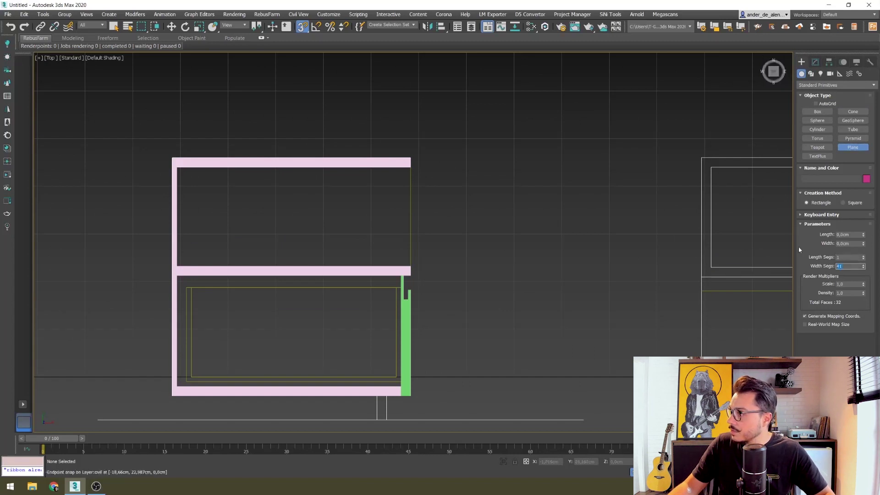
type("1")
Draw planes over the upper and lower compartments, then frame the whole drawing
middle_click_drag(479, 198, 507, 186)
mouse_move(205, 155)
left_mouse_down()
mouse_move(360, 254)
mouse_move(437, 253)
left_mouse_up()
scroll(436, 253, "up", 2)
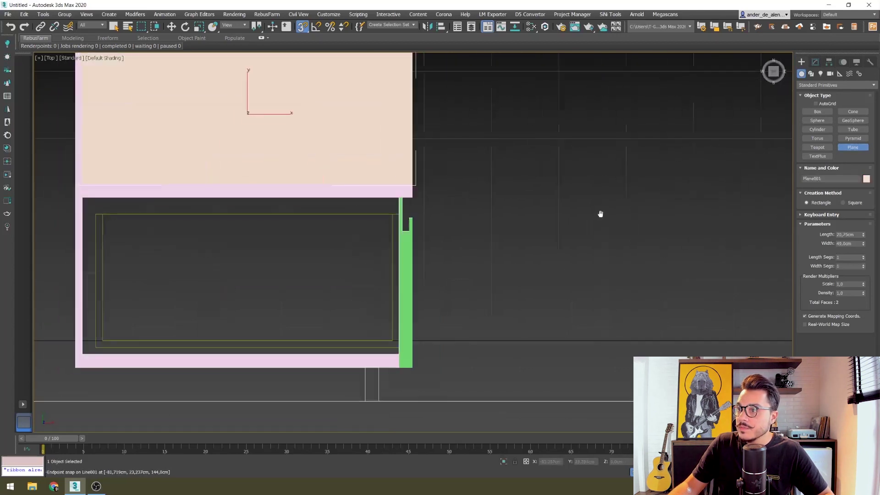
middle_click_drag(266, 222, 339, 183)
middle_click_drag(257, 200, 337, 185)
left_click_drag(237, 143, 552, 299)
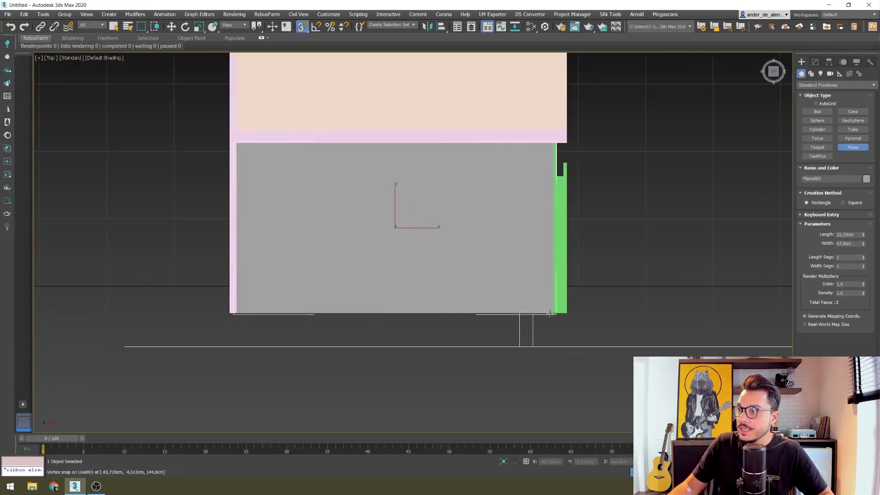
scroll(651, 304, "down", 2)
scroll(650, 304, "down", 2)
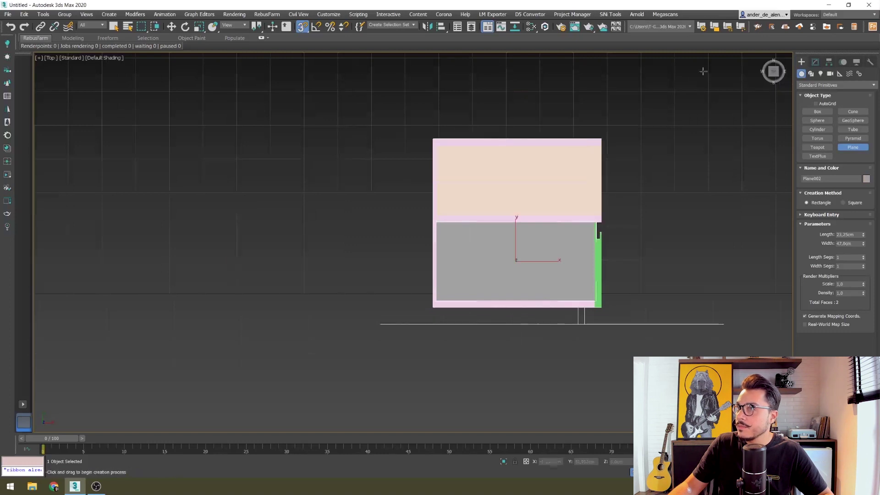
left_click(114, 26)
scroll(365, 204, "down", 3)
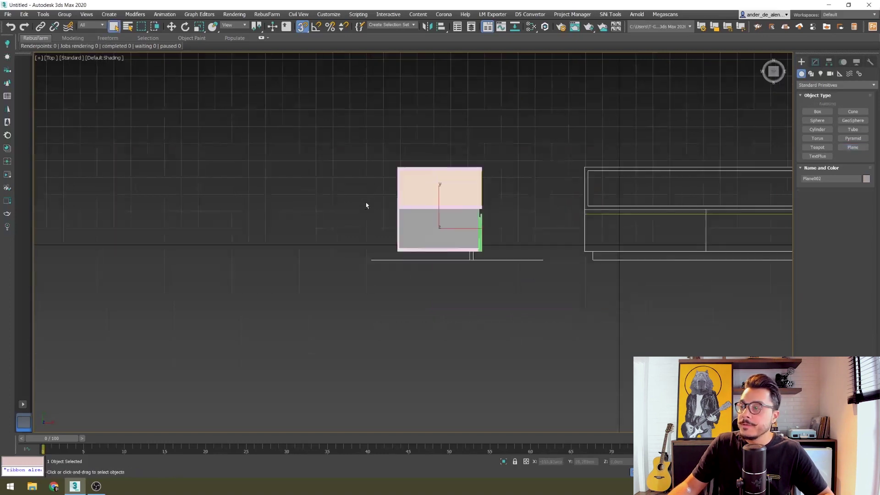
middle_click_drag(366, 204, 327, 169, "alt")
scroll(535, 248, "up", 2)
scroll(476, 215, "up", 3)
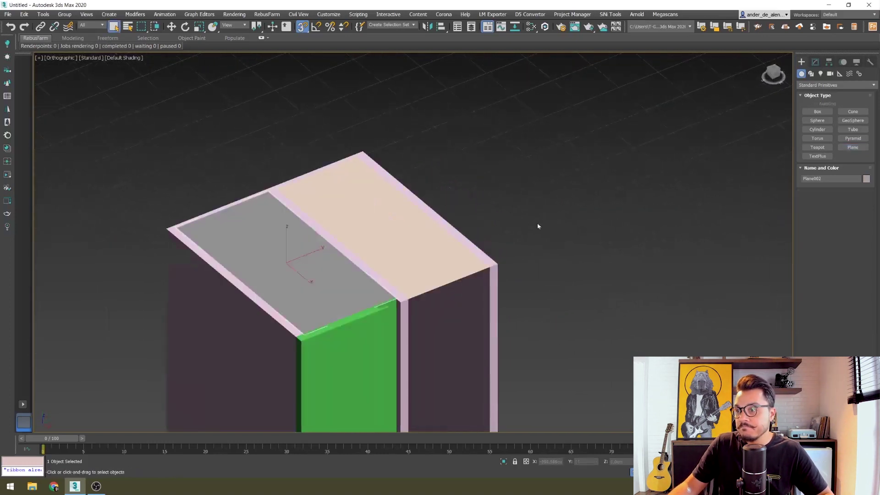
Check the cabinet in wireframe, then remove the grey plane over the left compartment
middle_click_drag(539, 229, 520, 210, "alt")
key("F3")
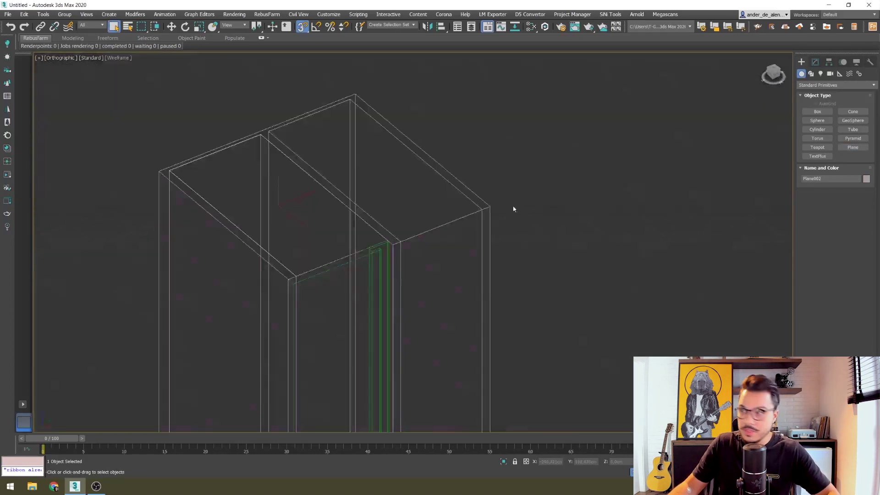
key("F3")
key("F3")
key("F3")
middle_click_drag(521, 210, 530, 173)
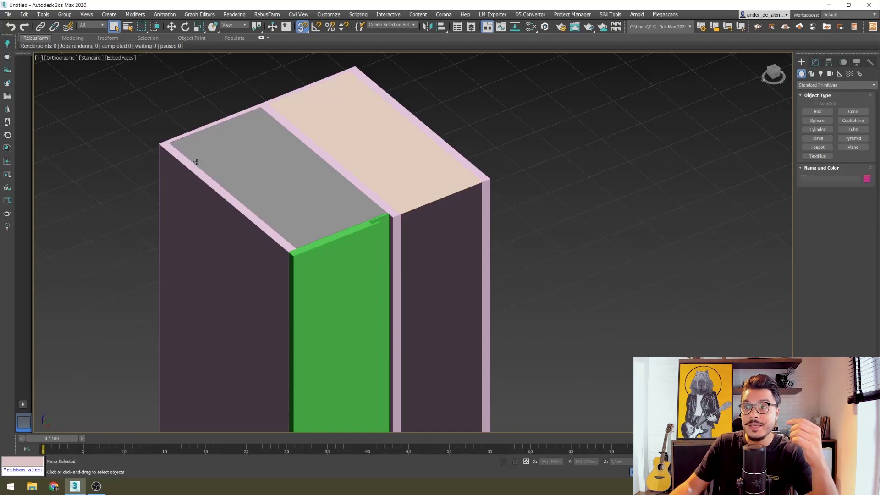
key("ctrl+z")
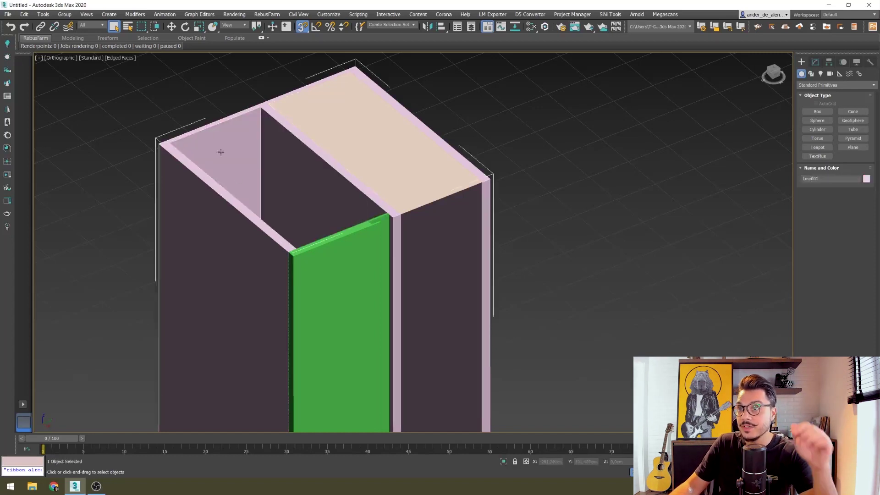
Collapse the pink shell to Editable Poly and select its inner wall polygon
left_click(815, 63)
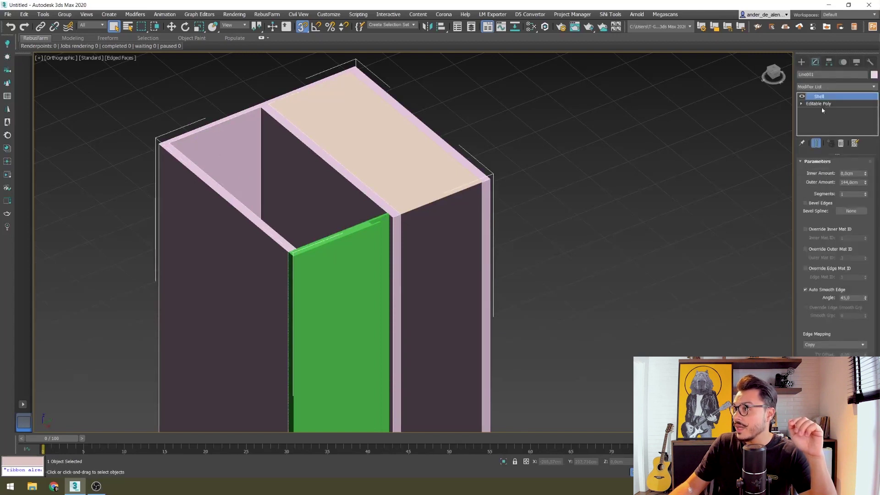
right_click(315, 161)
mouse_move(259, 255)
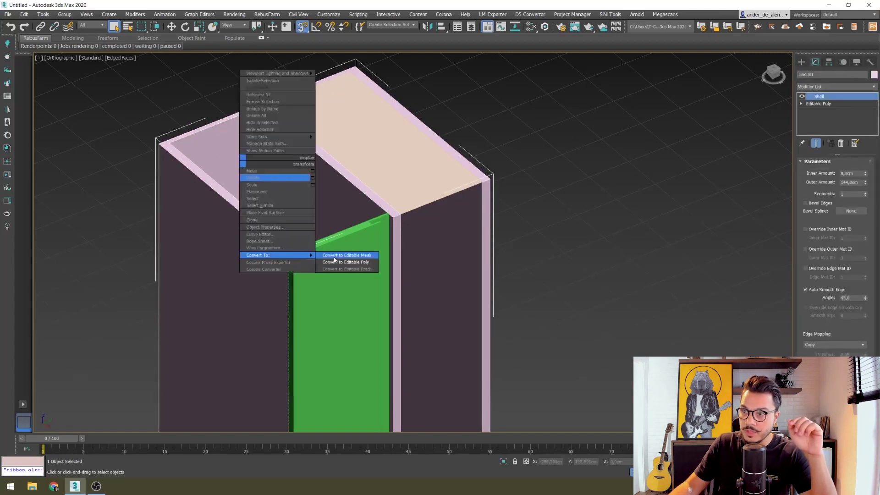
left_click(332, 263)
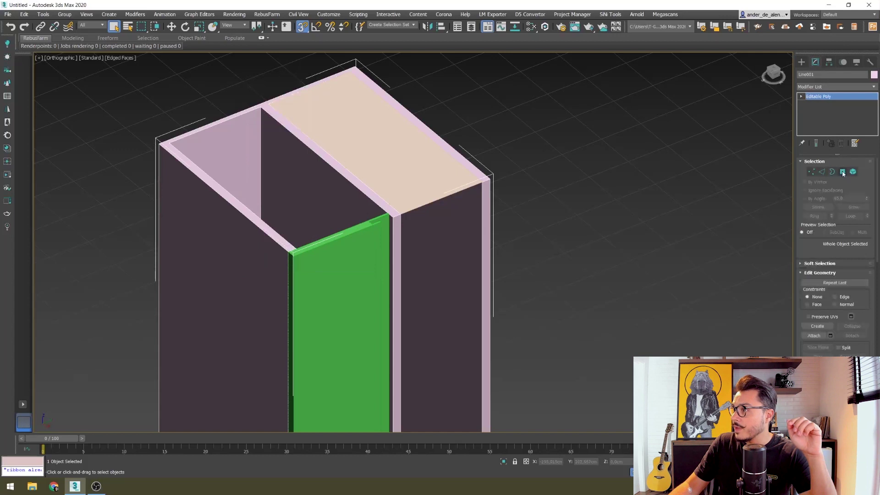
left_click(842, 172)
left_click(216, 160)
key("w")
Snap-move the inner wall polygon up to cap the left compartment's open top
middle_click_drag(216, 238, 230, 157)
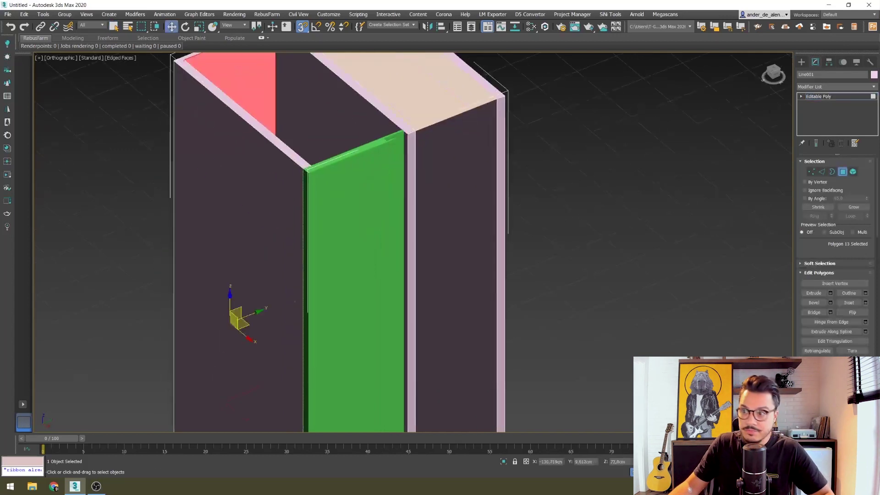
middle_click_drag(247, 340, 277, 457)
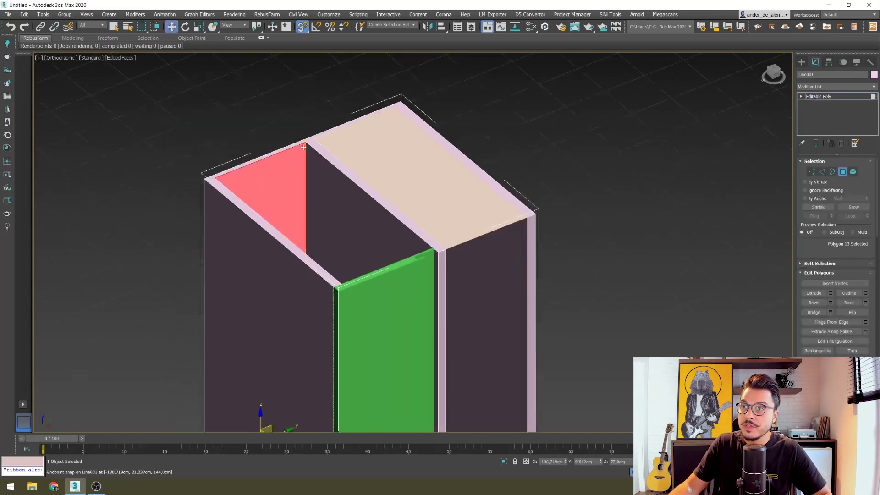
mouse_move(304, 143)
left_mouse_down()
mouse_move(442, 281)
mouse_move(430, 247)
left_mouse_up()
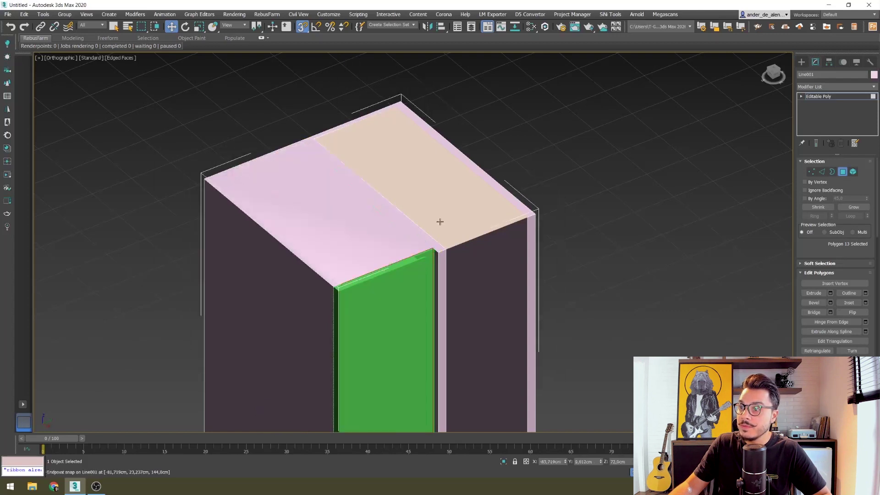
scroll(440, 221, "up", 5)
scroll(489, 217, "up", 2)
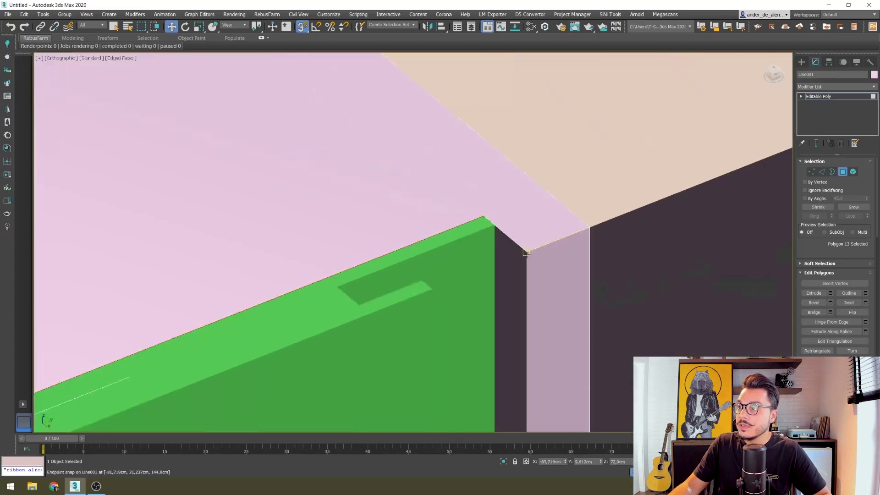
scroll(475, 214, "down", 1)
scroll(534, 299, "down", 2)
scroll(357, 329, "down", 4)
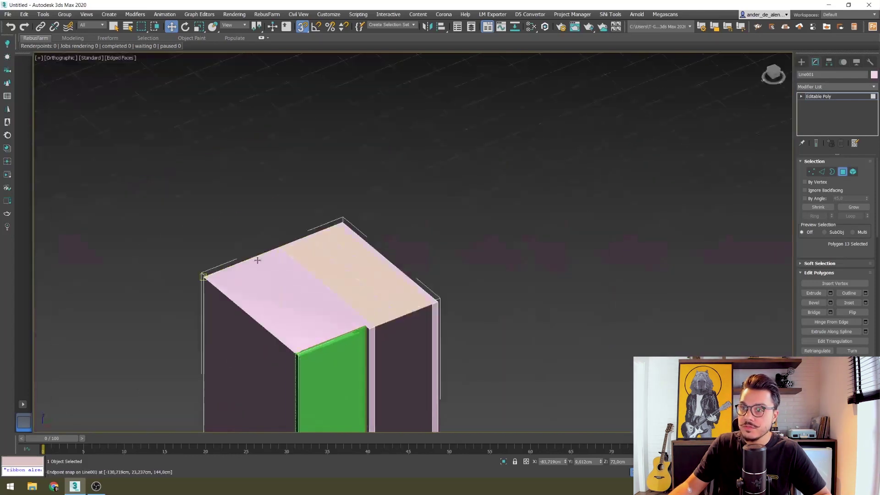
left_click(844, 170)
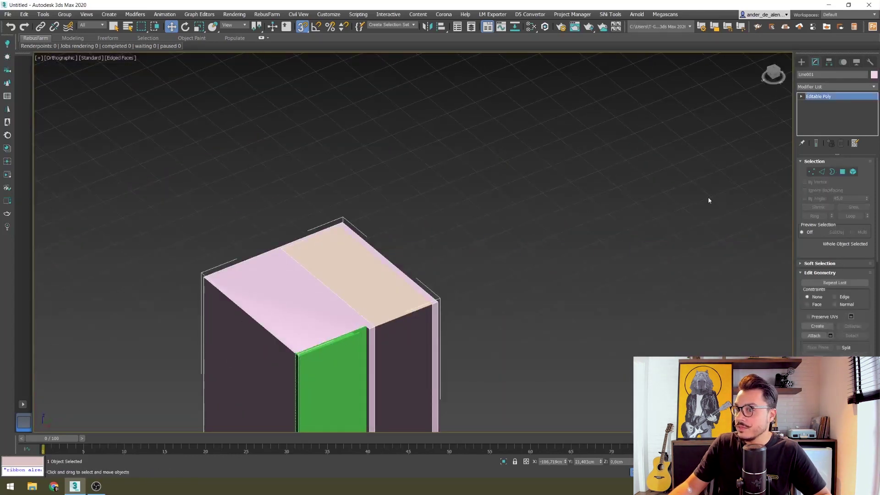
left_click(709, 198)
middle_click_drag(381, 285, 364, 212)
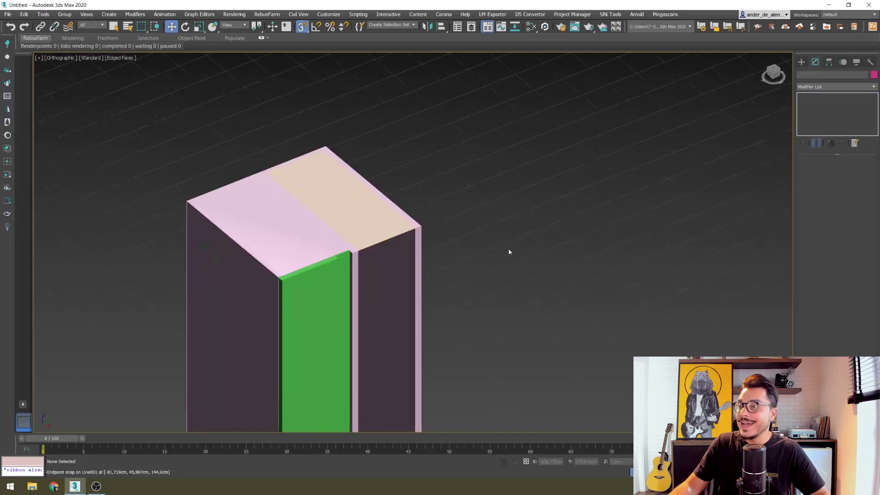
Frame the cabinet in Front view, select it and zoom to fit
middle_click_drag(501, 245, 487, 199)
scroll(481, 273, "down", 3)
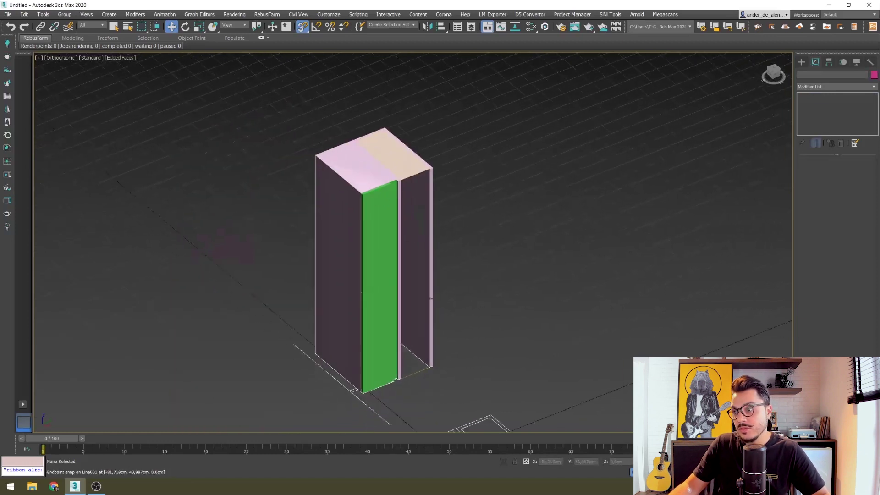
middle_click_drag(426, 338, 447, 286, "alt")
key("f")
middle_click_drag(486, 257, 570, 195)
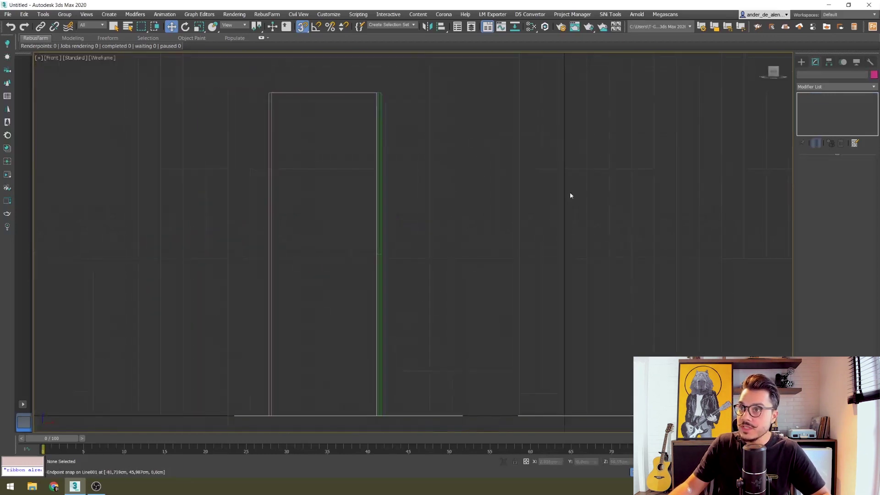
key("q")
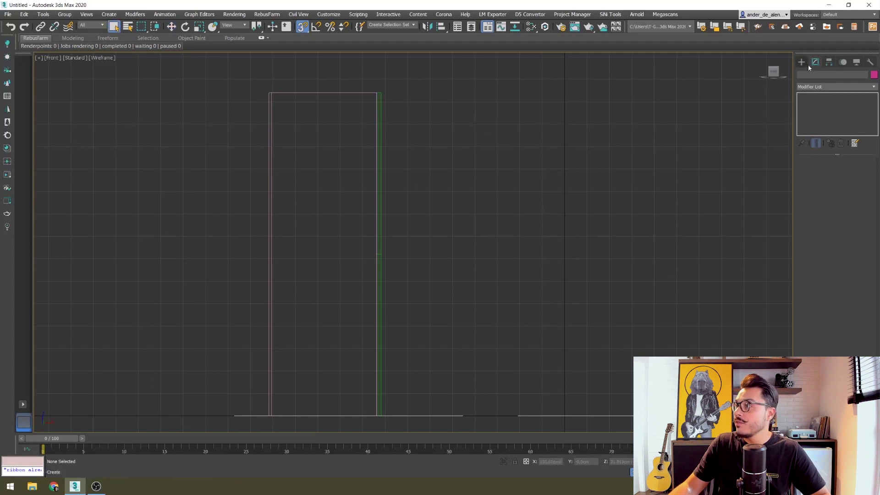
scroll(491, 174, "down", 3)
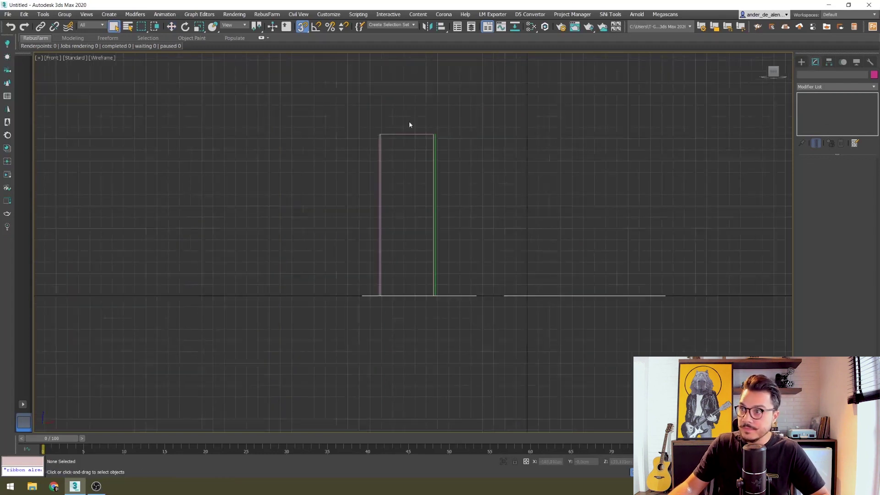
left_click(395, 134)
key("z")
Select the cabinet's whole element in Element mode, then leave element editing
mouse_move(391, 247)
middle_mouse_down("alt")
mouse_move(412, 266)
mouse_move(439, 230)
mouse_move(434, 242)
middle_mouse_up("alt")
key("F3")
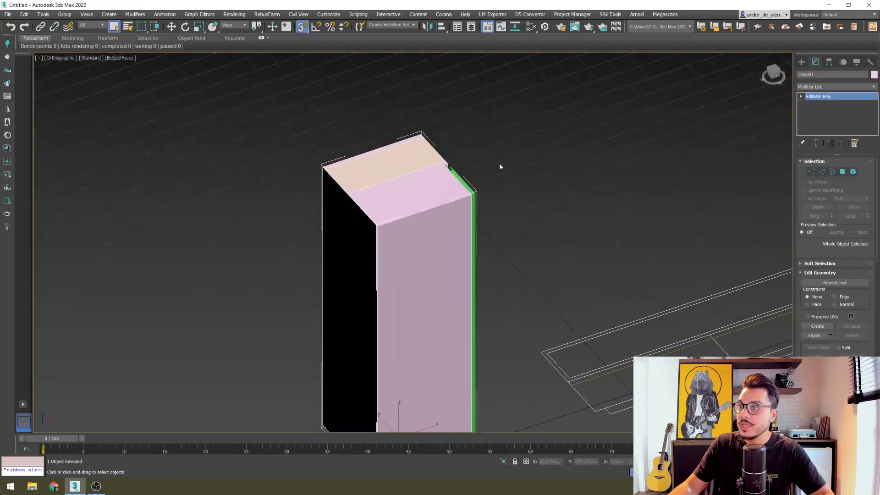
scroll(431, 231, "up", 3)
key("f")
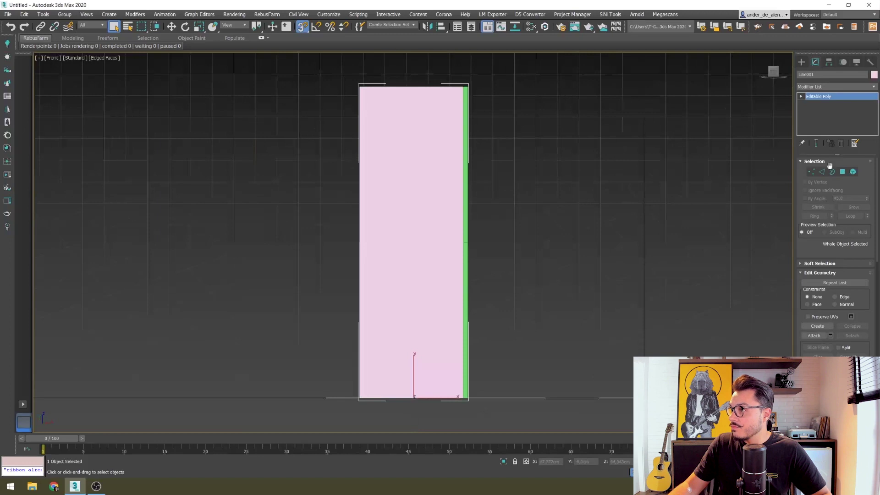
left_click(855, 172)
left_click(431, 189)
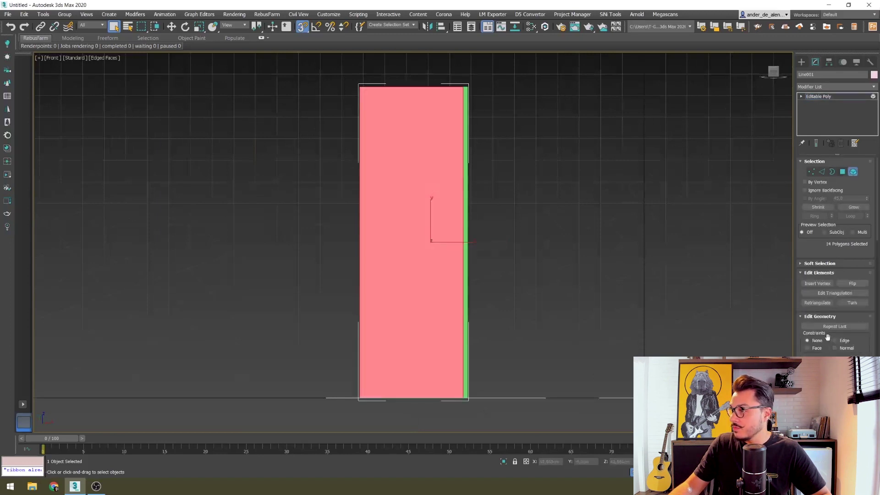
left_click(801, 61)
left_click(705, 171)
scroll(557, 230, "down", 5)
In Top view, drag Tape helpers from the outline corner to the lower line and right corner
key("t")
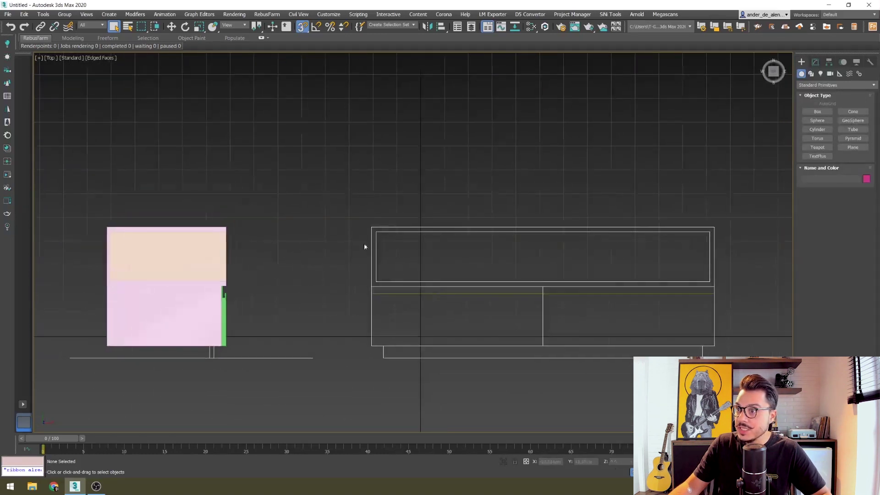
scroll(413, 225, "up", 8)
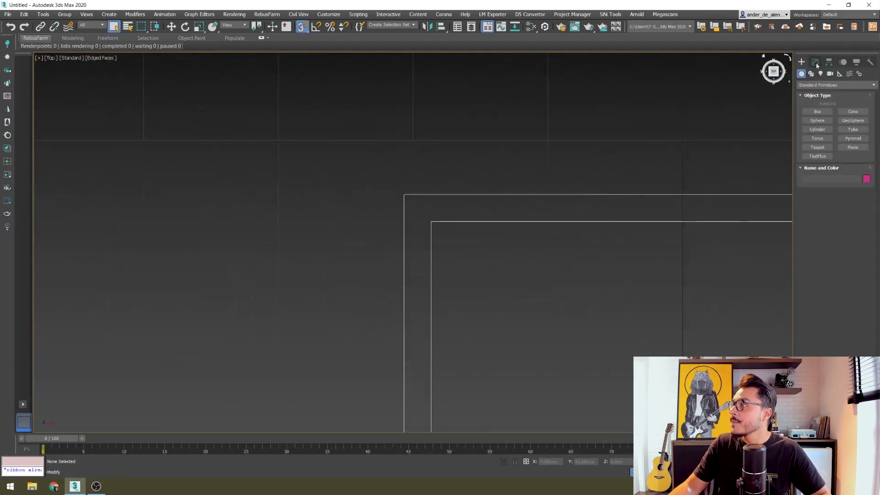
left_click(840, 74)
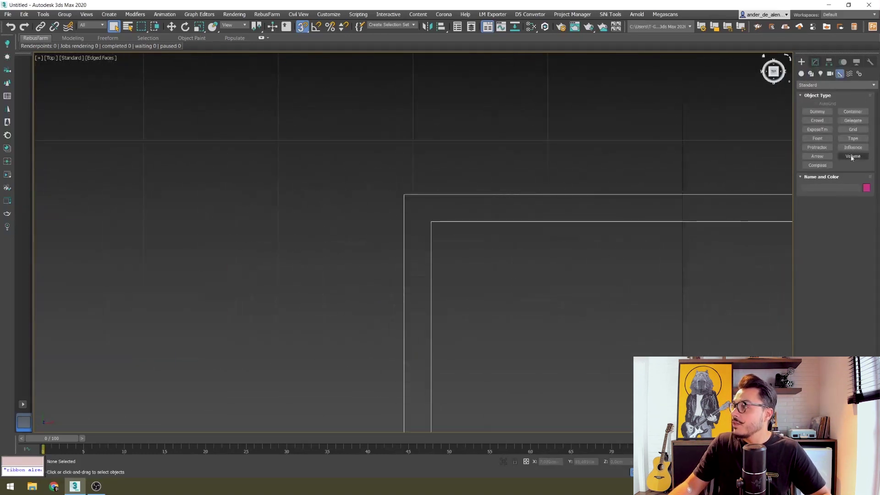
left_click(853, 138)
middle_click_drag(468, 238, 112, 214)
scroll(538, 281, "down", 4)
mouse_move(538, 280)
middle_mouse_down()
mouse_move(608, 200)
mouse_move(506, 202)
middle_mouse_up()
scroll(47, 192, "up", 2)
scroll(418, 217, "up", 2)
mouse_move(432, 243)
left_mouse_down()
mouse_move(433, 264)
mouse_move(452, 263)
left_mouse_up()
mouse_move(490, 278)
middle_mouse_down()
mouse_move(532, 251)
mouse_move(538, 271)
mouse_move(565, 231)
mouse_move(571, 192)
middle_mouse_up()
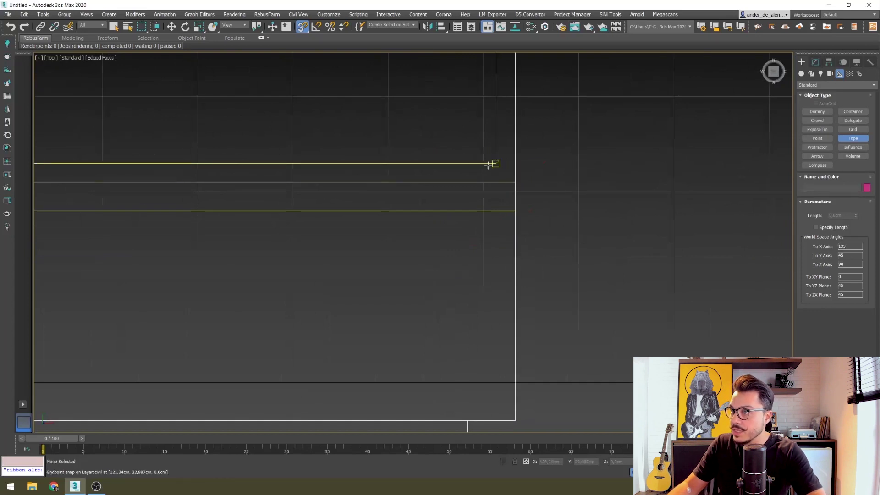
Add Perpendicular snapping and measure the gap between the two horizontal outline lines
right_click(303, 28)
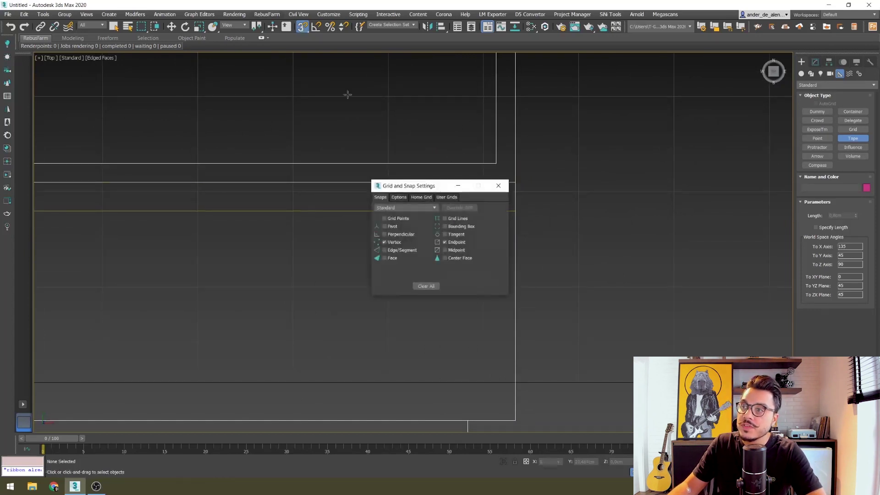
left_click(498, 185)
left_click_drag(496, 163, 496, 182)
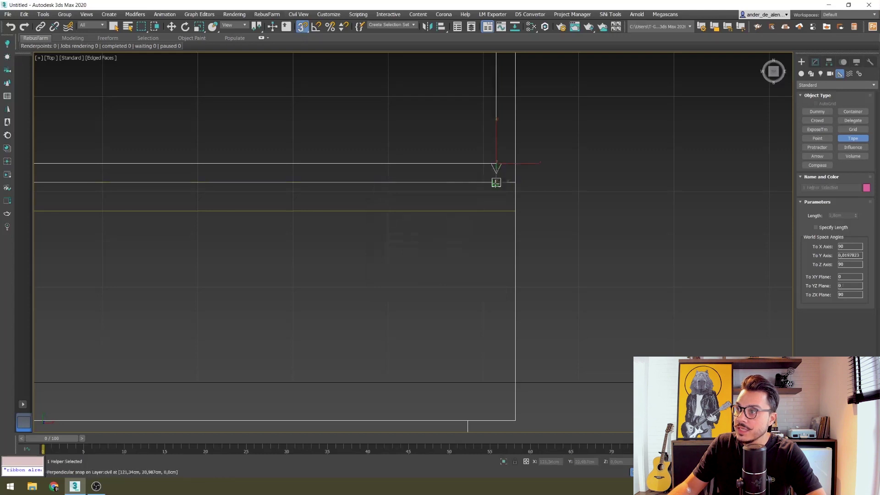
scroll(529, 214, "down", 5)
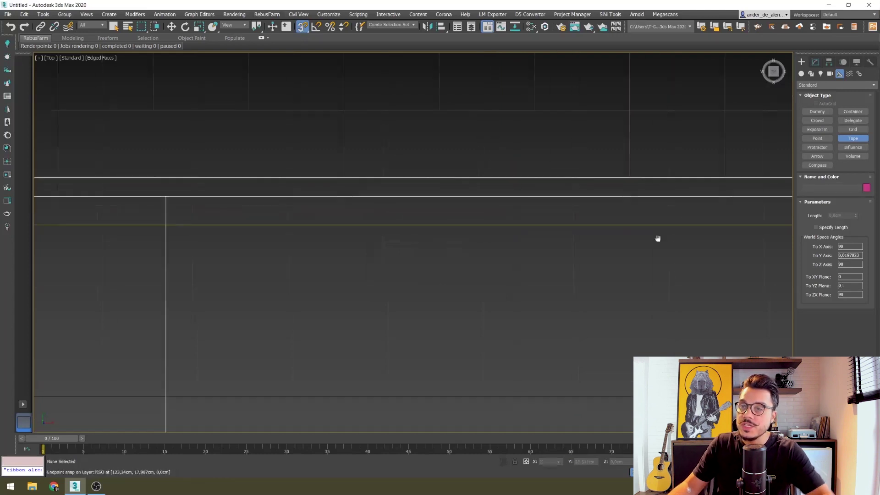
key("q")
middle_click_drag(123, 146, 432, 224)
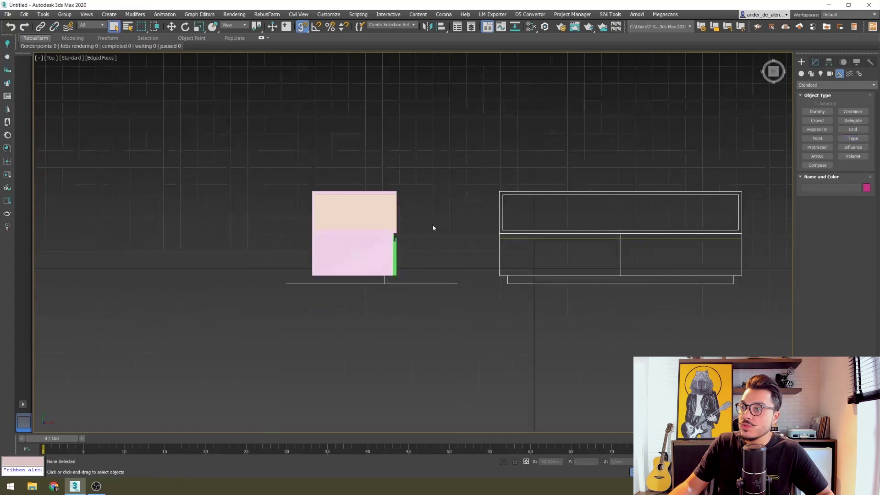
scroll(428, 179, "up", 4)
Select the pink cabinet's whole element in Front view
left_click(368, 252)
key("f")
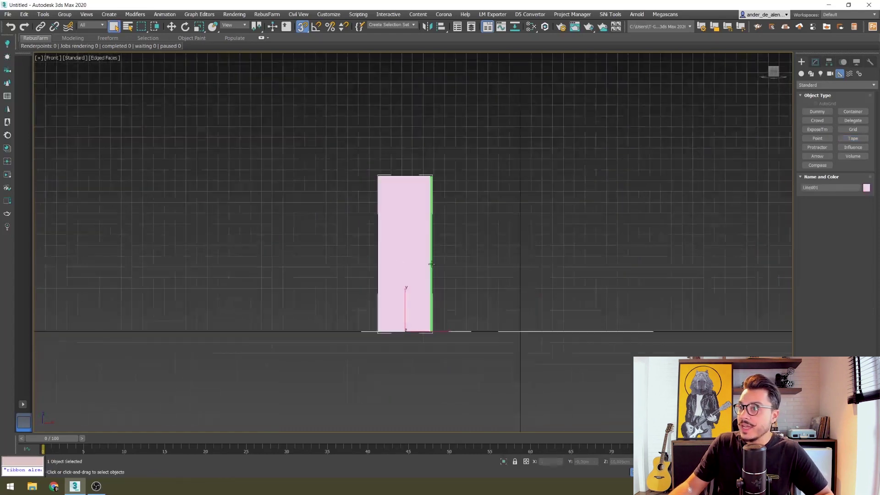
left_click(815, 62)
key("5")
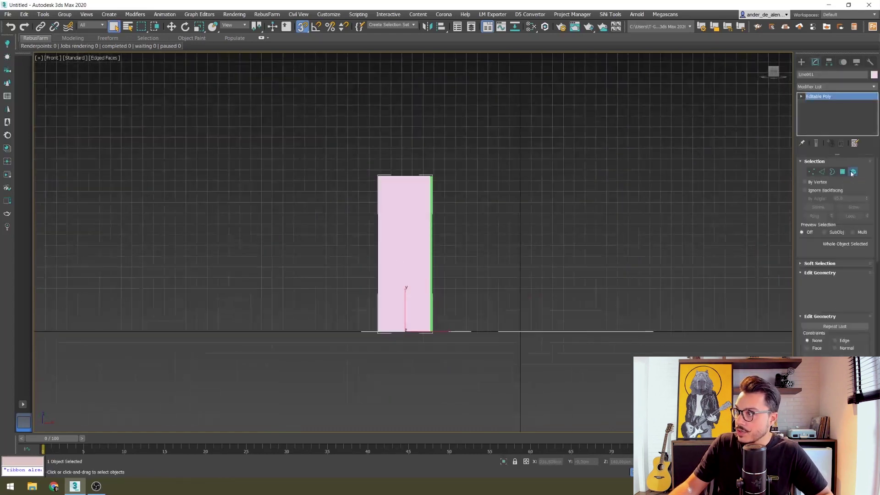
left_click(385, 246)
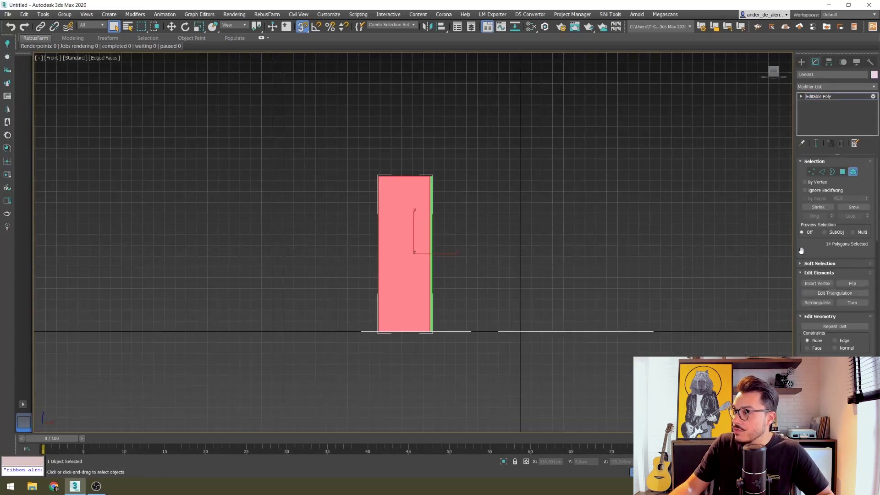
left_click_drag(801, 250, 793, 149)
Slice the element horizontally with the slice plane stepped from 0 to 2 to 142 cm
left_click(815, 286)
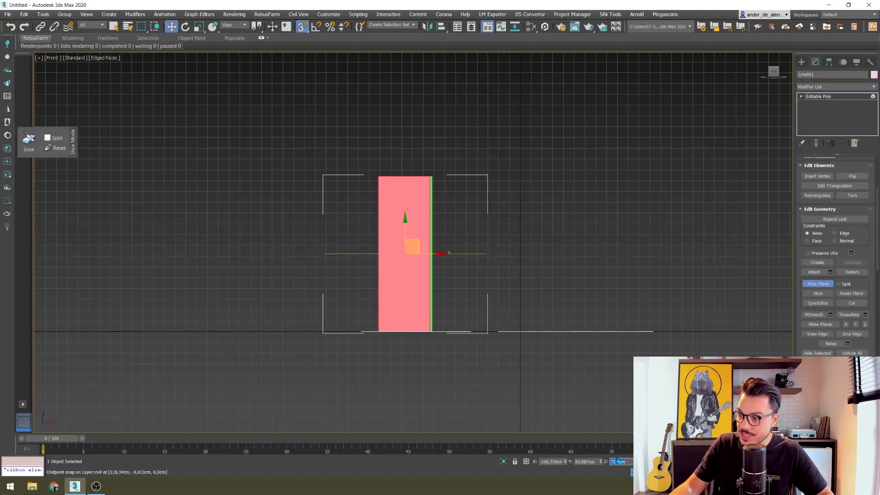
type("0")
key("Return")
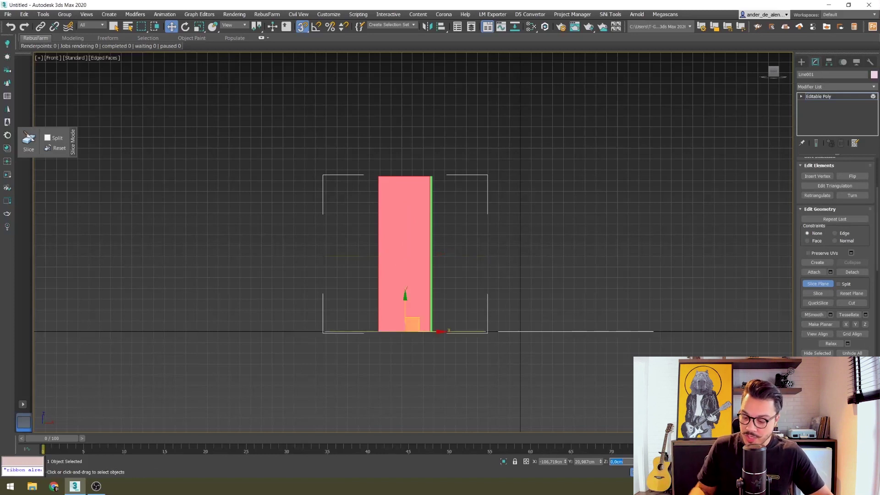
key("Return")
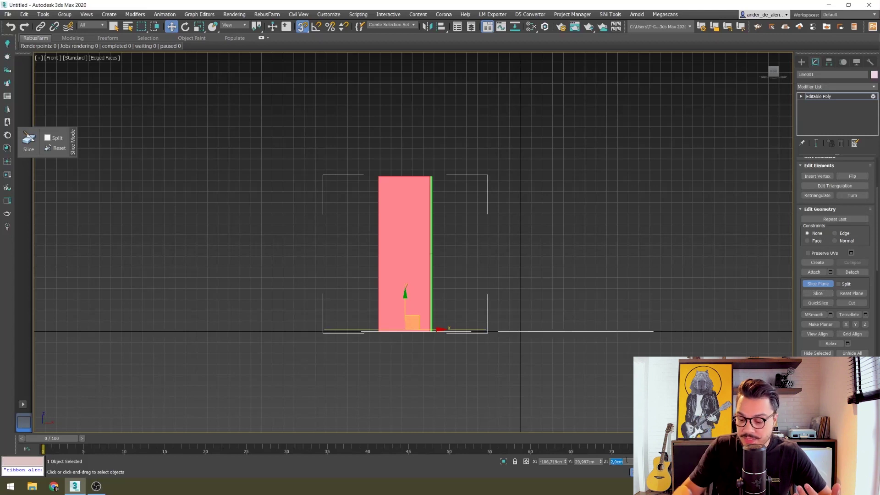
type("142")
key("Return")
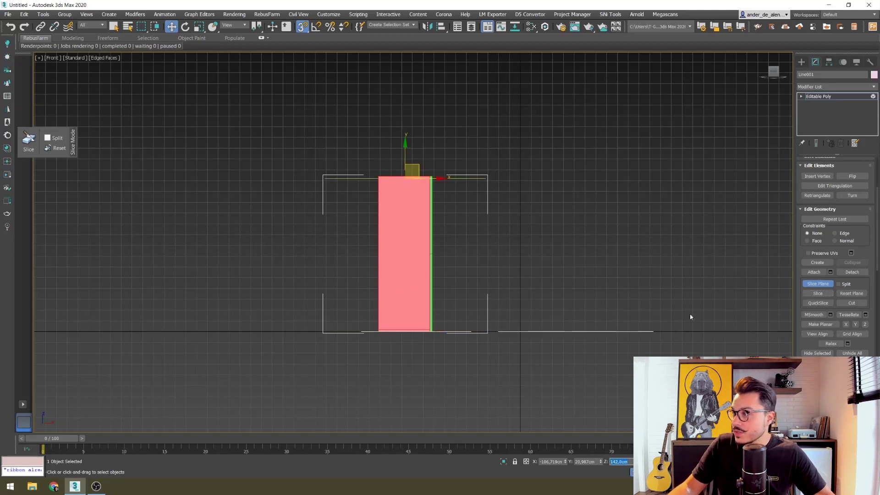
left_click(817, 293)
left_click(802, 62)
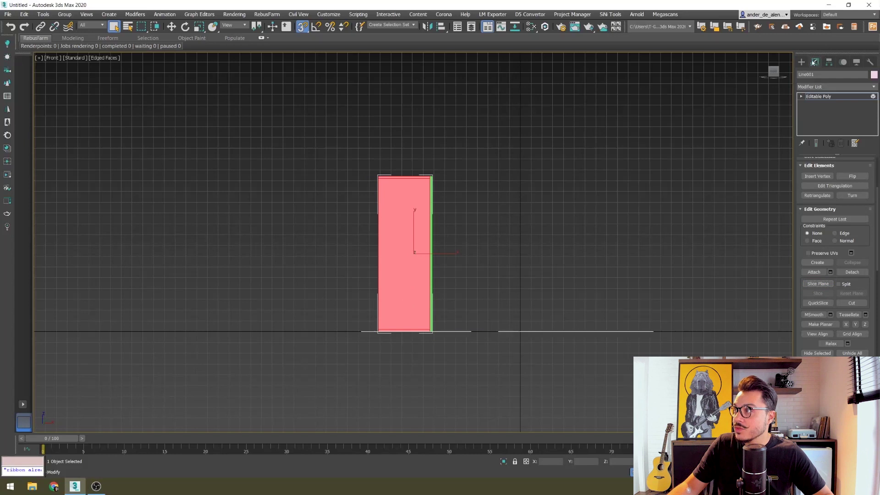
Turn on edged faces and orbit to look into the cabinet's open top
key("shift+z")
key("shift+z")
key("shift+z")
key("shift+z")
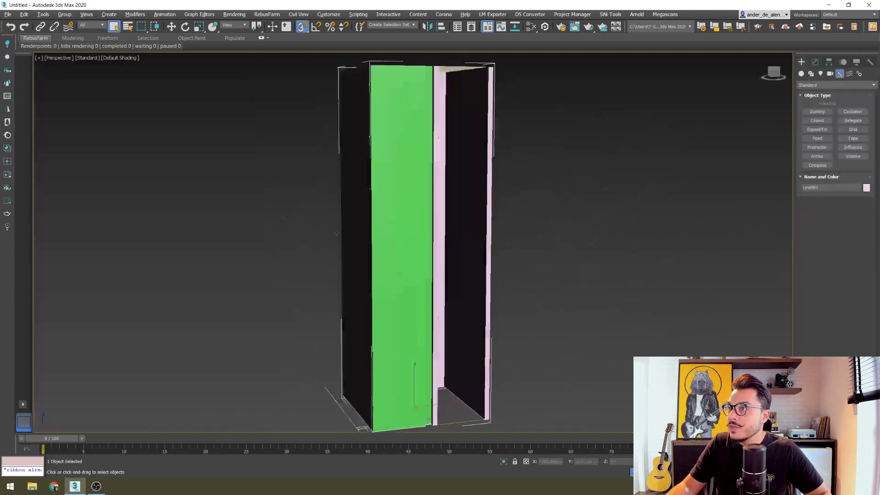
key("shift+z")
key("shift+z")
key("F4")
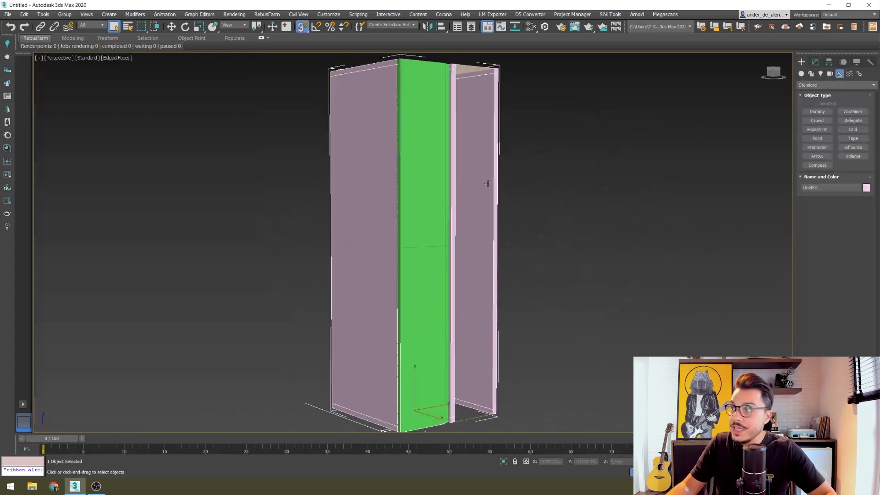
key("shift+z")
left_click(498, 185)
scroll(431, 206, "up", 5)
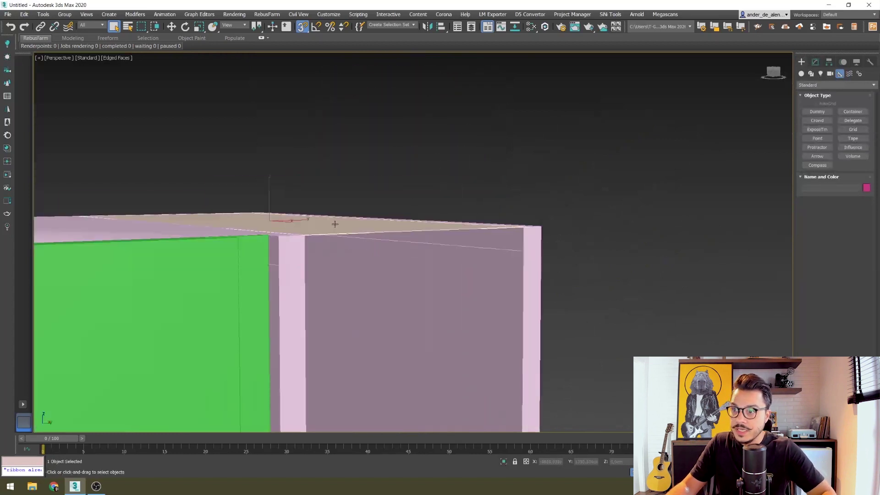
key("shift+z")
key("shift+z")
mouse_move(361, 287)
middle_mouse_down("alt")
mouse_move(275, 320)
mouse_move(290, 321)
middle_mouse_up("alt")
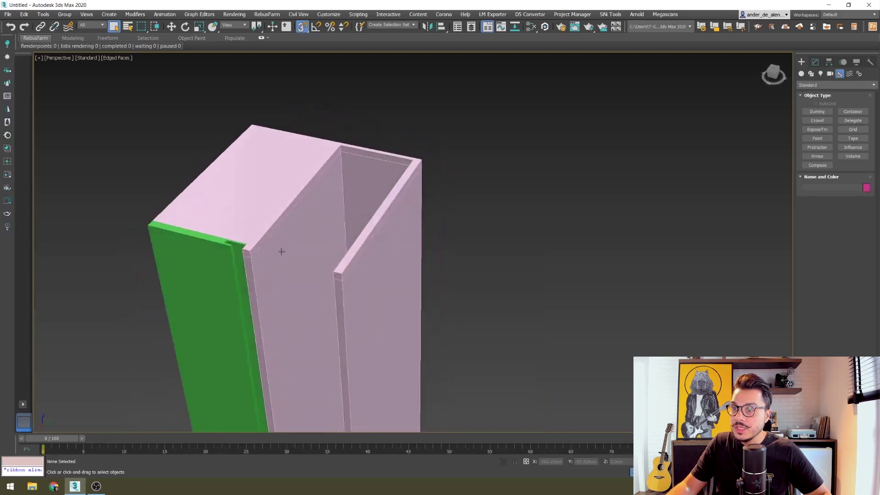
middle_click_drag(281, 252, 301, 232, "alt")
In Polygon mode, select both panels' thin top faces and Bridge them
left_click(303, 217)
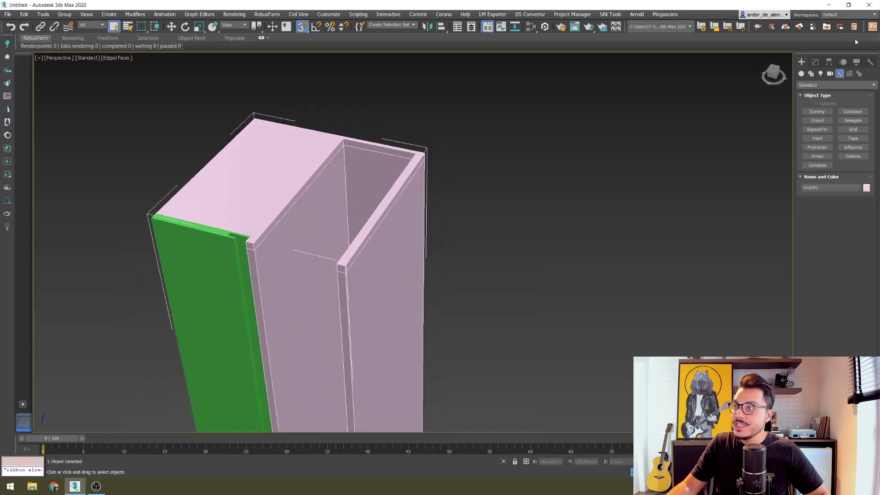
left_click(815, 62)
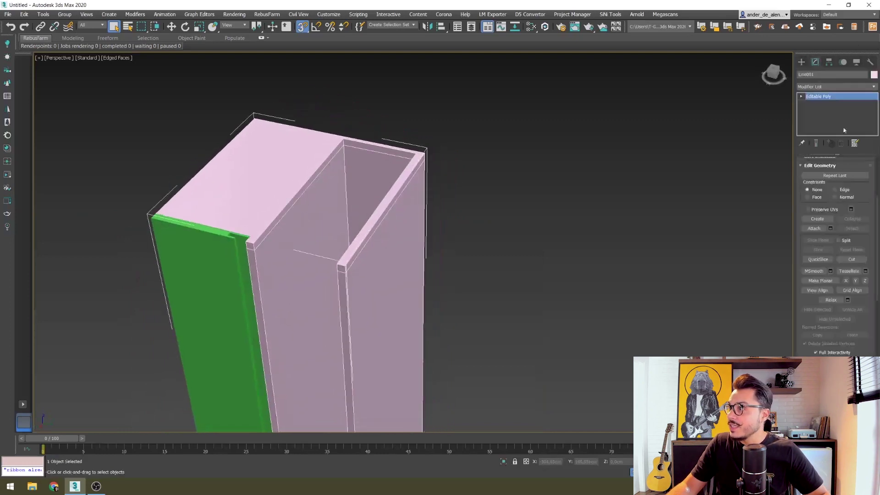
left_click(801, 97)
scroll(824, 111, "down", 1)
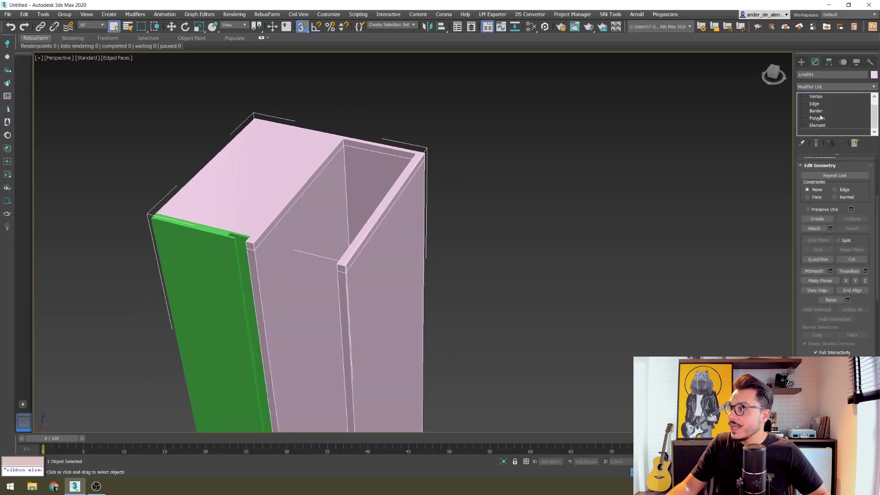
left_click(816, 118)
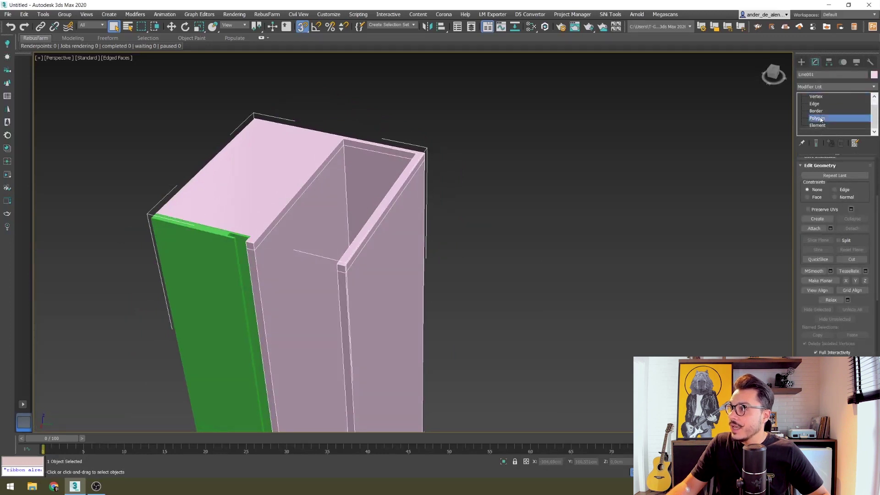
left_click(273, 227)
middle_click_drag(291, 276, 422, 201, "alt")
left_click(417, 193)
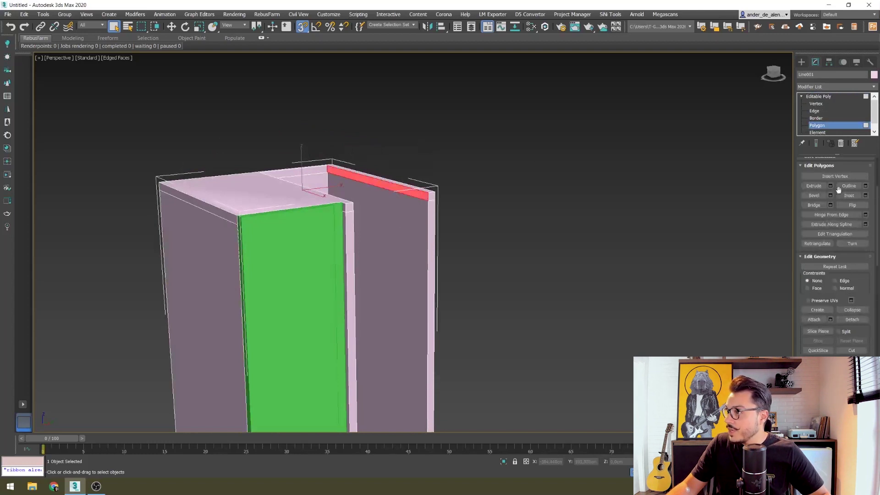
left_click(807, 206)
Bridge the thin bottom face and the angled bottom strip to close the bottom gap
scroll(489, 251, "down", 2)
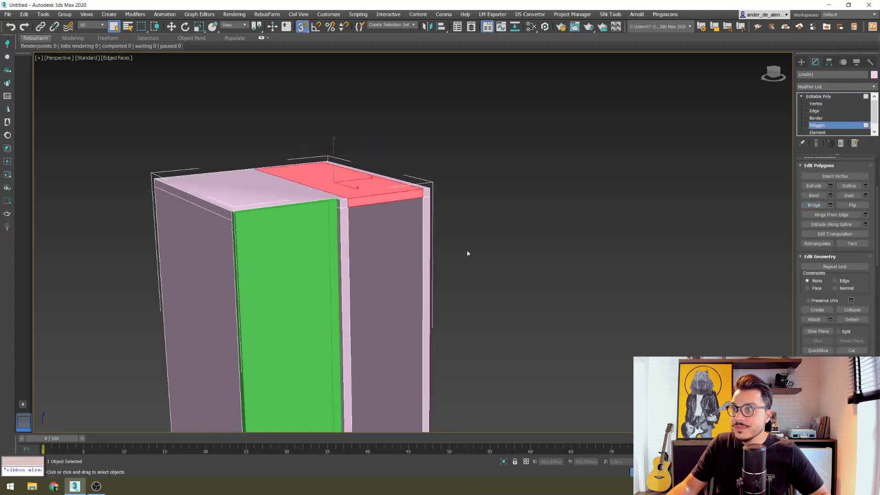
scroll(488, 251, "down", 2)
mouse_move(489, 251)
middle_mouse_down("alt")
mouse_move(373, 232)
mouse_move(430, 278)
mouse_move(444, 304)
middle_mouse_up("alt")
scroll(431, 278, "up", 5)
left_click(409, 282)
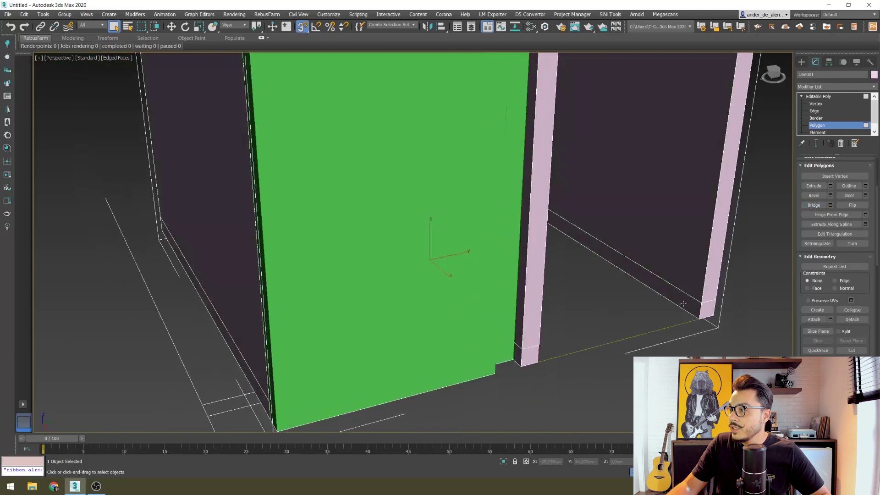
left_click(683, 304)
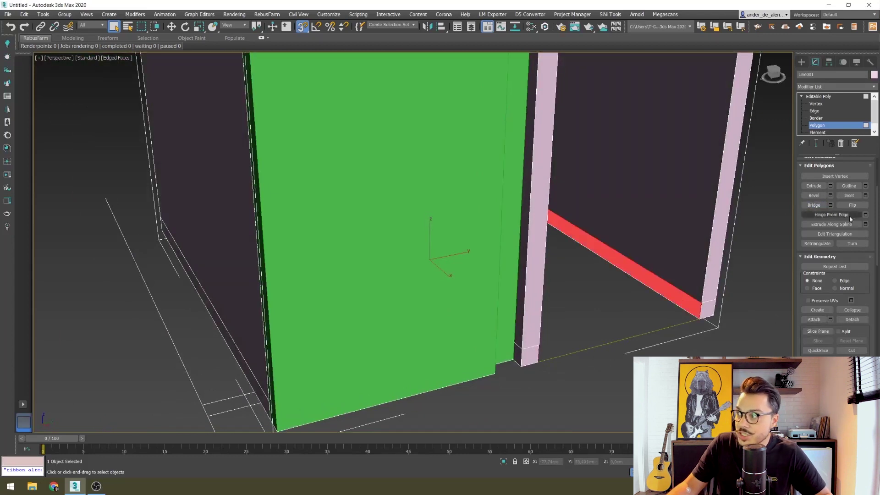
left_click(813, 205)
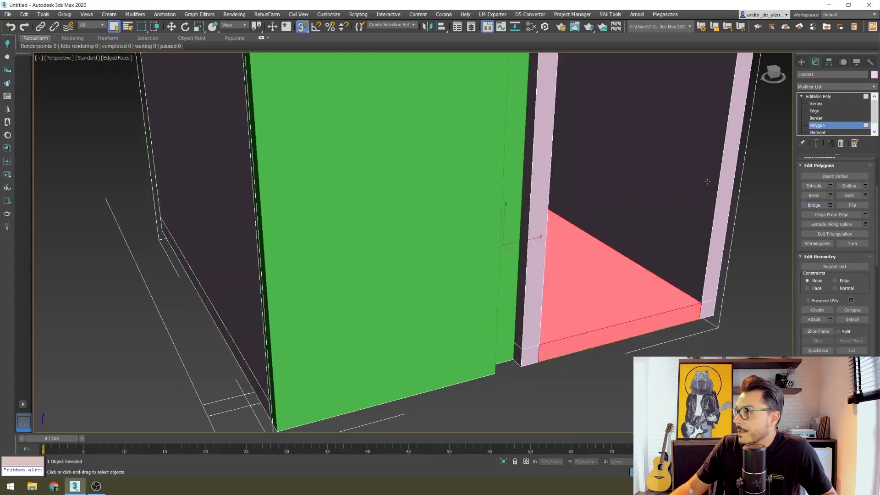
scroll(792, 159, "down", 3)
scroll(781, 90, "down", 2)
left_click(755, 198)
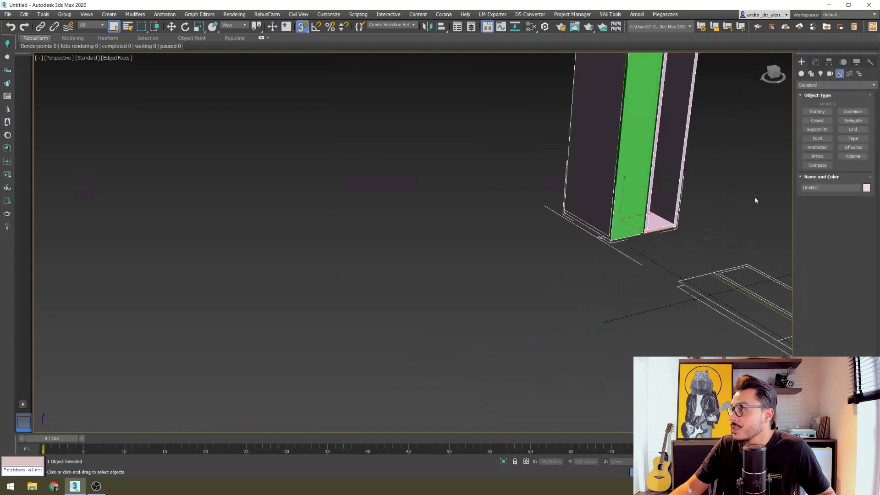
Hide edged faces and frame the cabinet and pink box in Top view
key("z")
key("F4")
key("F4")
key("F4")
scroll(418, 337, "up", 2)
scroll(446, 329, "up", 3)
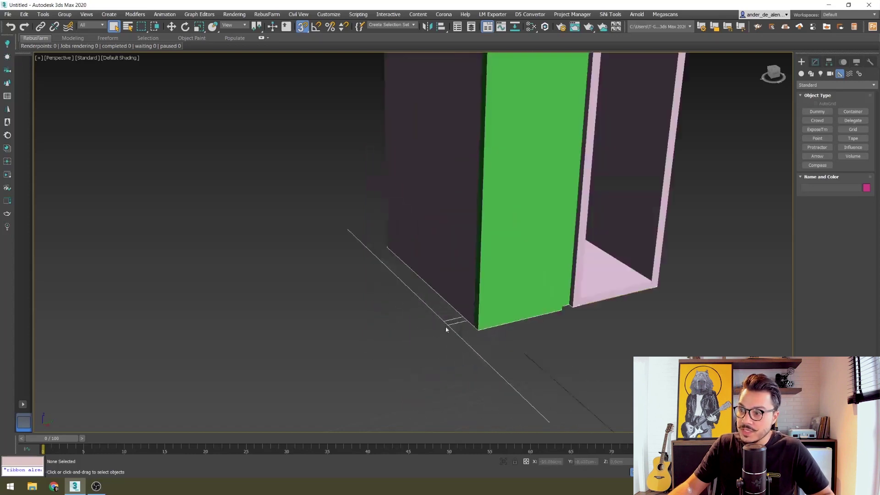
key("t")
scroll(348, 328, "up", 2)
mouse_move(377, 302)
middle_mouse_down()
mouse_move(454, 262)
mouse_move(384, 268)
middle_mouse_up()
scroll(250, 287, "up", 3)
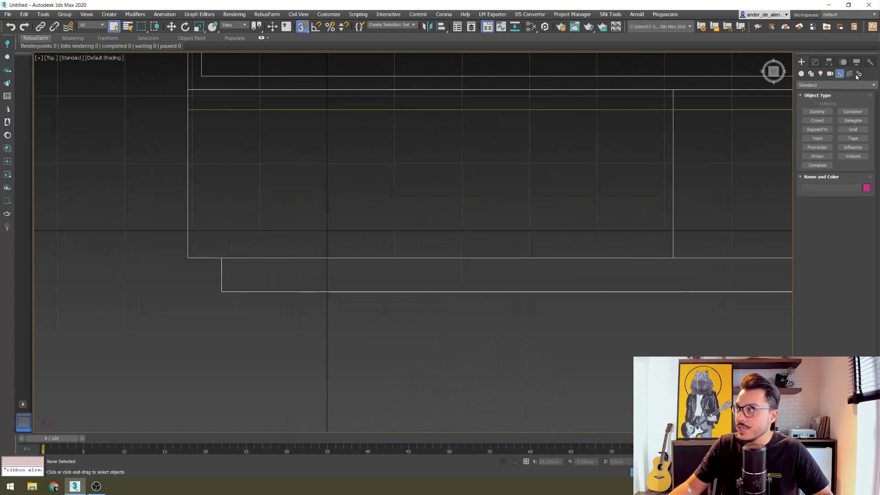
Create a tape measure between two corners of the CAD outline
left_click(853, 138)
middle_click_drag(189, 270, 211, 239)
left_click_drag(211, 228, 243, 228)
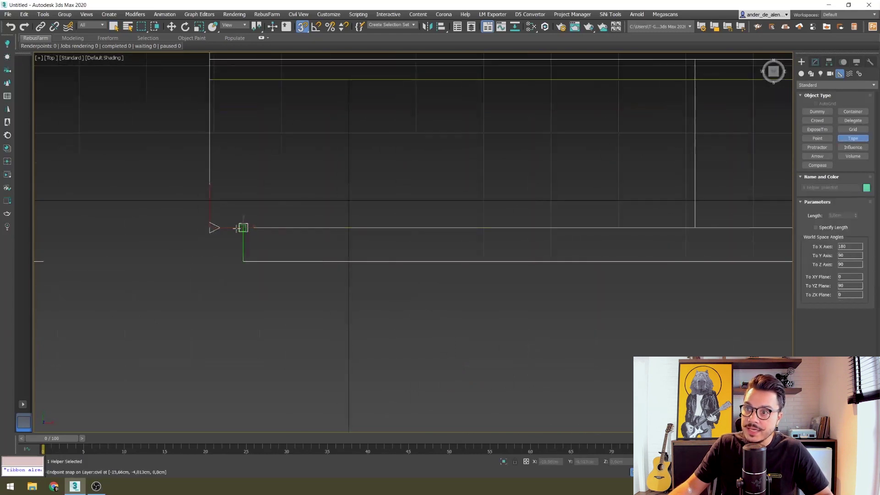
scroll(614, 275, "down", 5)
scroll(128, 80, "down", 2)
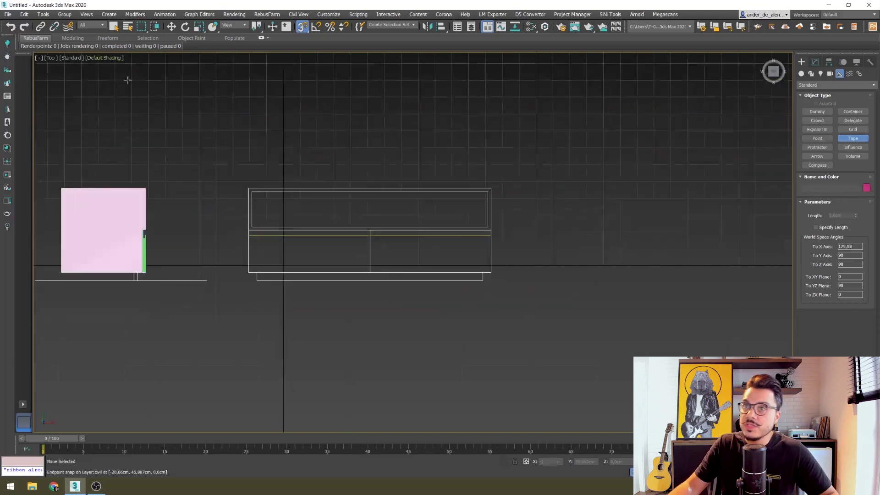
left_click(113, 26)
left_click(276, 244)
left_click(246, 287)
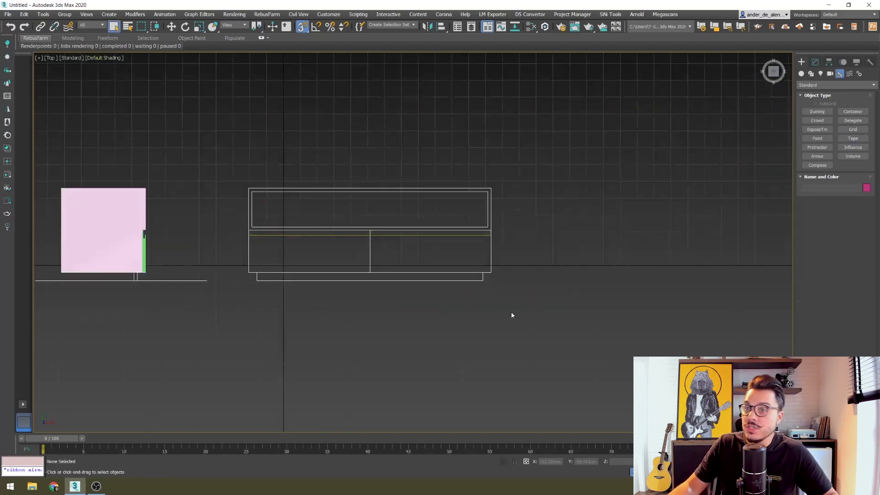
middle_click_drag(253, 303, 498, 271)
scroll(421, 253, "up", 5)
middle_click_drag(612, 205, 582, 255)
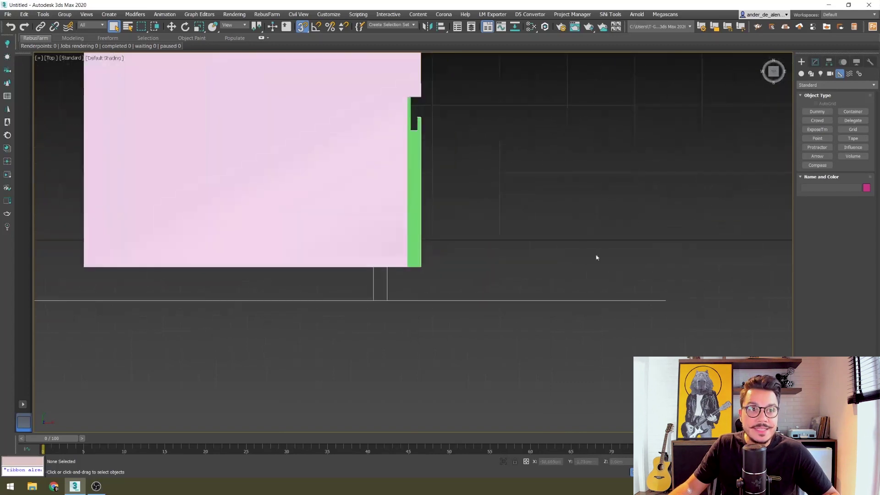
Draw Box001 along the cabinet's lower edge, 5.5 × 45 cm, with height 136 cm
left_click(805, 75)
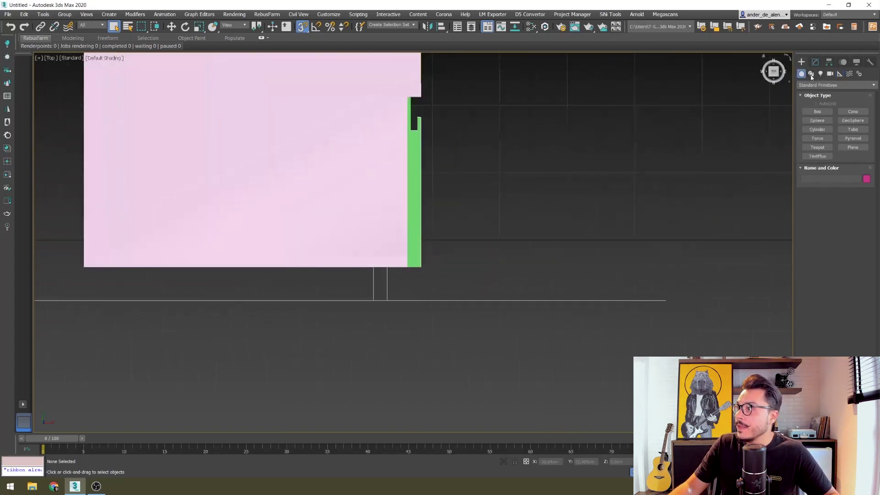
left_click(817, 111)
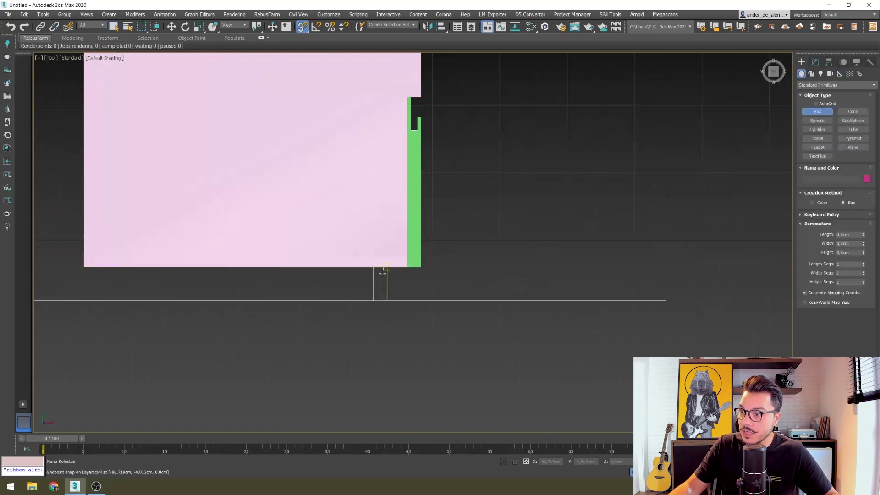
mouse_move(83, 268)
left_mouse_down()
mouse_move(357, 314)
mouse_move(389, 301)
left_mouse_up()
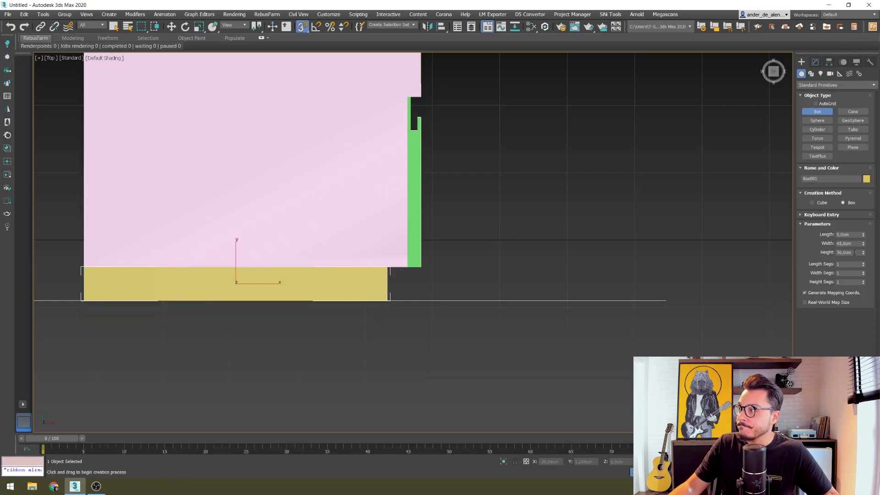
double_click(854, 251)
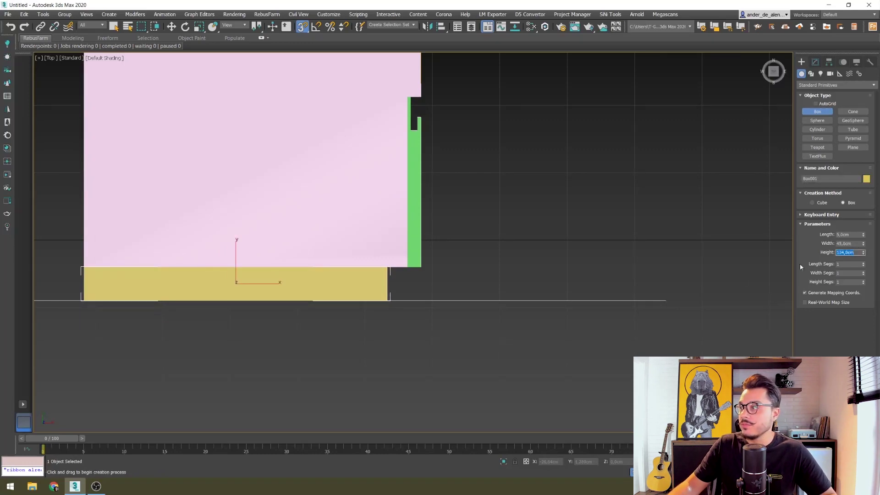
scroll(473, 267, "down", 4)
mouse_move(473, 267)
middle_mouse_down("alt")
mouse_move(386, 250)
mouse_move(475, 108)
middle_mouse_up("alt")
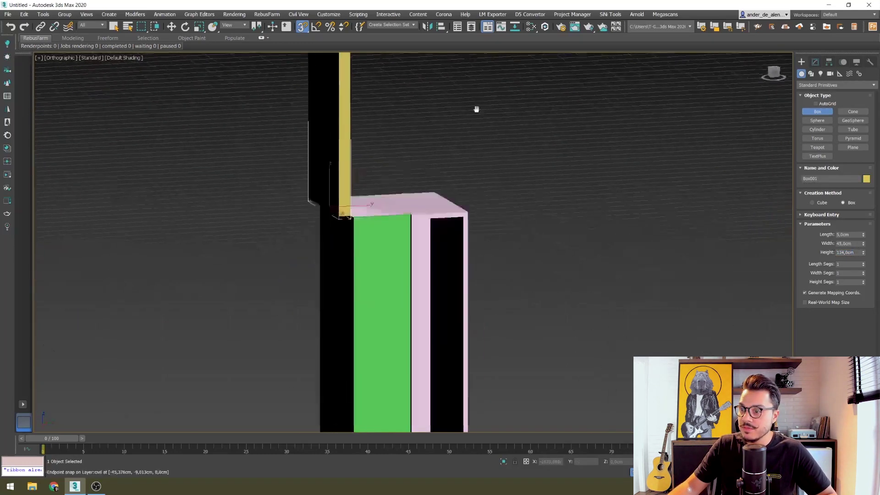
Move the yellow panel to Z = 5 cm
key("w")
scroll(556, 356, "down", 3)
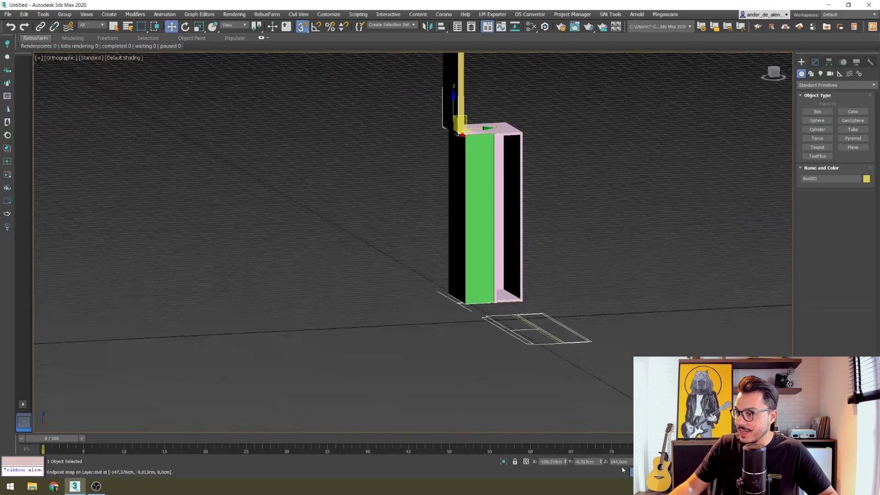
type("5")
key("Return")
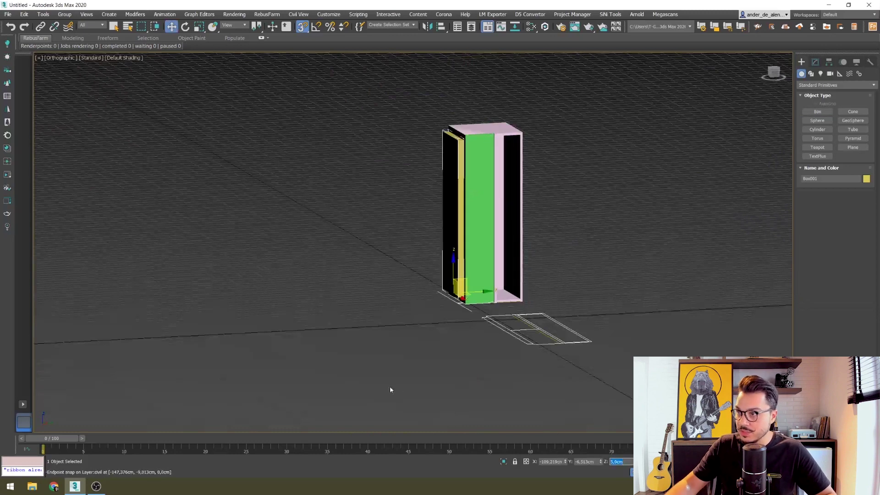
key("q")
left_click(263, 236)
Delete the wireframe CAD drawing and select all five nightstand parts
middle_click_drag(348, 256, 247, 267)
scroll(380, 300, "down", 2)
scroll(380, 301, "up", 3)
middle_click_drag(380, 301, 408, 333, "alt")
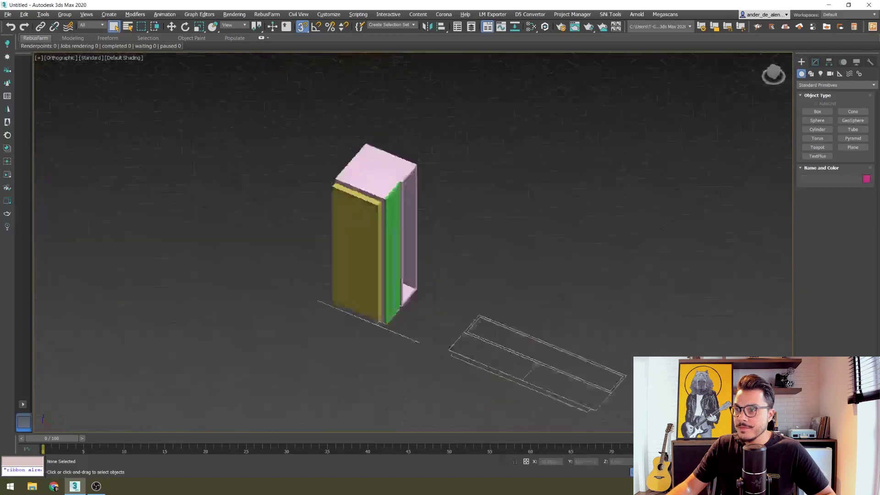
middle_click_drag(462, 336, 434, 273)
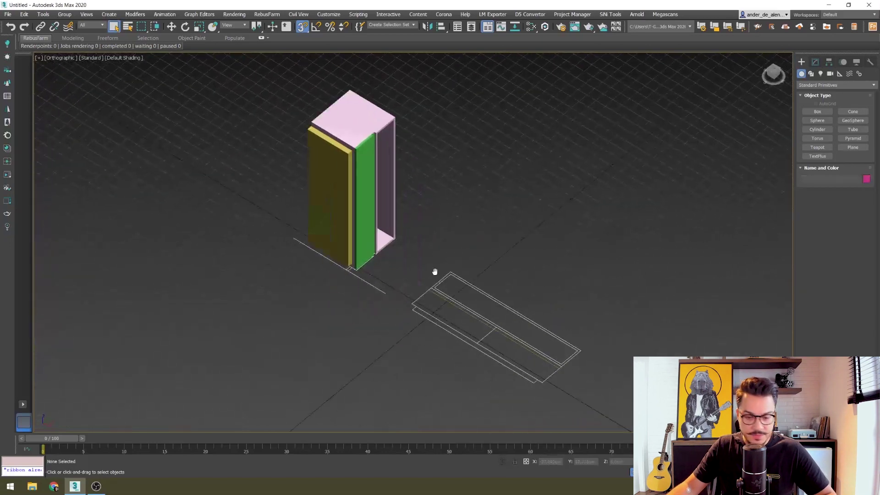
left_click(435, 308)
key("Delete")
middle_click_drag(451, 212, 459, 231)
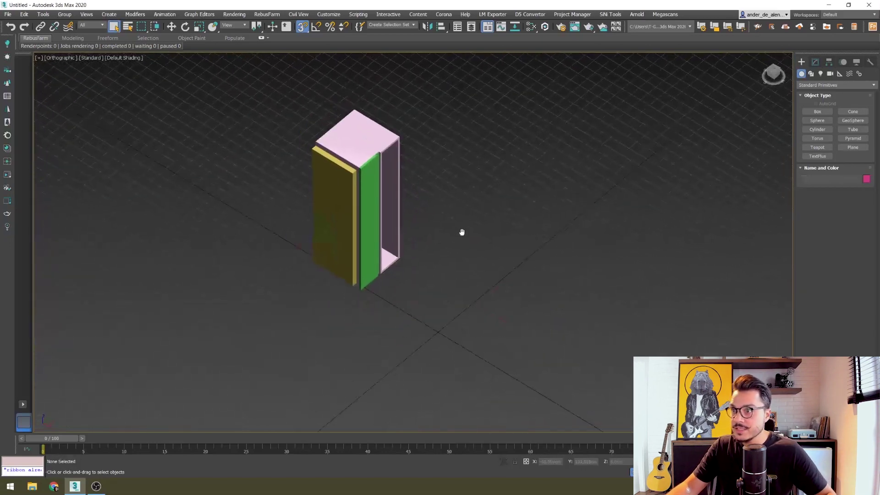
left_click_drag(439, 92, 216, 344)
key("e")
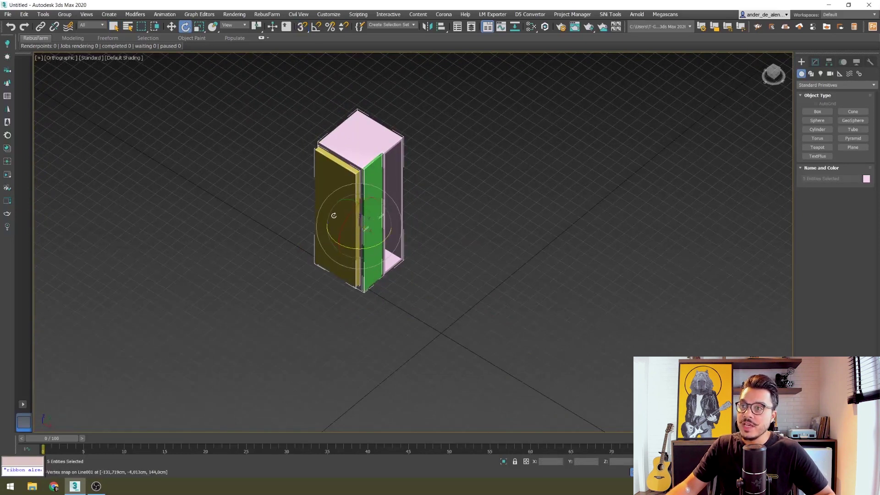
Rotate the five selected parts 90° about the X axis
left_click_drag(345, 217, 343, 188)
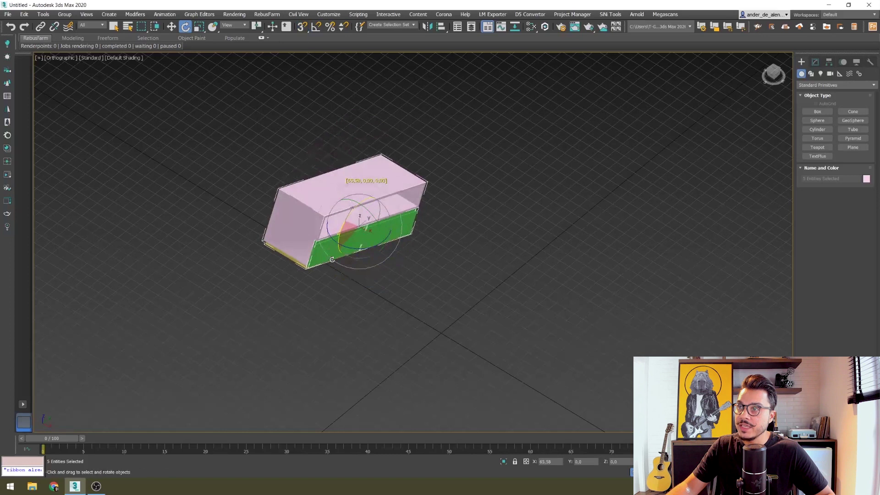
right_click(344, 187)
left_click_drag(348, 216, 328, 247)
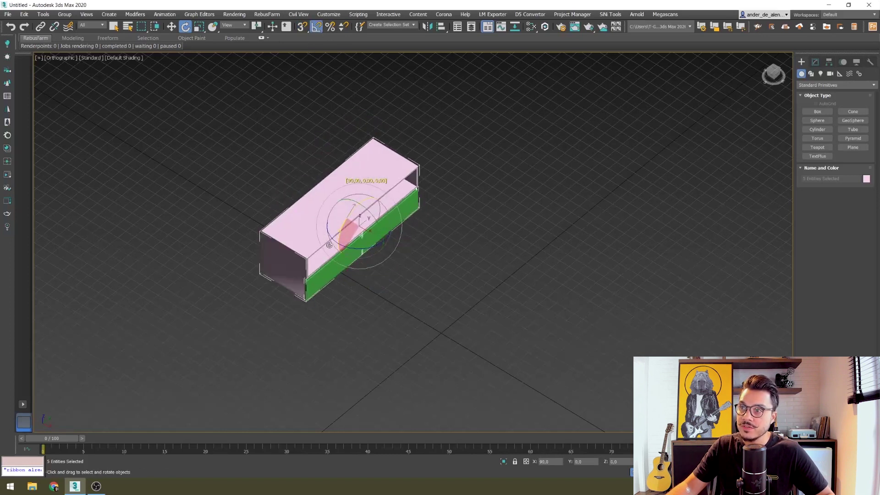
mouse_move(328, 246)
middle_mouse_down("alt")
mouse_move(470, 299)
mouse_move(412, 309)
mouse_move(457, 296)
mouse_move(410, 285)
middle_mouse_up("alt")
Convert the parts to Editable Poly and view Line001 with edged faces
right_click(410, 285)
mouse_move(428, 373)
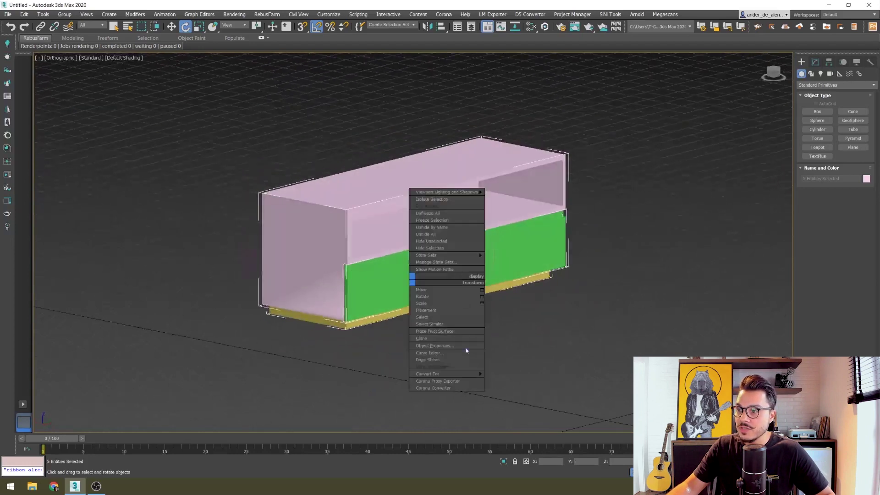
left_click(505, 380)
left_click(448, 325)
scroll(412, 220, "up", 3)
left_click(265, 330)
key("F3")
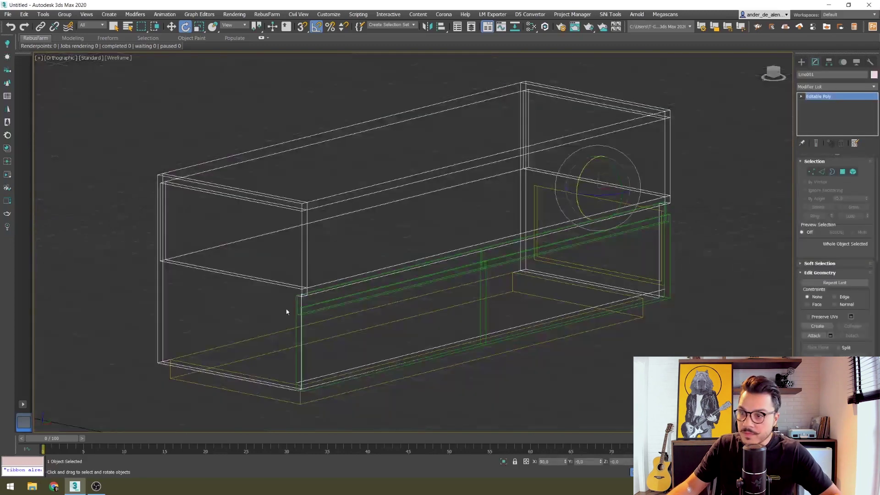
key("F4")
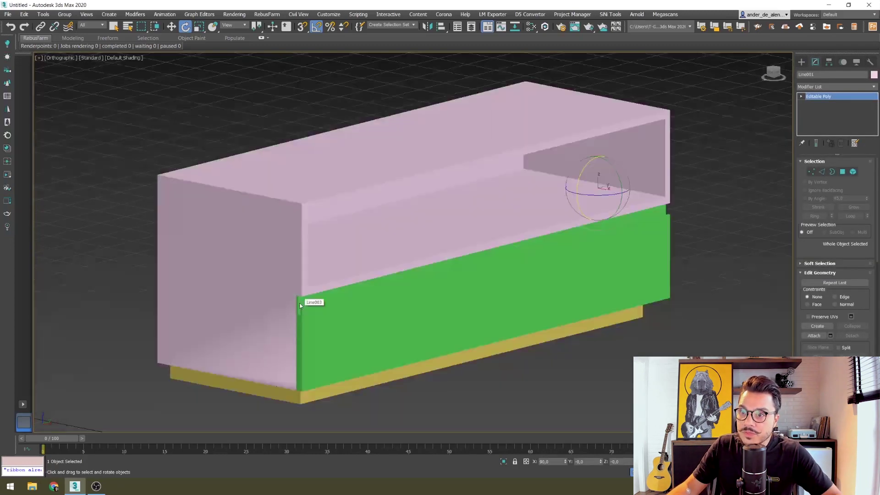
scroll(154, 239, "up", 3)
scroll(154, 239, "up", 2)
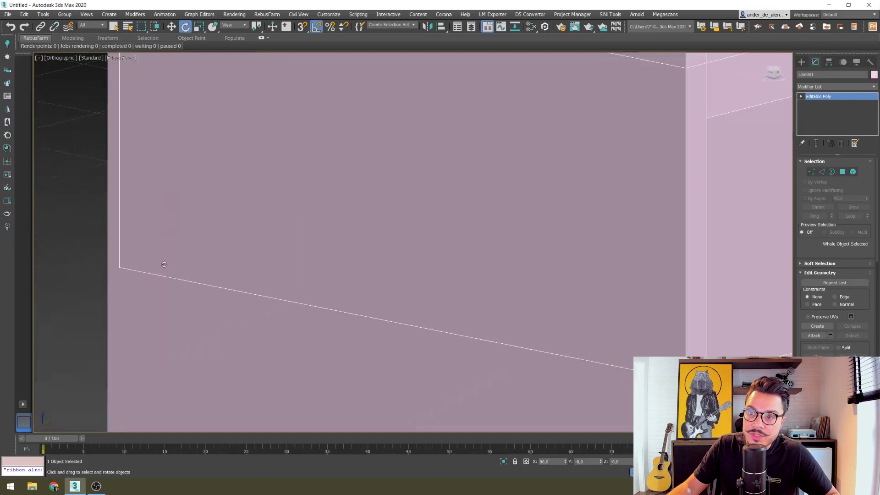
scroll(570, 357, "down", 6)
scroll(570, 357, "down", 2)
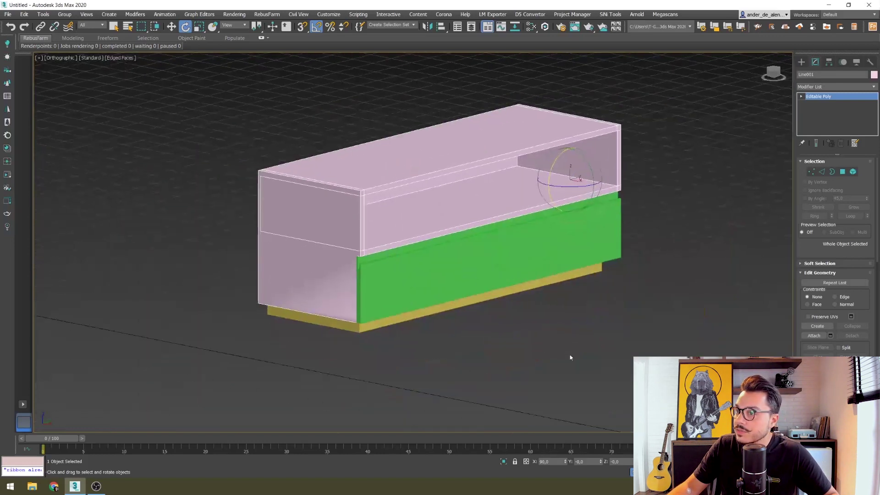
Select all of the nightstand's vertices at the Vertex sub-object level
left_click(811, 172)
middle_click_drag(693, 171, 658, 129, "alt")
left_click_drag(671, 90, 194, 395)
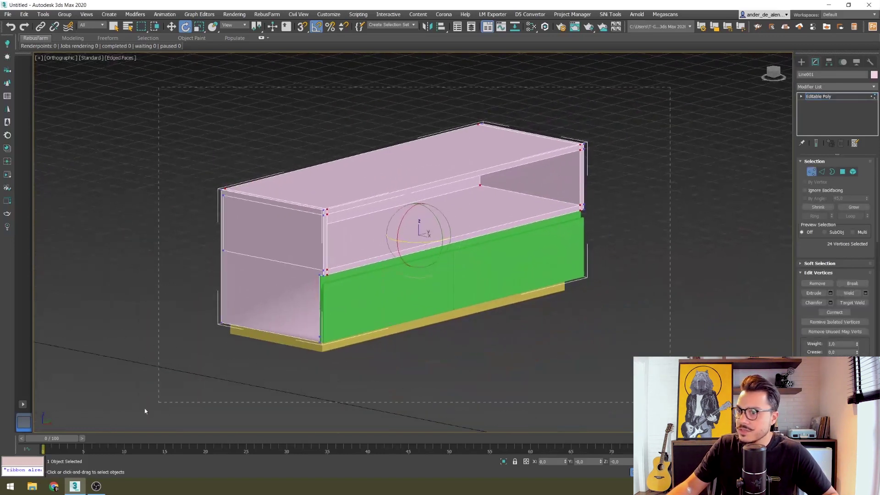
scroll(321, 316, "up", 5)
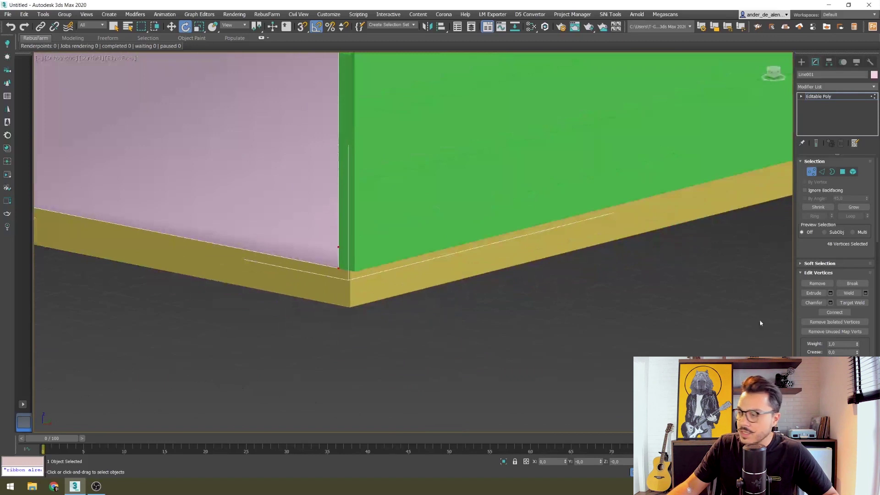
Weld the selected vertices with a 1 cm threshold, merging 48 vertices into 44
left_click(867, 294)
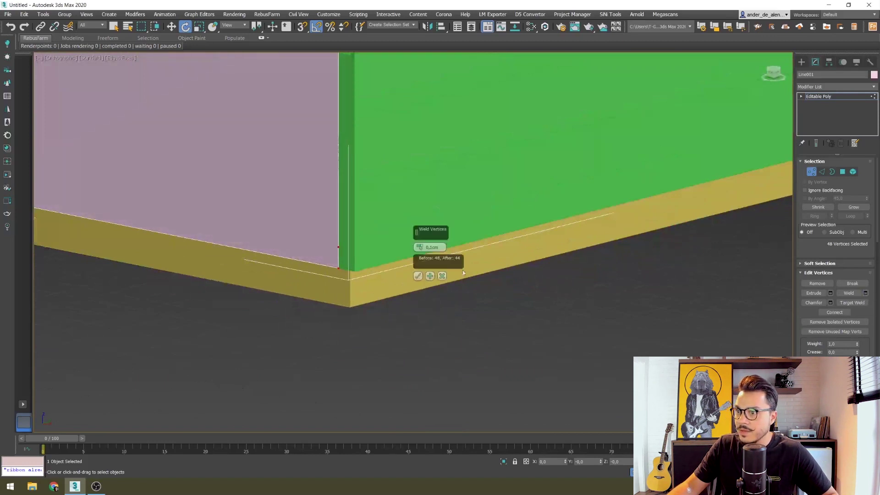
middle_click_drag(307, 251, 307, 361)
scroll(307, 361, "down", 5)
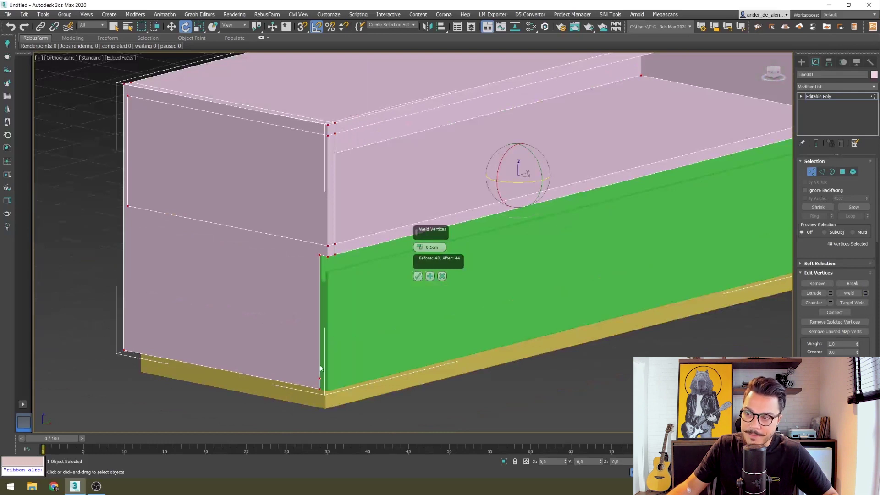
scroll(315, 326, "up", 3)
scroll(314, 323, "up", 2)
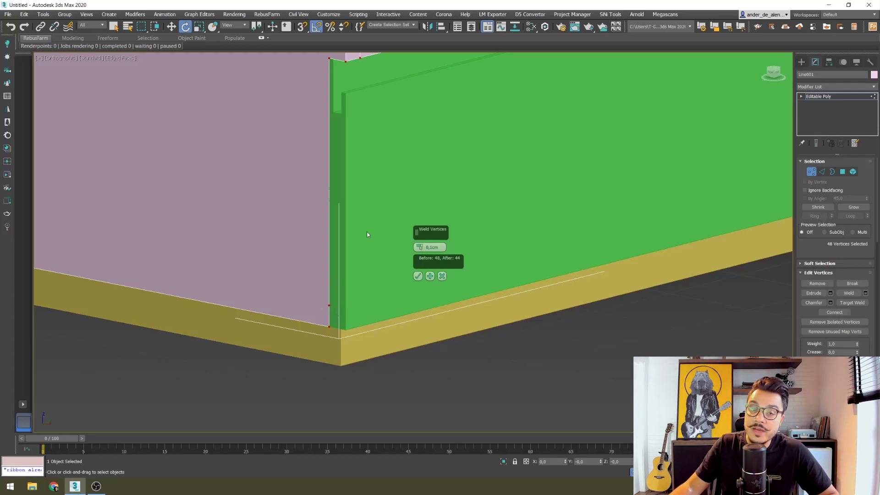
middle_click_drag(224, 203, 222, 252, "alt")
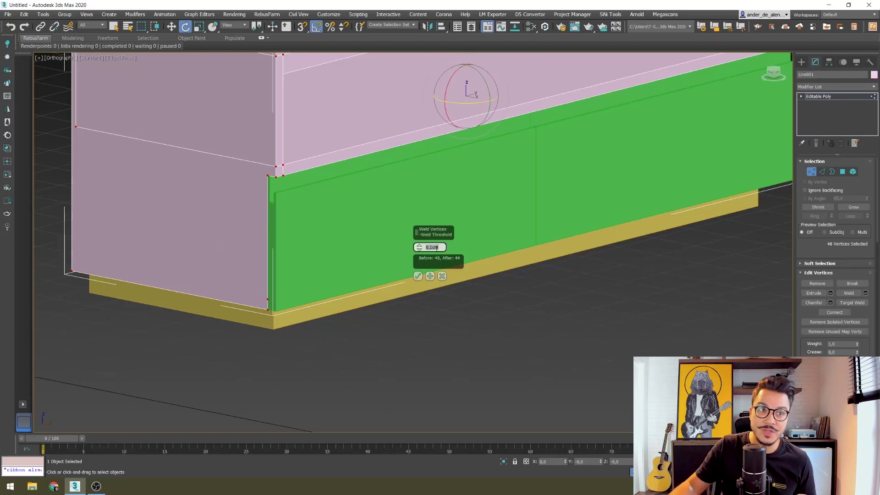
type("10")
key("Return")
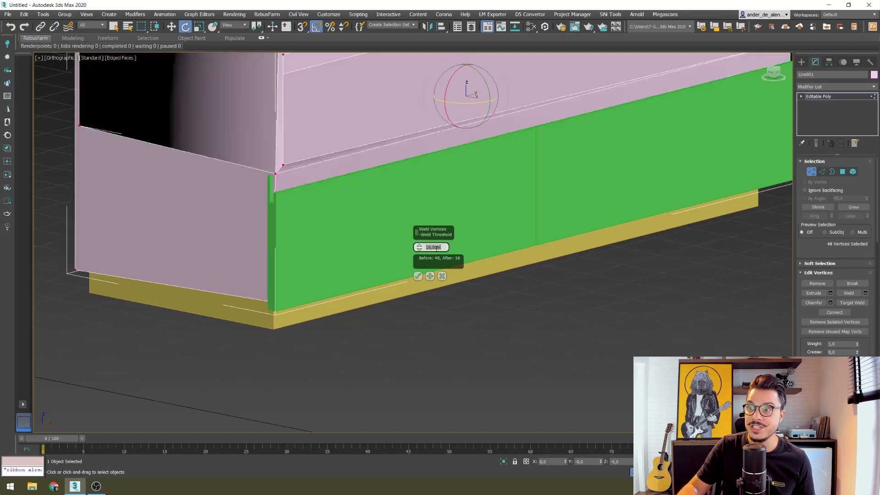
scroll(316, 235, "down", 4)
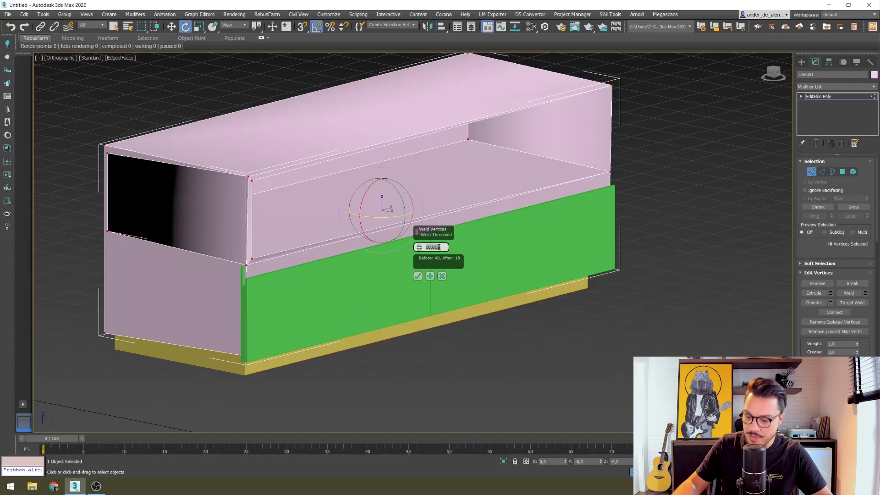
type("1")
key("Return")
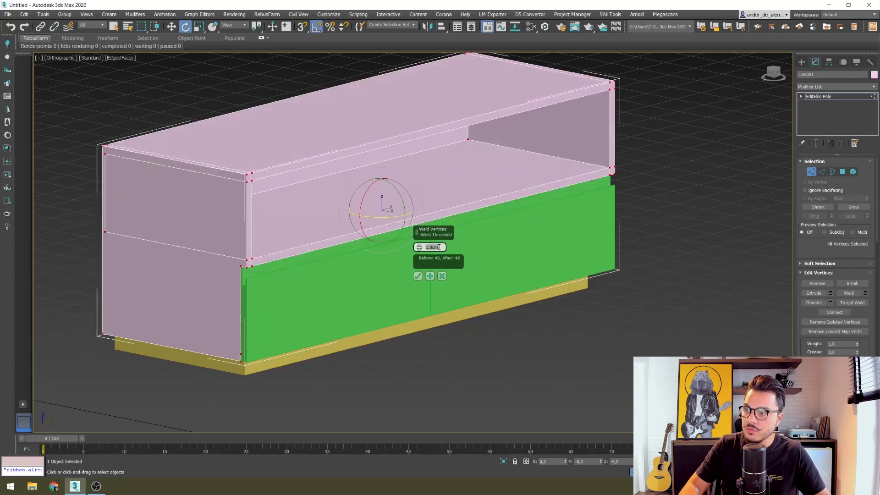
left_click(418, 276)
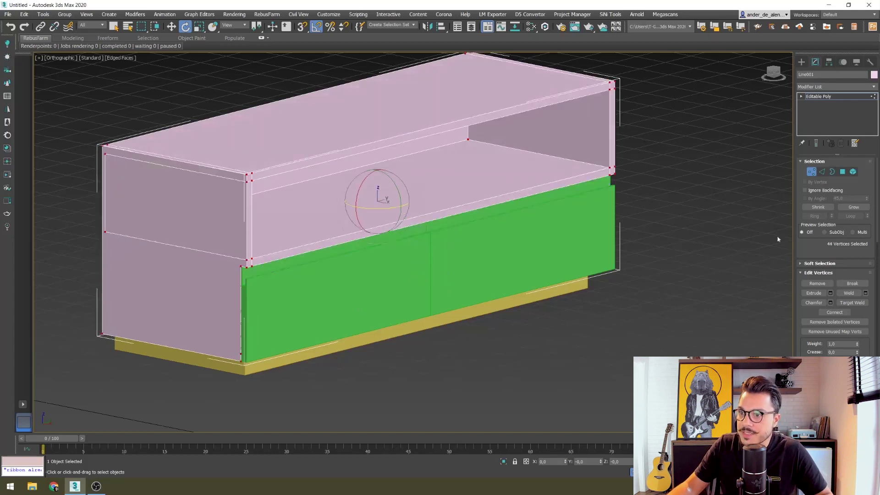
left_click(812, 172)
Orbit, pan and zoom the view to frame the whole nightstand
key("ctrl+d")
middle_click_drag(124, 159, 699, 307, "alt")
scroll(664, 308, "down", 2)
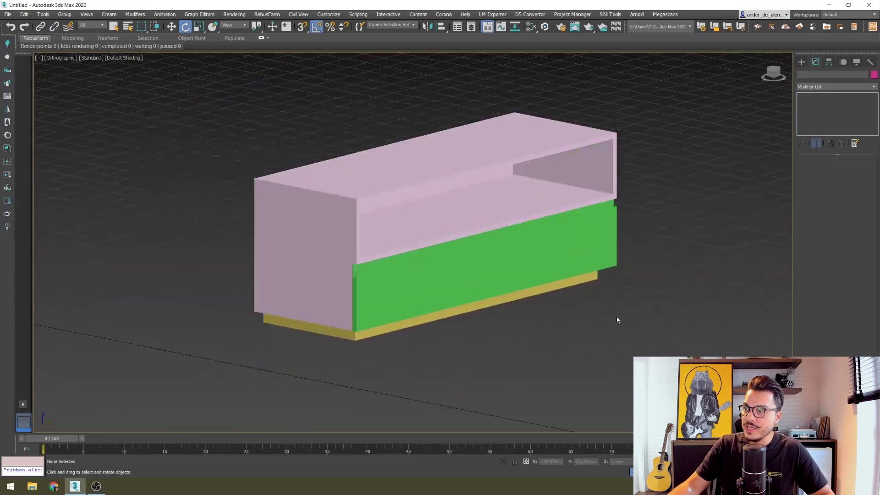
scroll(636, 293, "up", 3)
middle_click_drag(577, 310, 450, 318)
scroll(630, 212, "down", 3)
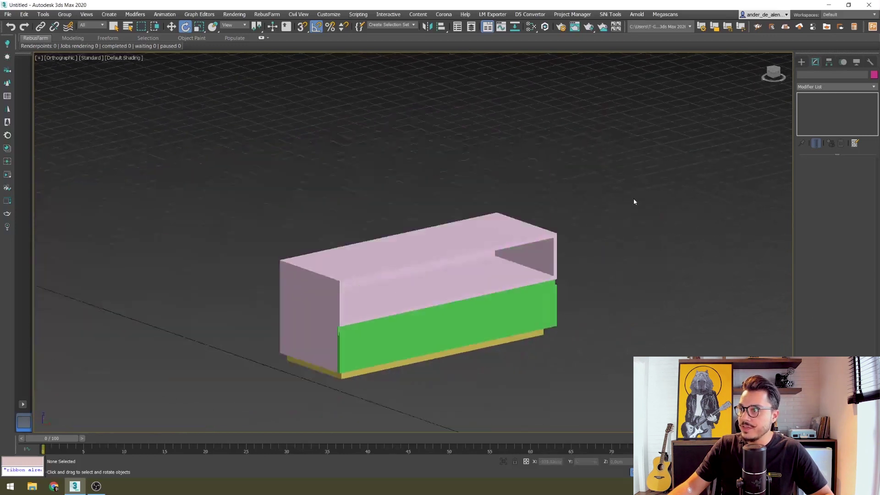
Give all five selected nightstand parts a light grey object colour
left_click_drag(641, 170, 174, 426)
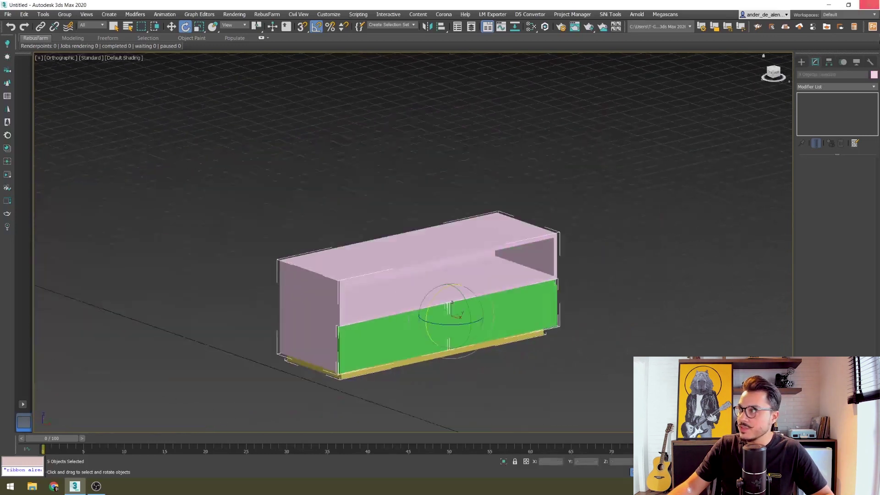
left_click(873, 75)
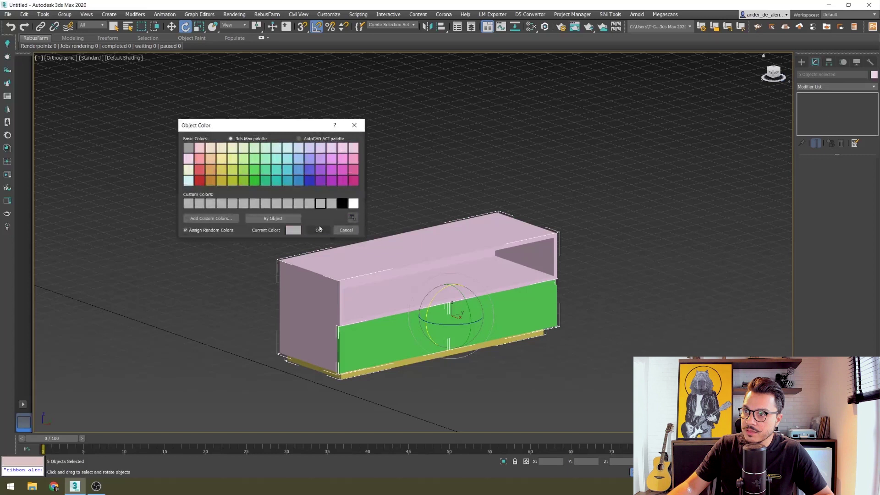
left_click(323, 205)
left_click(318, 230)
left_click(564, 289)
middle_click_drag(552, 288, 550, 235)
scroll(550, 235, "up", 2)
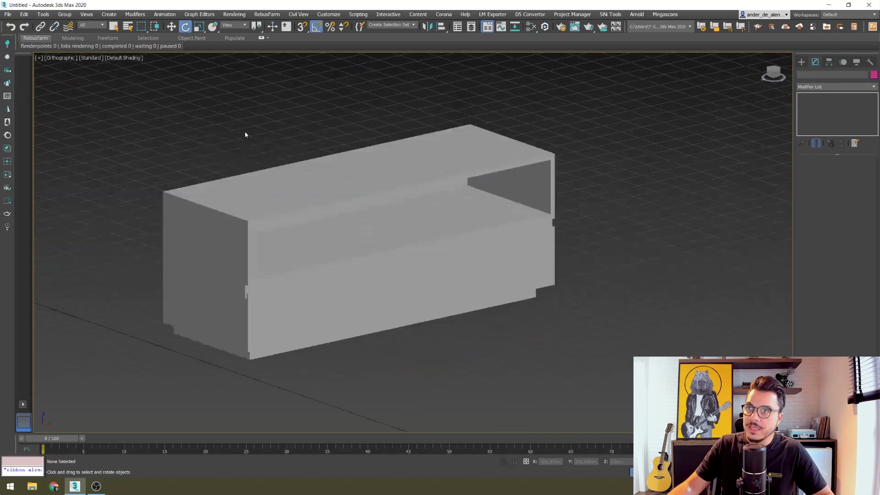
scroll(220, 101, "up", 2)
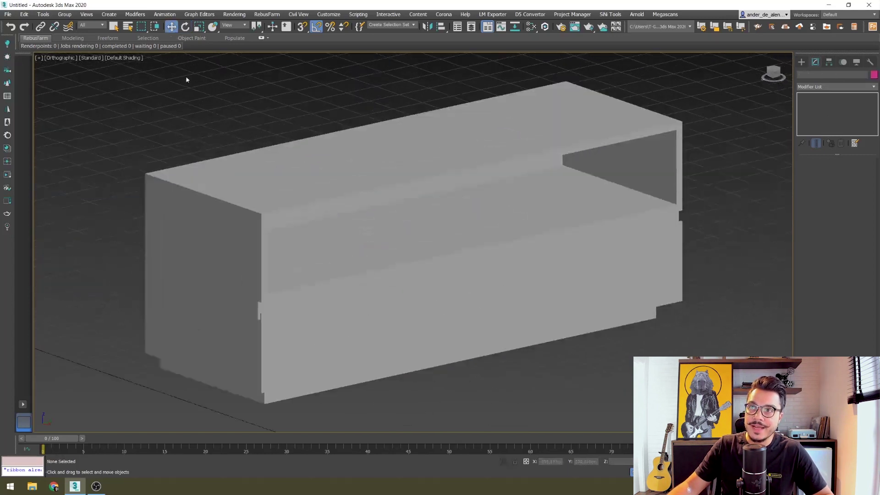
scroll(263, 142, "down", 2)
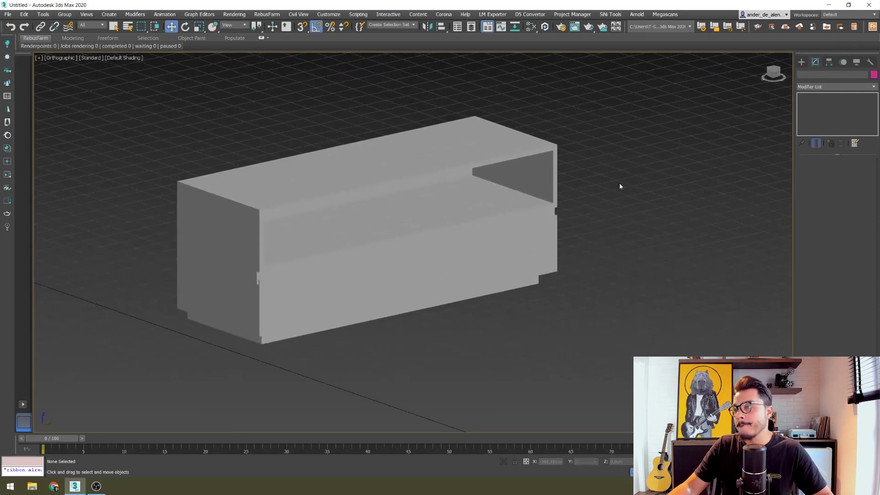
Attach the drawer fronts into Line002 and select its 48 drawer-front outline edges
left_click(552, 227)
key("F4")
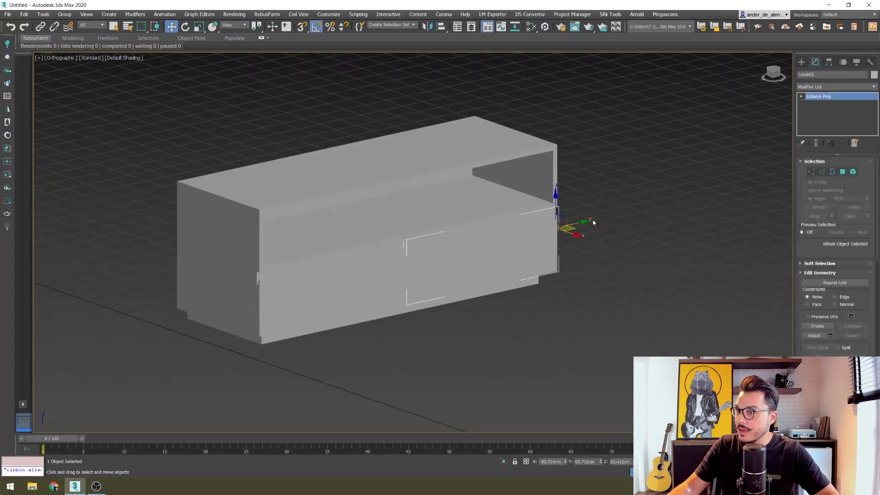
left_click(817, 336)
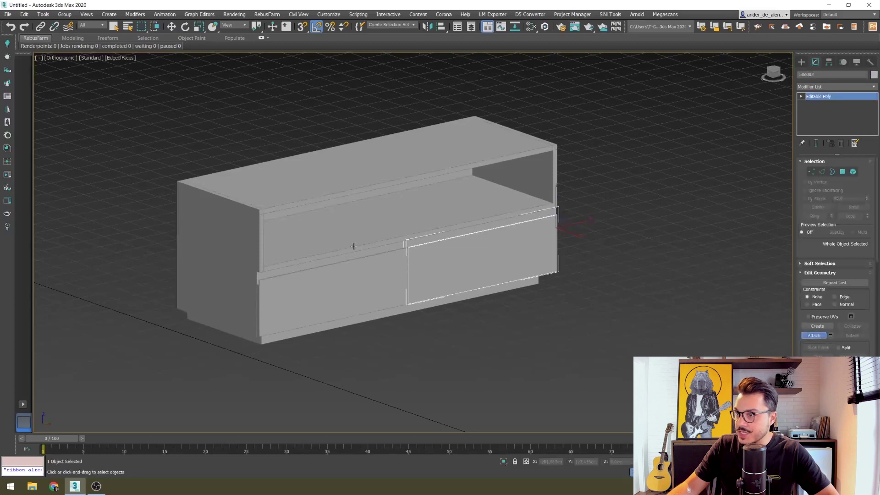
key("w")
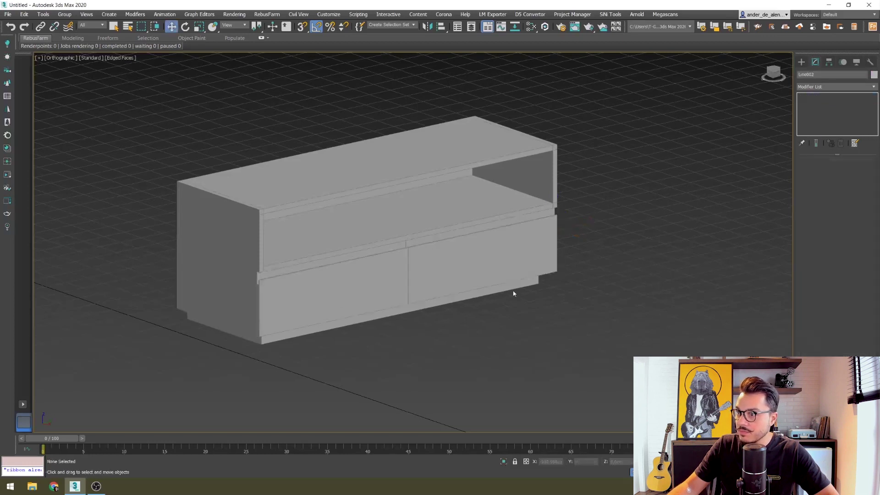
left_click(821, 172)
key("ctrl+a")
scroll(320, 298, "up", 5)
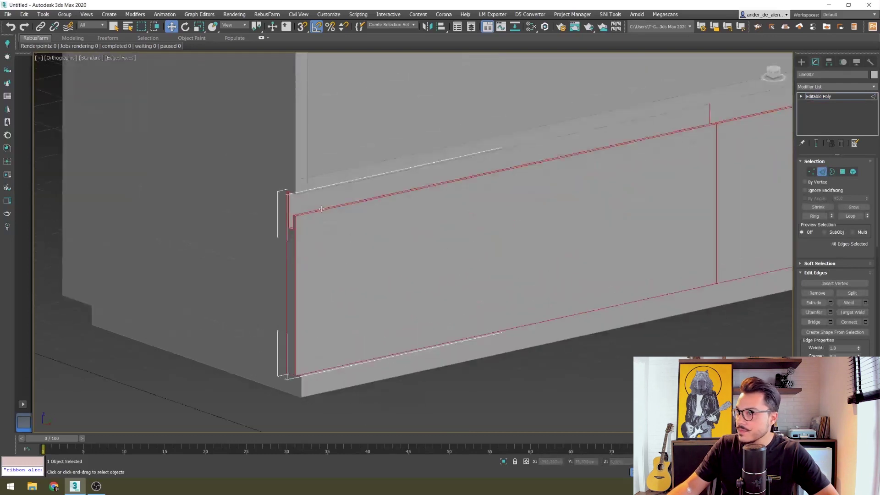
Chamfer the 48 drawer-front edges by 0,1cm, doubling them to 96 edges
left_click(830, 312)
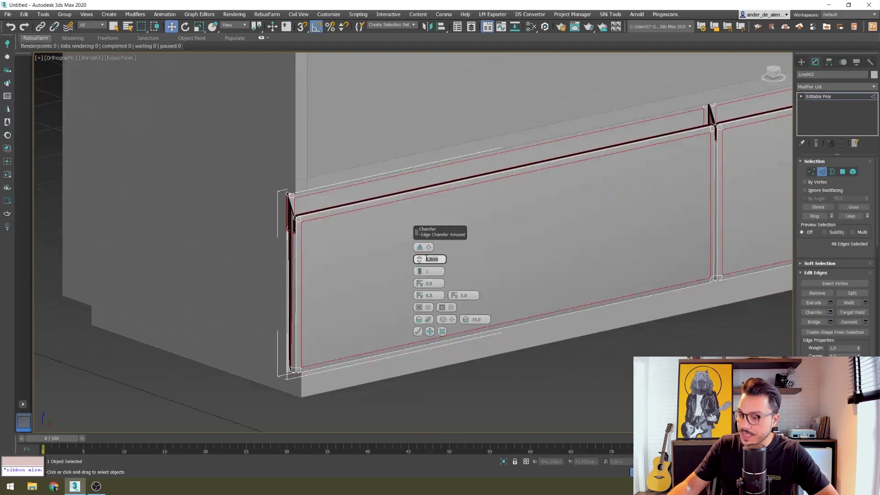
type("0,1")
key("Return")
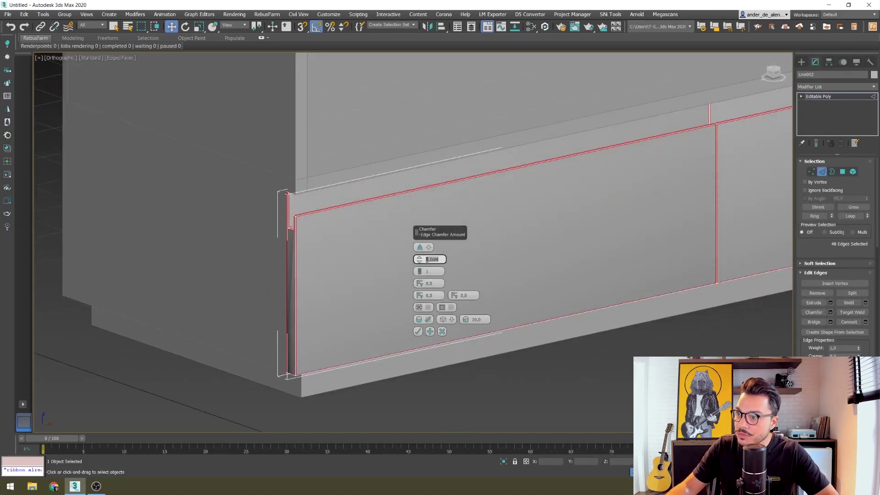
left_click(418, 332)
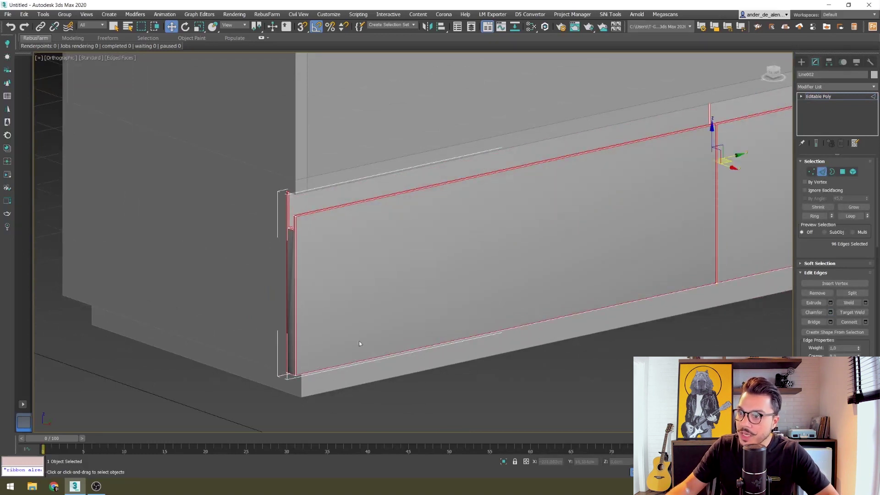
scroll(287, 278, "up", 5)
scroll(315, 130, "down", 3)
middle_click_drag(315, 130, 681, 208, "alt")
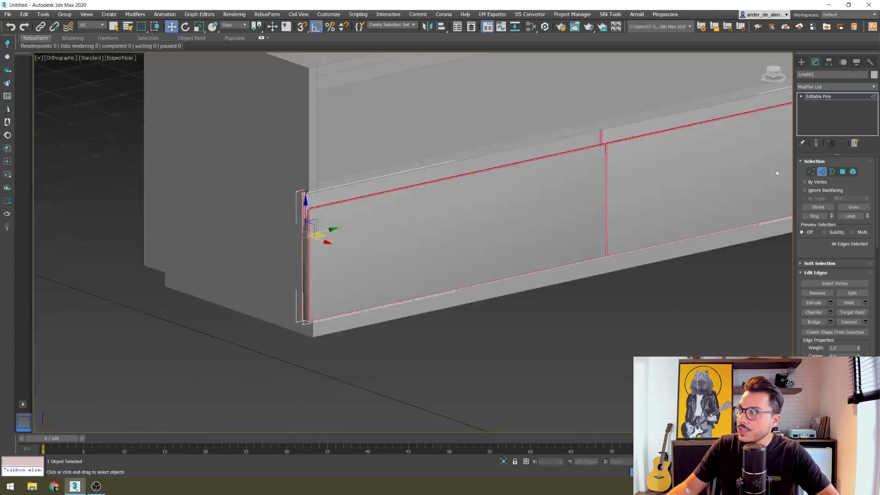
Exit Edge mode and add a Smooth modifier to the drawer cabinet
left_click(823, 173)
left_click(845, 87)
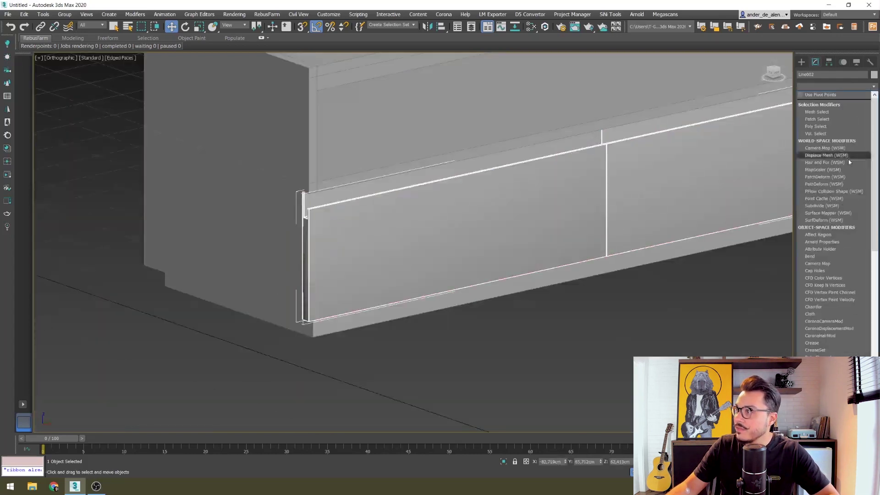
type("sm")
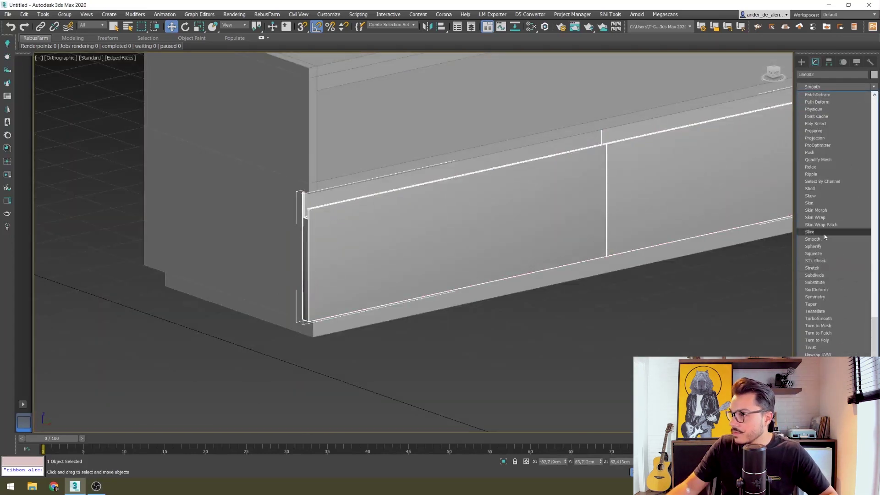
left_click(816, 238)
left_click(523, 348)
scroll(356, 261, "down", 3)
scroll(298, 283, "down", 3)
key("F4")
Find the stray black panel in the cabinet's open end and delete it
scroll(253, 264, "up", 10)
scroll(254, 265, "down", 2)
scroll(336, 255, "down", 3)
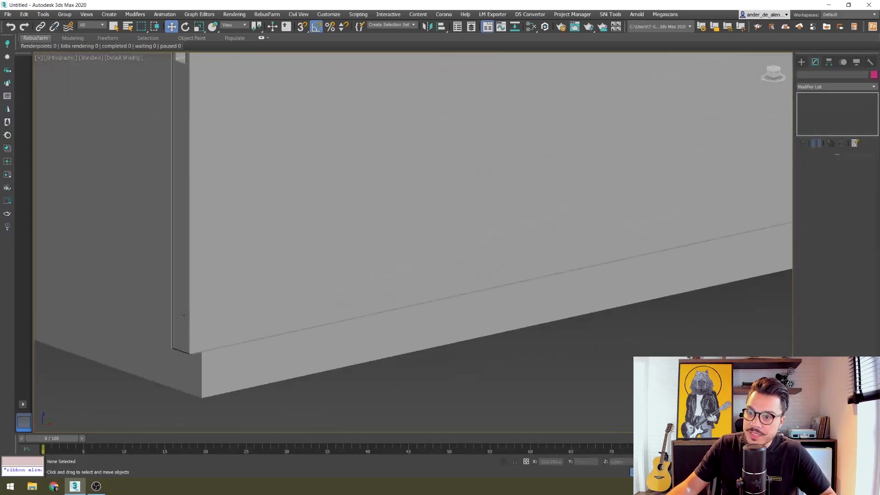
scroll(174, 261, "up", 2)
scroll(149, 139, "up", 3)
scroll(147, 216, "down", 5)
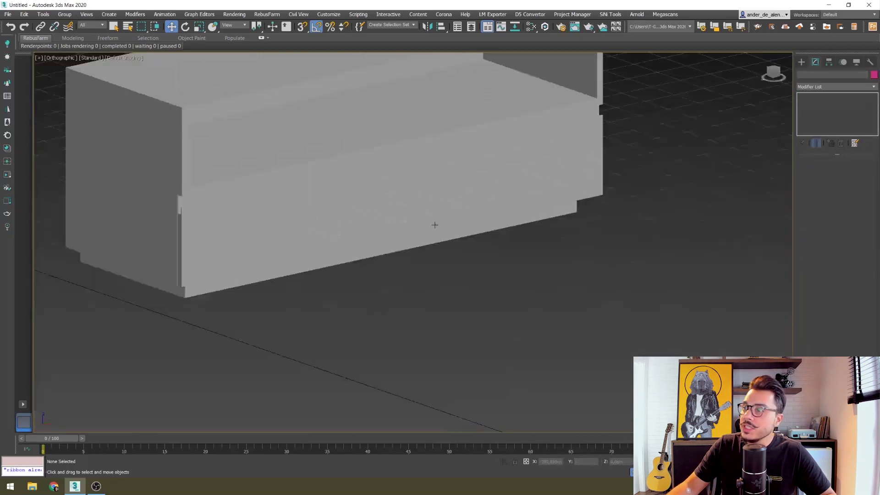
middle_click_drag(401, 188, 173, 151)
scroll(173, 152, "up", 5)
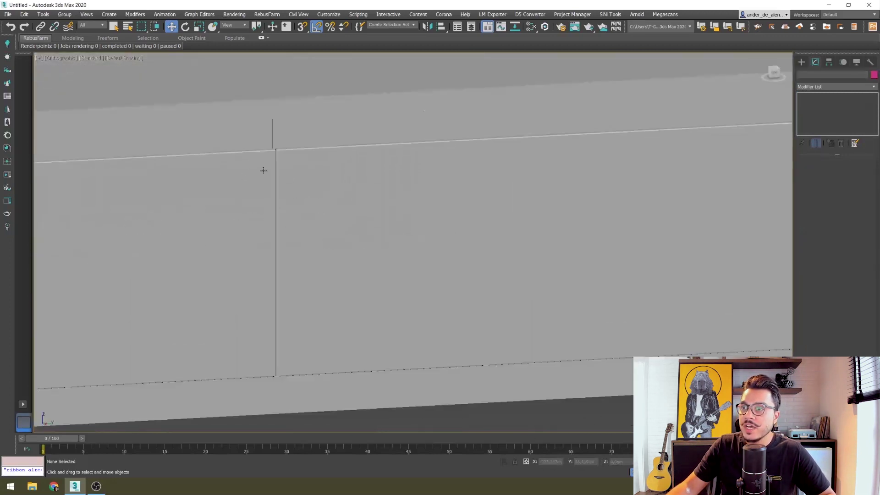
left_click(324, 182)
scroll(324, 182, "down", 5)
middle_click_drag(386, 230, 360, 229, "alt")
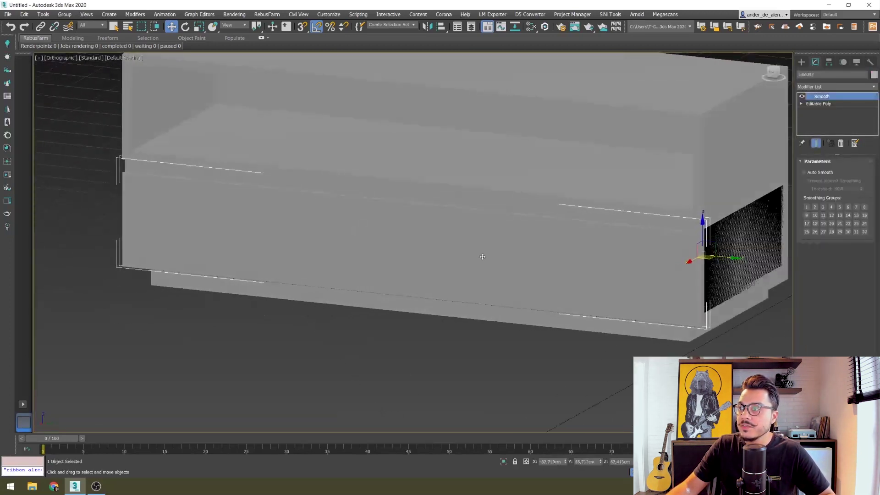
scroll(413, 296, "up", 3)
scroll(413, 296, "down", 5)
middle_click_drag(412, 295, 321, 293, "alt")
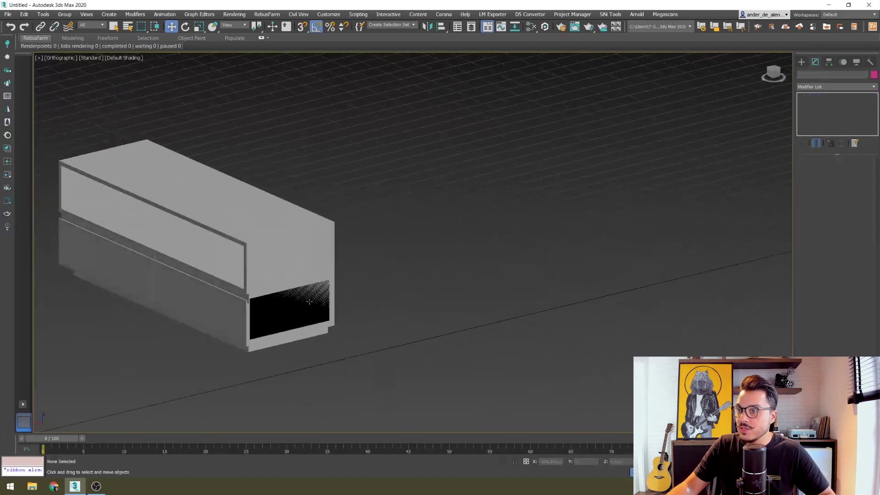
left_click(299, 317)
left_click_drag(298, 317, 373, 352)
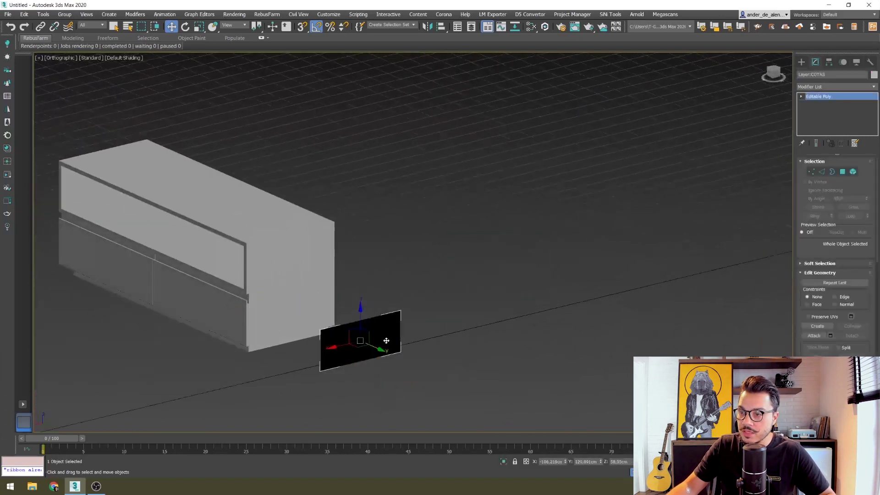
key("ctrl+z")
key("Delete")
Frame the upper cabinet body, restore edge display, and reselect it
middle_click_drag(418, 314, 514, 288)
left_click(428, 253)
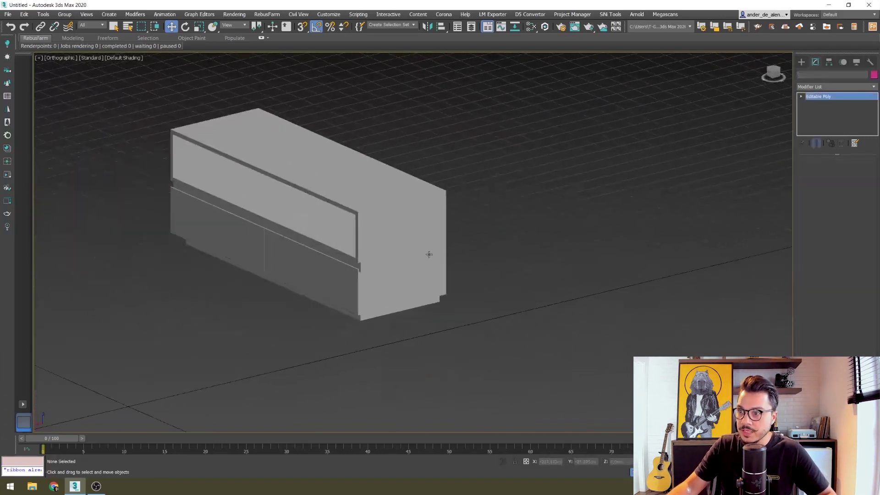
key("z")
mouse_move(422, 287)
middle_mouse_down("alt")
mouse_move(541, 328)
mouse_move(278, 273)
middle_mouse_up("alt")
left_click(560, 341)
key("F4")
left_click(333, 198)
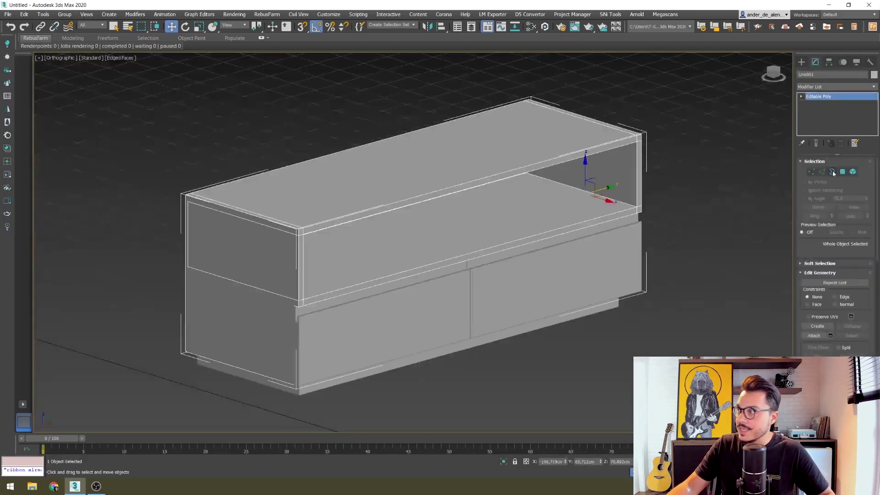
Select all of the cabinet's edges in Edge mode
left_click(821, 171)
double_click(414, 201)
scroll(414, 215, "up", 2)
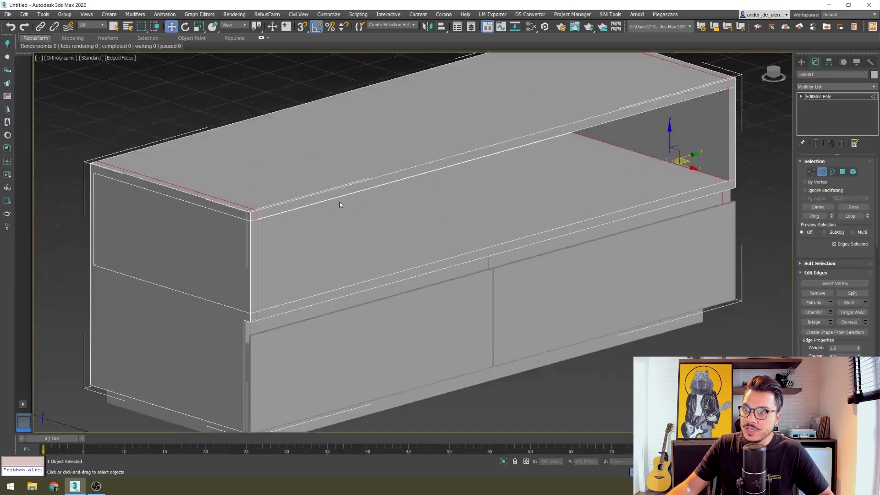
scroll(339, 202, "down", 4)
left_click_drag(99, 367, 98, 366)
scroll(307, 206, "up", 2)
scroll(307, 207, "up", 3)
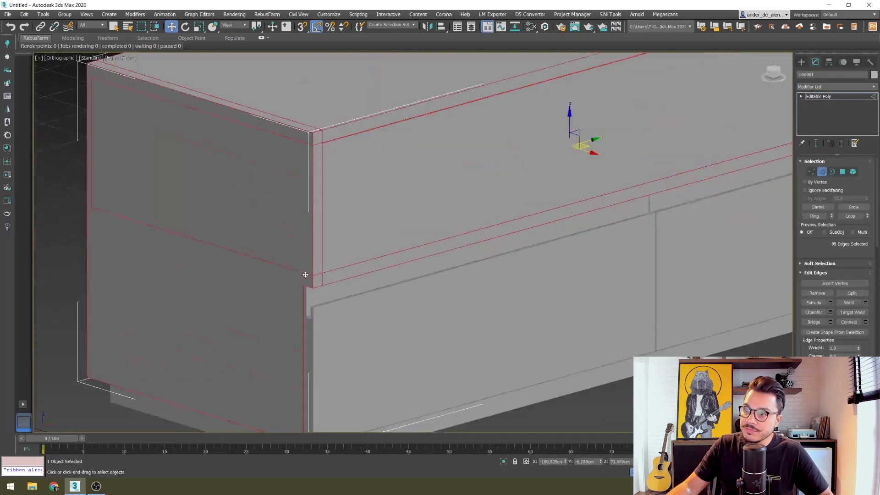
scroll(319, 280, "up", 3)
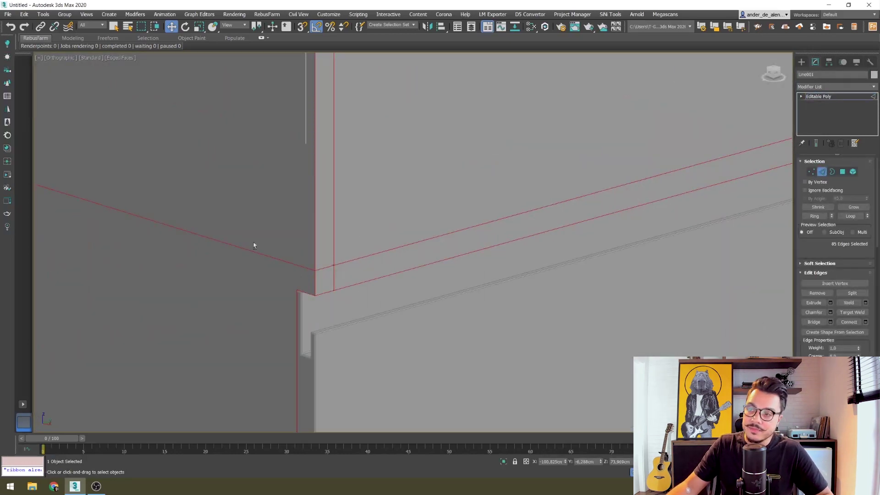
Deselect the inner, top and corner-leg edges that should stay sharp
left_click_drag(212, 271, 213, 270, "alt")
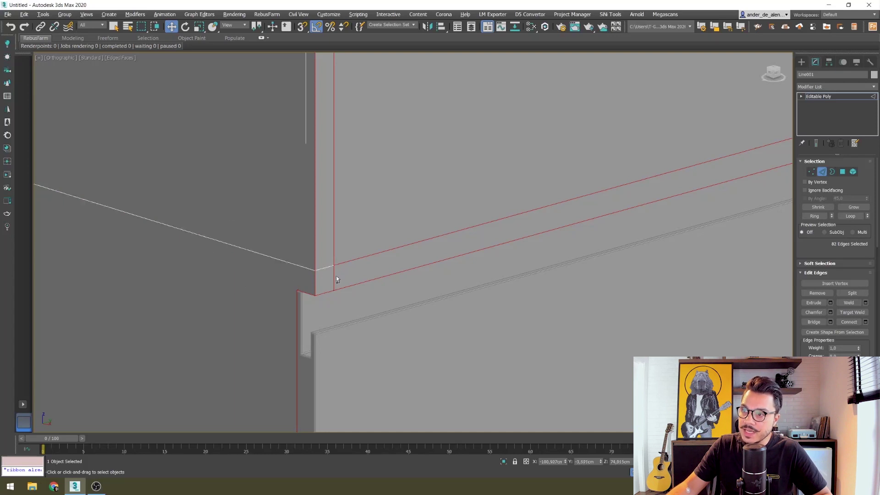
left_click(331, 277, "alt")
middle_click_drag(324, 189, 338, 171)
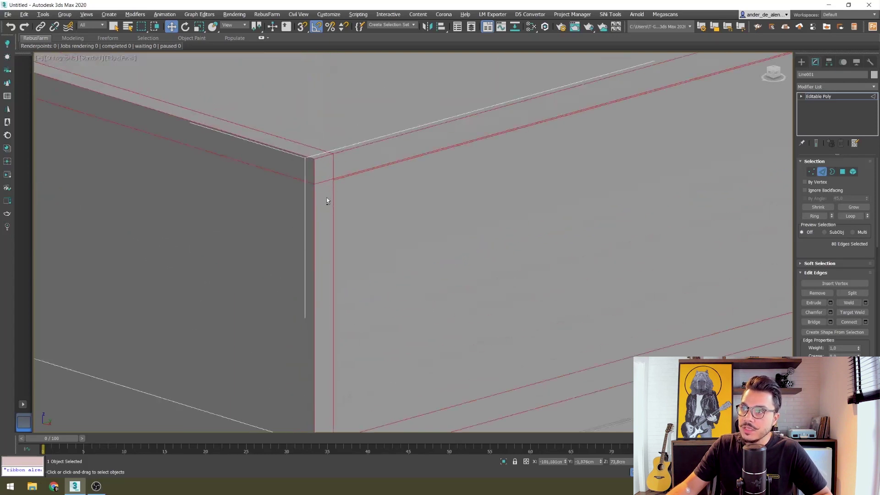
left_click(301, 178, "alt")
scroll(314, 181, "up", 3)
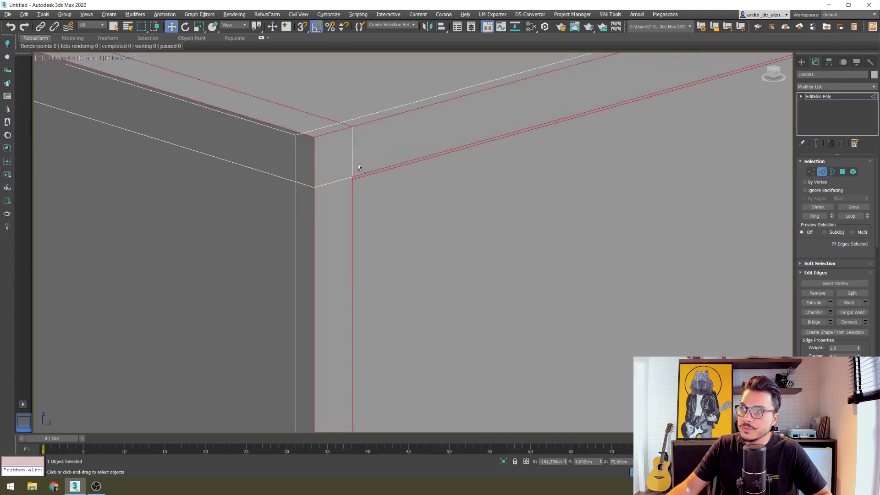
scroll(367, 170, "down", 5)
middle_click_drag(379, 177, 255, 328)
scroll(565, 208, "up", 2)
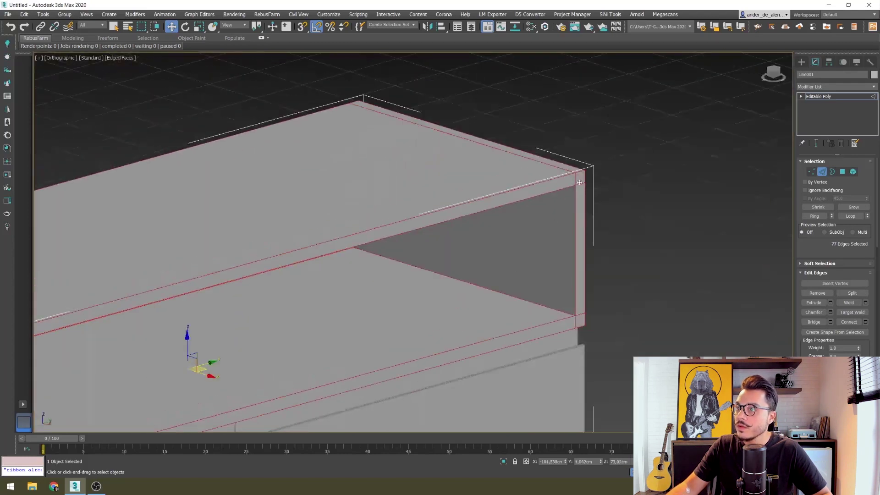
scroll(574, 184, "up", 3)
left_click(544, 178, "alt")
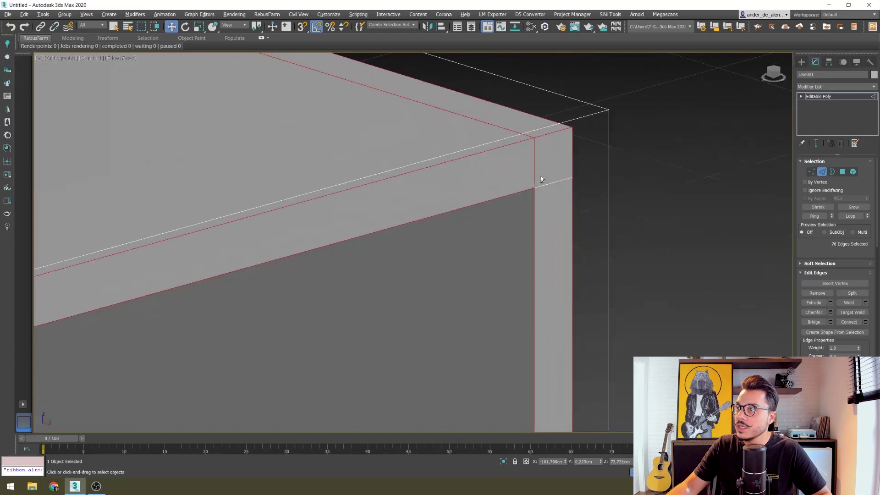
left_click(506, 128, "alt")
scroll(525, 241, "down", 3)
mouse_move(524, 241)
middle_mouse_down("alt")
mouse_move(423, 294)
mouse_move(433, 232)
middle_mouse_up("alt")
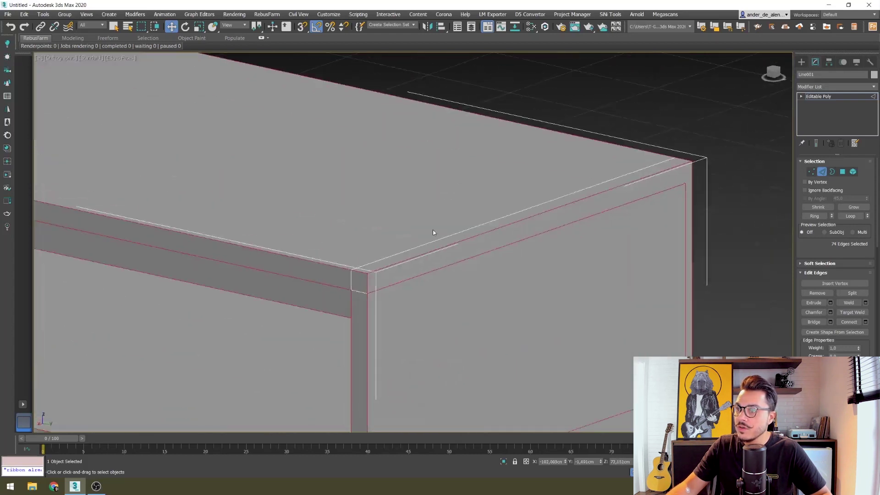
left_click(385, 287, "alt")
middle_click_drag(503, 291, 303, 288)
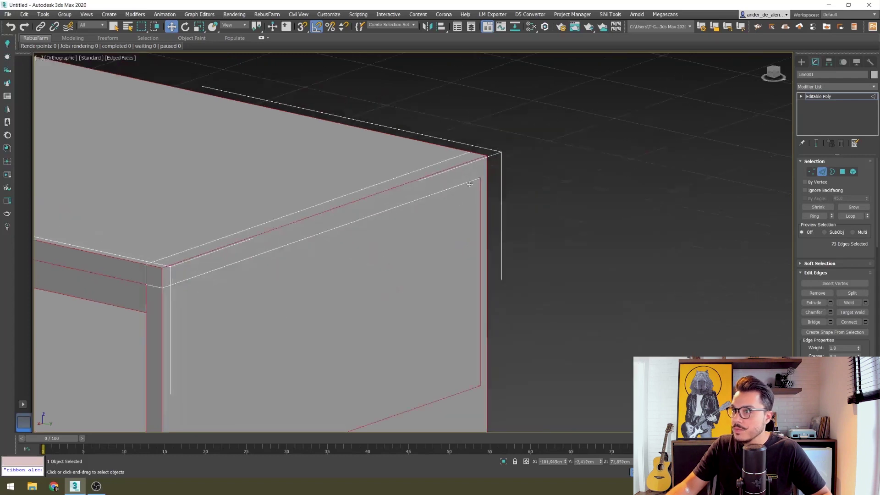
scroll(483, 213, "up", 3)
left_click(487, 215, "alt")
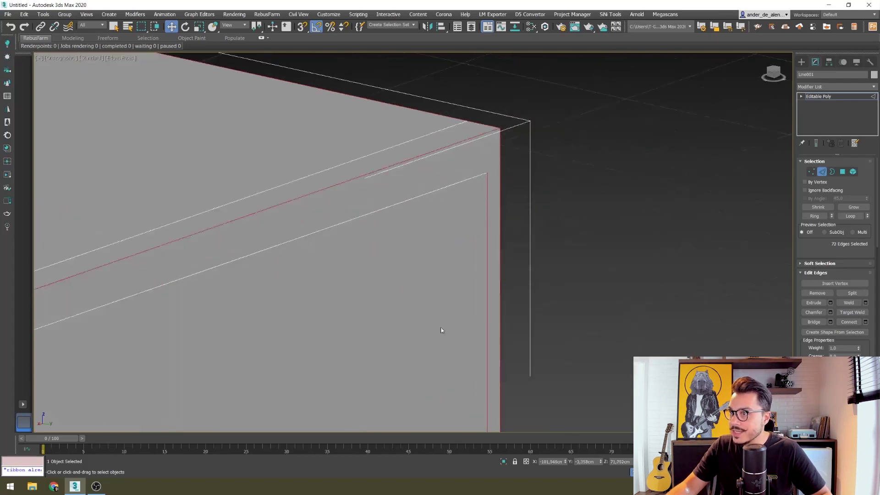
left_click(487, 276, "alt")
mouse_move(438, 344)
middle_mouse_down()
mouse_move(453, 368)
mouse_move(468, 250)
middle_mouse_up()
left_click(472, 232, "alt")
mouse_move(310, 300)
middle_mouse_down()
mouse_move(416, 296)
mouse_move(534, 128)
mouse_move(496, 220)
middle_mouse_up()
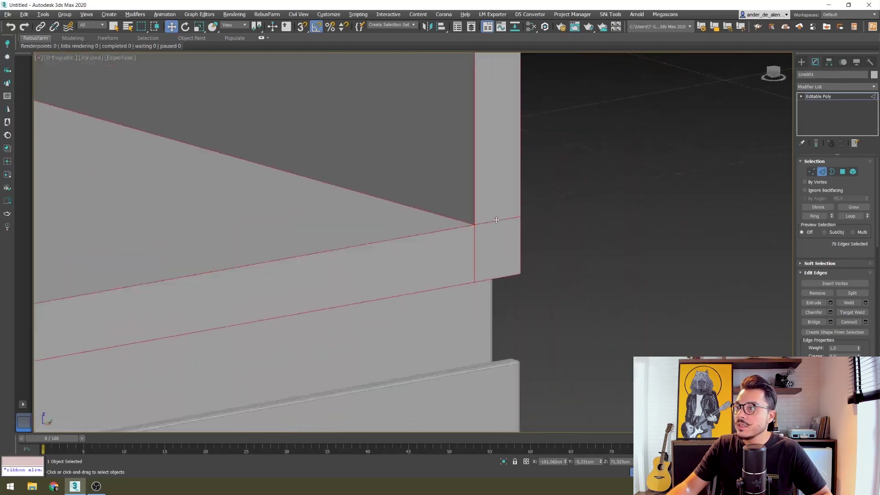
left_click(474, 254, "alt")
scroll(459, 275, "down", 3)
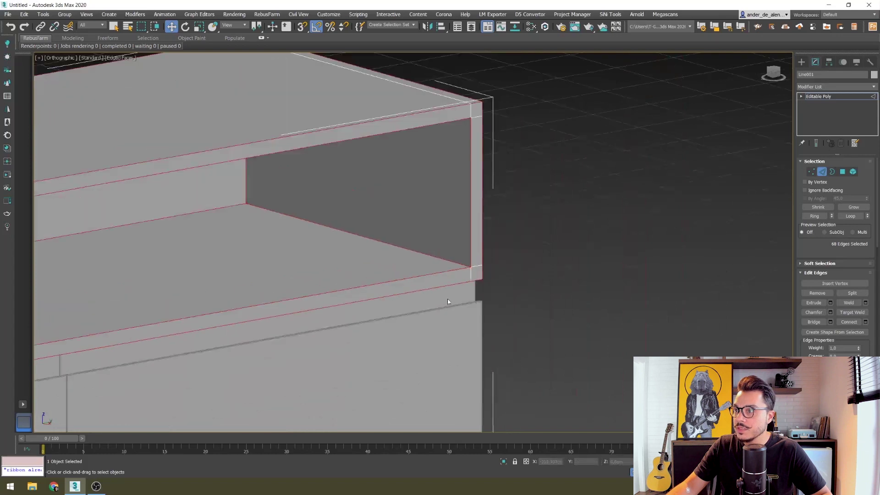
scroll(377, 294, "up", 2)
scroll(251, 287, "up", 2)
scroll(379, 251, "down", 2)
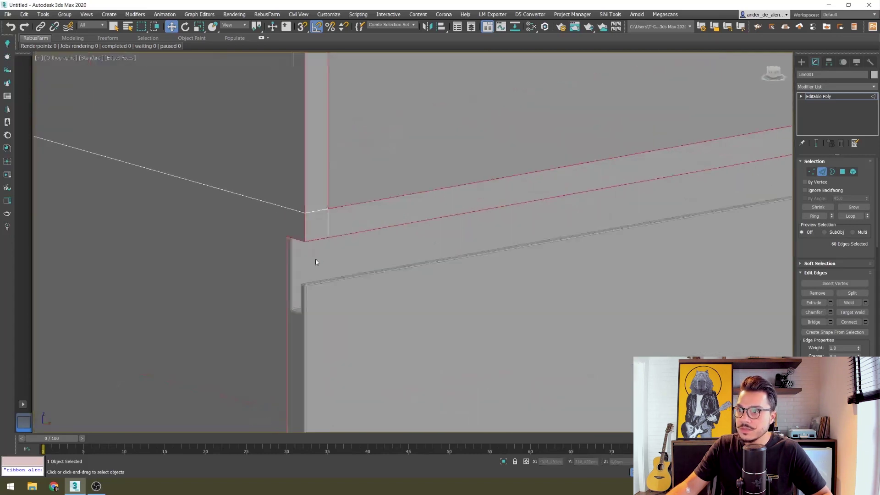
scroll(318, 255, "down", 5)
middle_click_drag(271, 265, 232, 255, "alt")
scroll(274, 229, "up", 5)
scroll(307, 212, "up", 4)
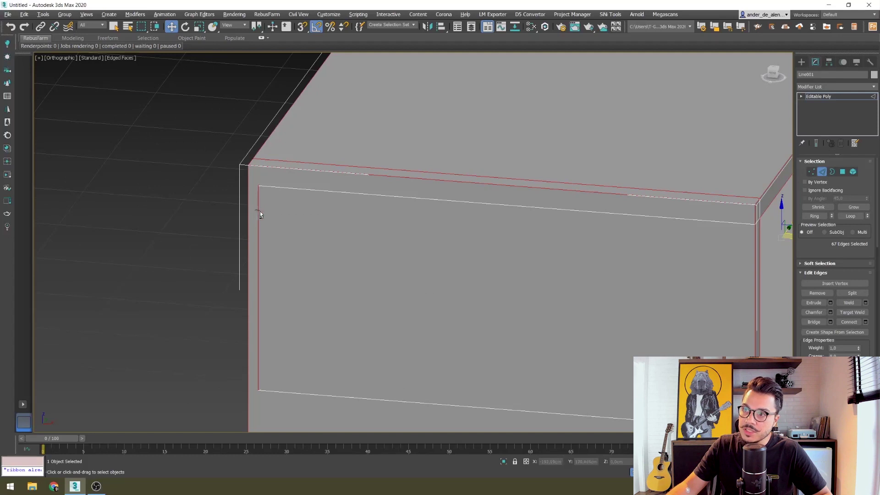
mouse_move(269, 220)
middle_mouse_down("alt")
mouse_move(496, 243)
mouse_move(550, 259)
middle_mouse_up("alt")
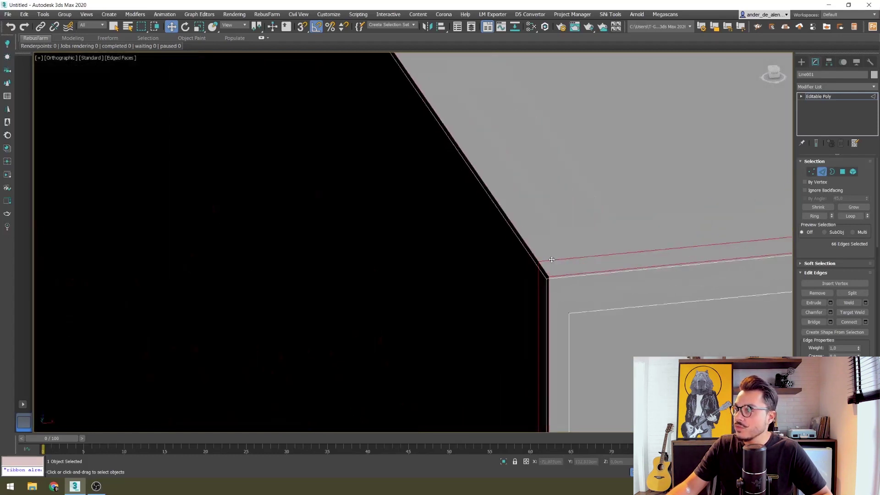
Remove the remaining upper and vertical corner edges, then inspect the selection from all sides
left_click(559, 261, "alt")
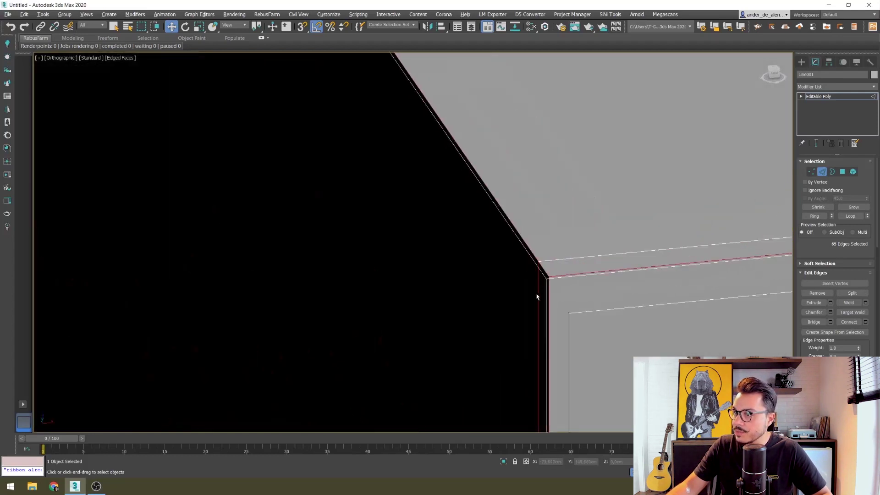
scroll(538, 294, "down", 5)
mouse_move(537, 293)
middle_mouse_down("alt")
mouse_move(407, 257)
mouse_move(474, 261)
middle_mouse_up("alt")
scroll(473, 260, "down", 3)
scroll(321, 192, "up", 4)
scroll(345, 189, "up", 2)
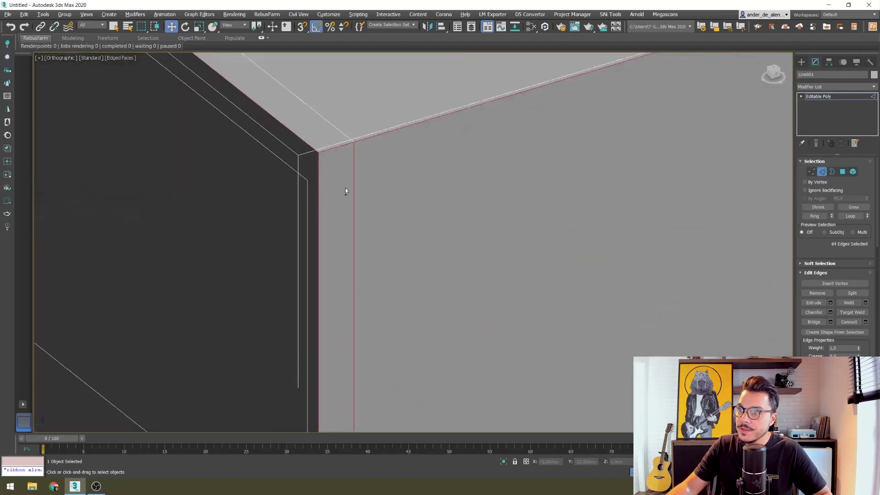
left_click(352, 189, "alt")
scroll(359, 191, "down", 4)
mouse_move(375, 252)
middle_mouse_down("alt")
mouse_move(414, 271)
mouse_move(387, 311)
middle_mouse_up("alt")
scroll(395, 259, "up", 3)
mouse_move(395, 260)
middle_mouse_down("alt")
mouse_move(354, 271)
mouse_move(372, 283)
middle_mouse_up("alt")
scroll(429, 200, "up", 3)
left_click(438, 181, "alt")
scroll(381, 252, "down", 5)
scroll(359, 230, "up", 2)
scroll(301, 234, "up", 2)
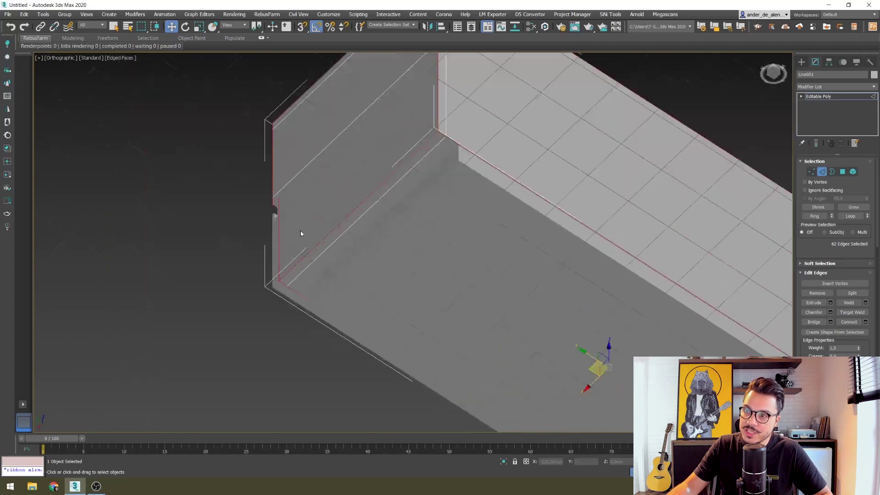
scroll(422, 226, "down", 2)
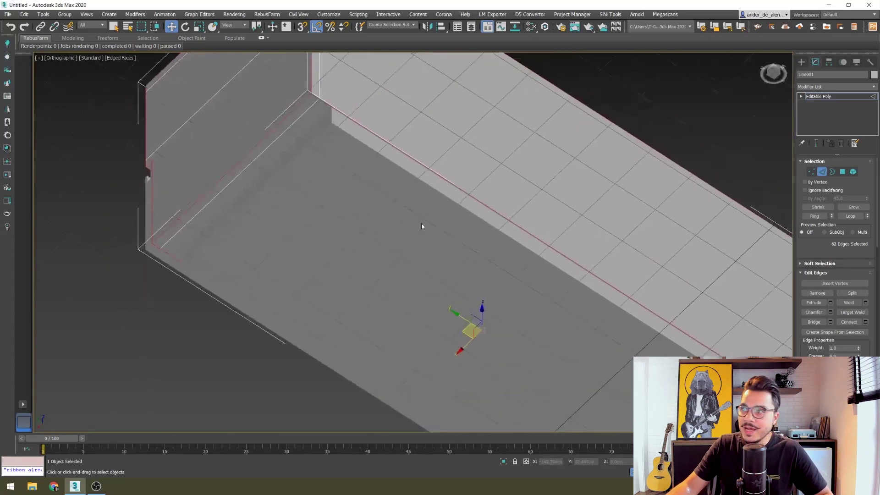
scroll(422, 226, "down", 3)
mouse_move(530, 261)
middle_mouse_down("alt")
mouse_move(565, 241)
mouse_move(404, 201)
middle_mouse_up("alt")
scroll(552, 223, "up", 4)
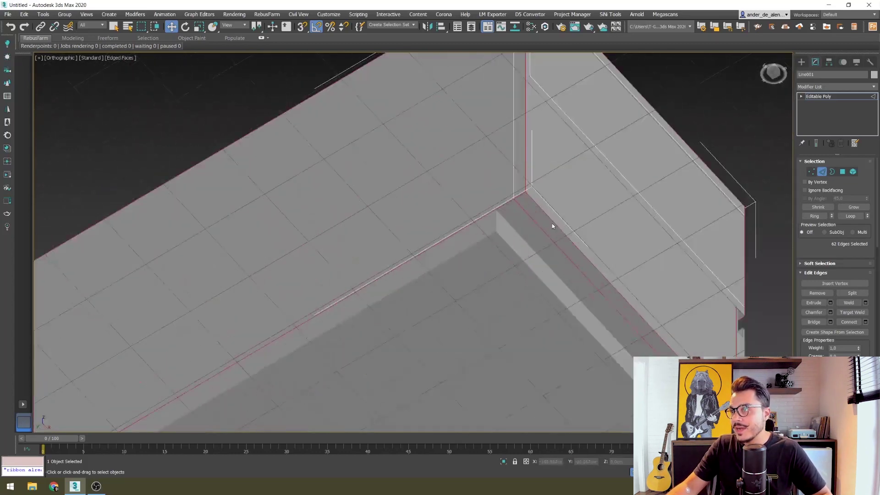
scroll(542, 230, "down", 5)
mouse_move(542, 229)
middle_mouse_down("alt")
mouse_move(544, 277)
mouse_move(520, 274)
mouse_move(514, 288)
middle_mouse_up("alt")
scroll(384, 265, "up", 4)
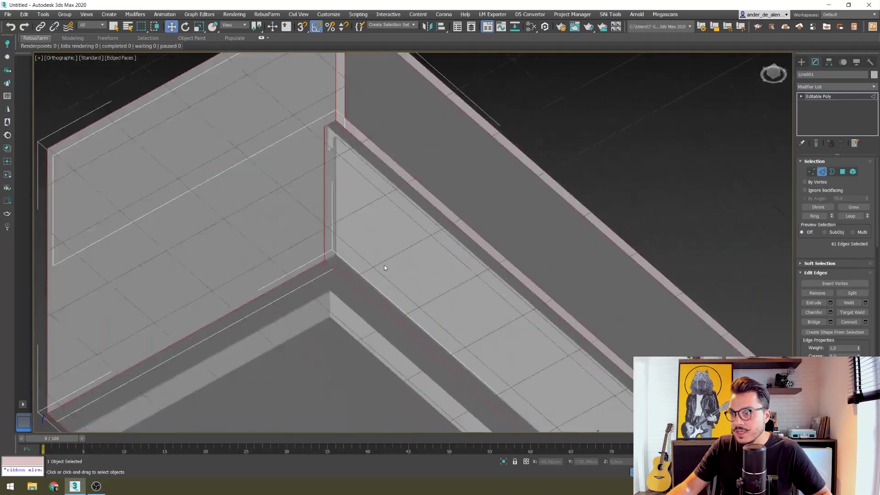
mouse_move(355, 268)
middle_mouse_down("alt")
mouse_move(335, 269)
mouse_move(387, 125)
mouse_move(335, 268)
mouse_move(336, 244)
mouse_move(376, 123)
mouse_move(388, 236)
mouse_move(384, 222)
mouse_move(608, 300)
middle_mouse_up("alt")
scroll(396, 213, "up", 2)
scroll(608, 301, "up", 3)
mouse_move(422, 273)
middle_mouse_down("alt")
mouse_move(462, 289)
mouse_move(512, 274)
mouse_move(427, 212)
middle_mouse_up("alt")
scroll(359, 258, "up", 2)
scroll(366, 240, "down", 3)
middle_click_drag(381, 246, 230, 291, "alt")
scroll(230, 291, "down", 4)
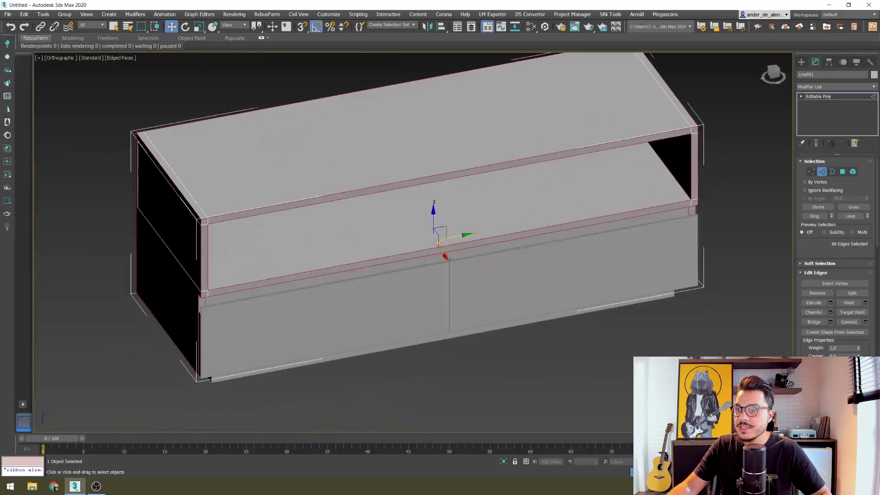
middle_click_drag(477, 226, 341, 271, "alt")
scroll(343, 249, "up", 2)
scroll(342, 249, "up", 4)
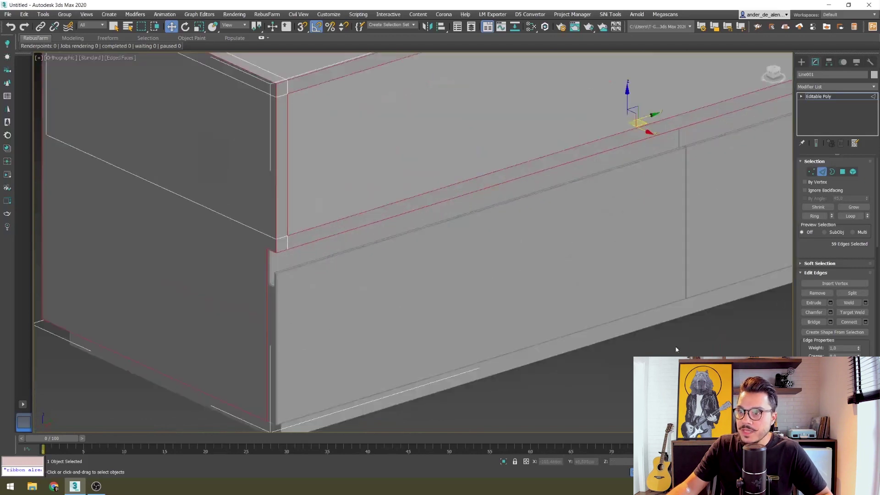
Chamfer the 59 selected edges with a 0,1cm amount
left_click(830, 312)
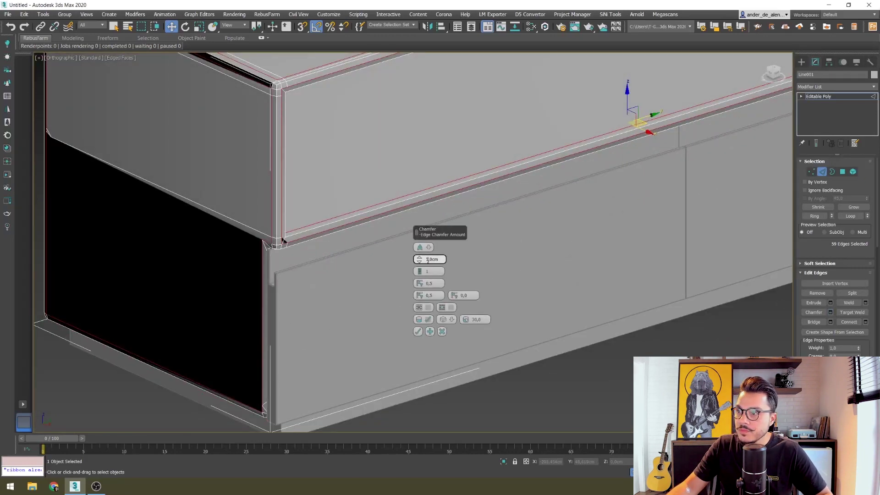
type("0,1")
key("Return")
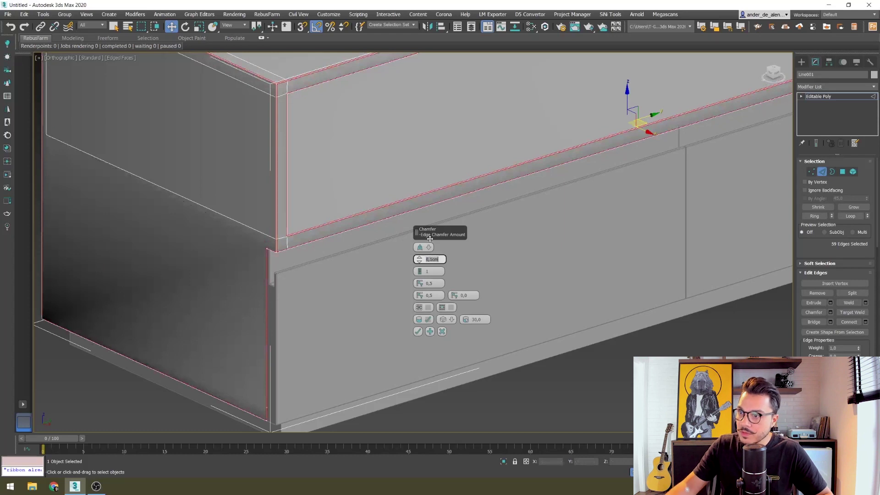
left_click(417, 332)
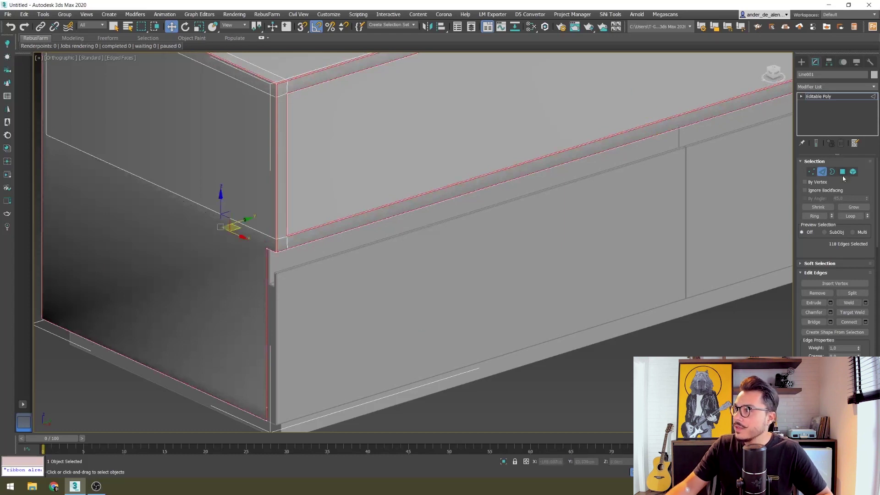
left_click(840, 87)
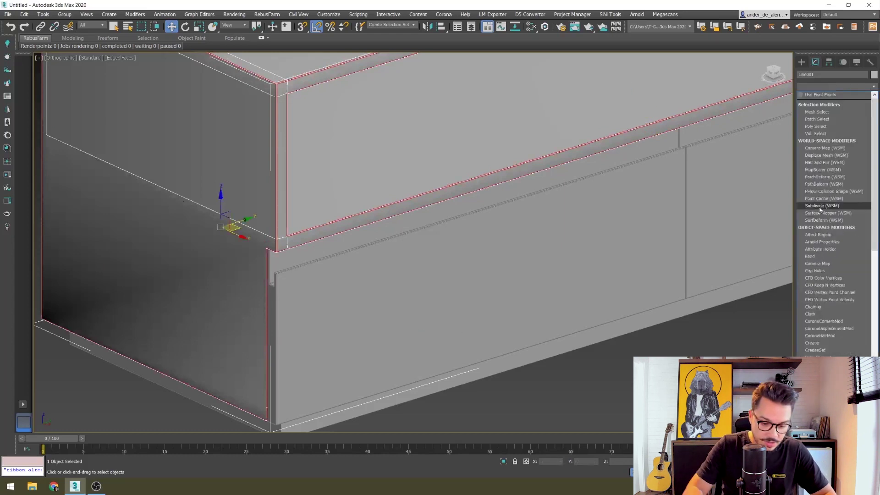
Apply the Smooth modifier to the cabinet and hide the edge wireframe overlay
scroll(820, 209, "down", 2)
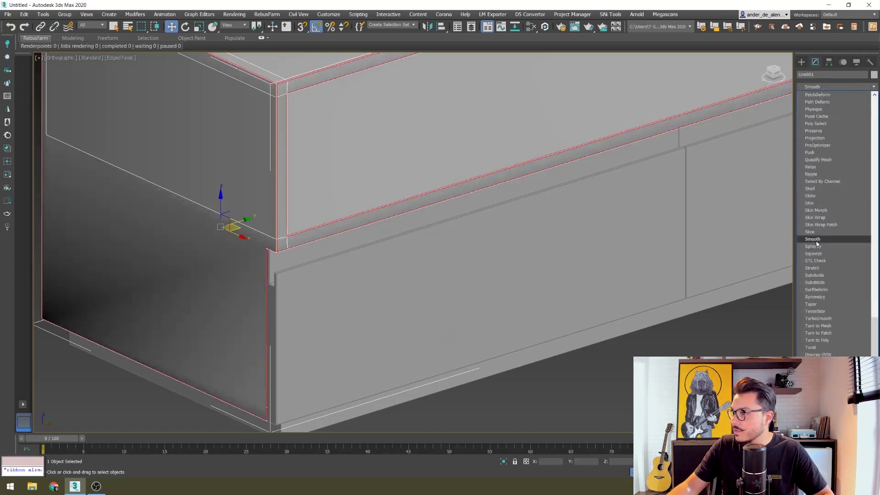
left_click(592, 405)
key("F4")
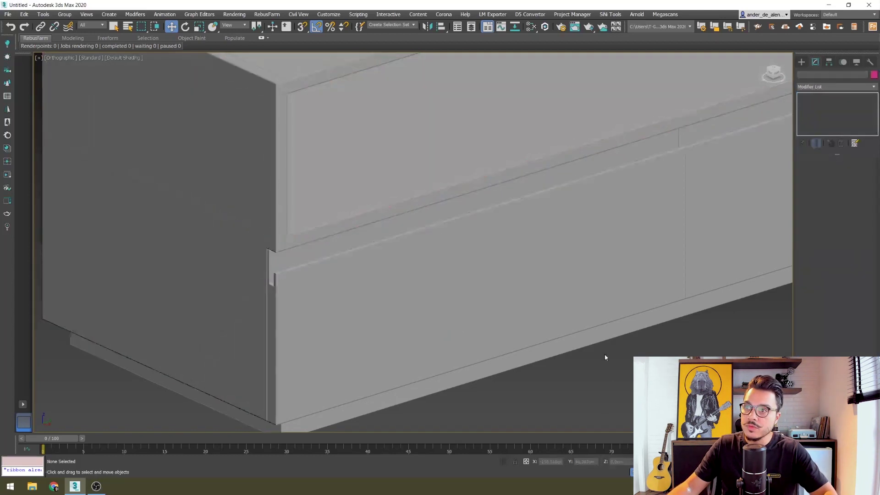
scroll(467, 252, "down", 5)
middle_click_drag(450, 219, 345, 255, "alt")
Try sliding the drawer front Line002 out of the cabinet, then undo it
left_click(344, 256)
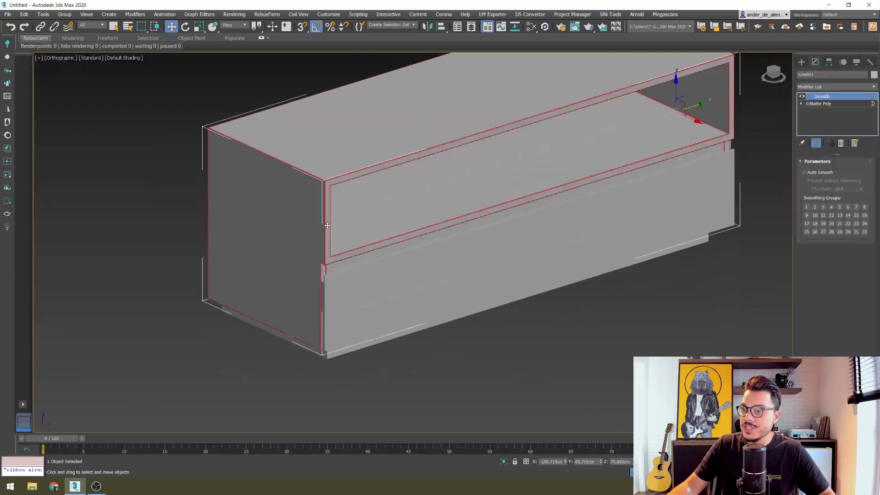
scroll(433, 304, "down", 1)
key("ctrl+d")
scroll(422, 247, "up", 5)
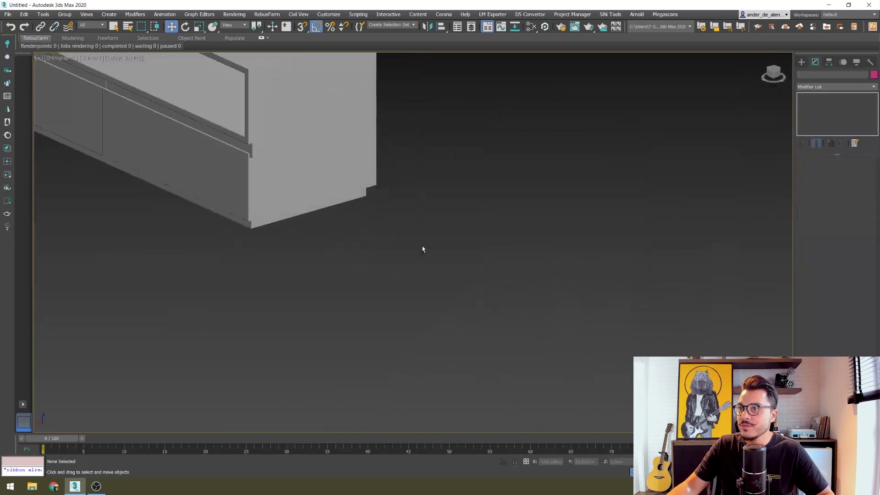
scroll(372, 248, "up", 3)
left_click(397, 304)
left_click_drag(435, 334, 395, 337)
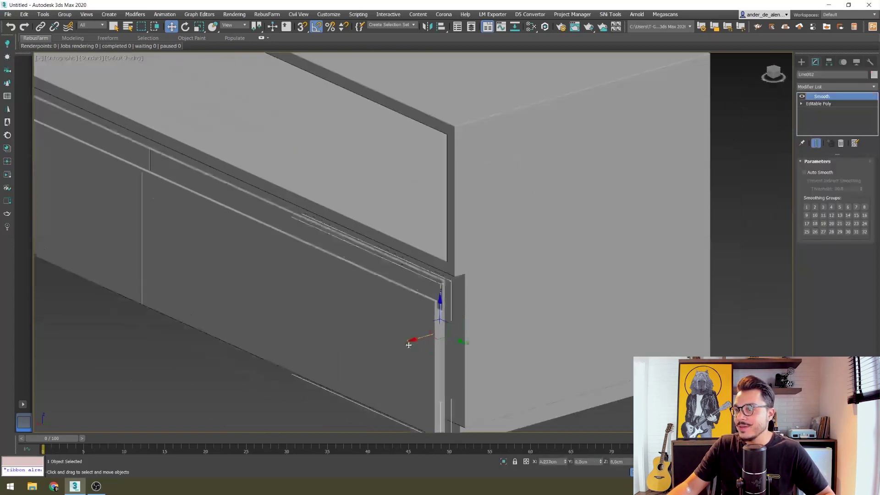
scroll(394, 337, "down", 4)
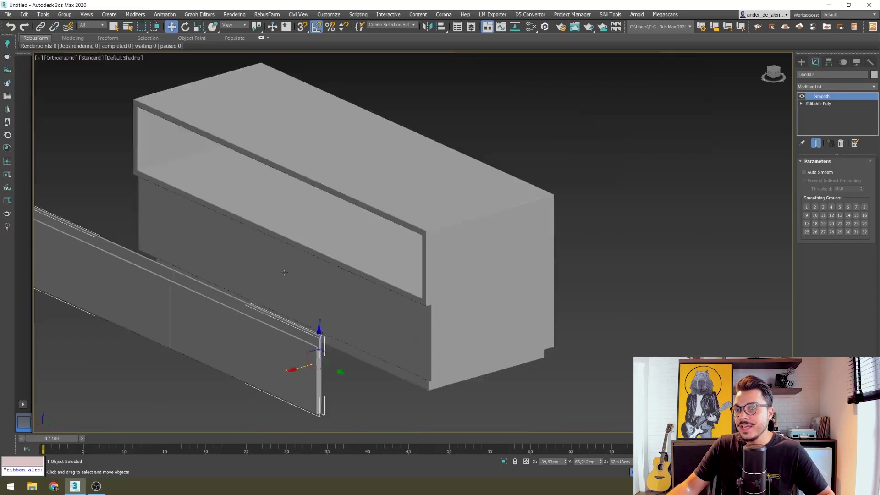
key("ctrl+z")
key("ctrl+z")
Pull the drawer front out along its length, undo, and select all three parts
left_click(350, 325)
left_click(635, 271)
left_click(346, 325)
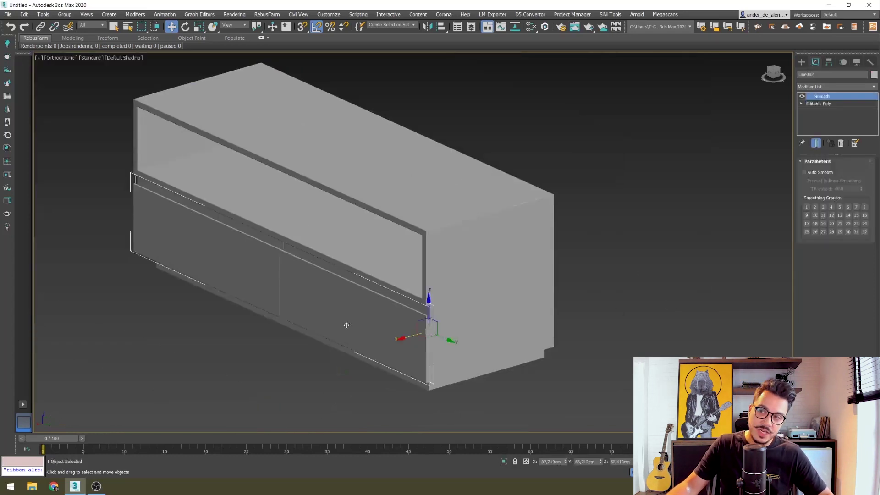
left_click_drag(400, 339, 293, 380)
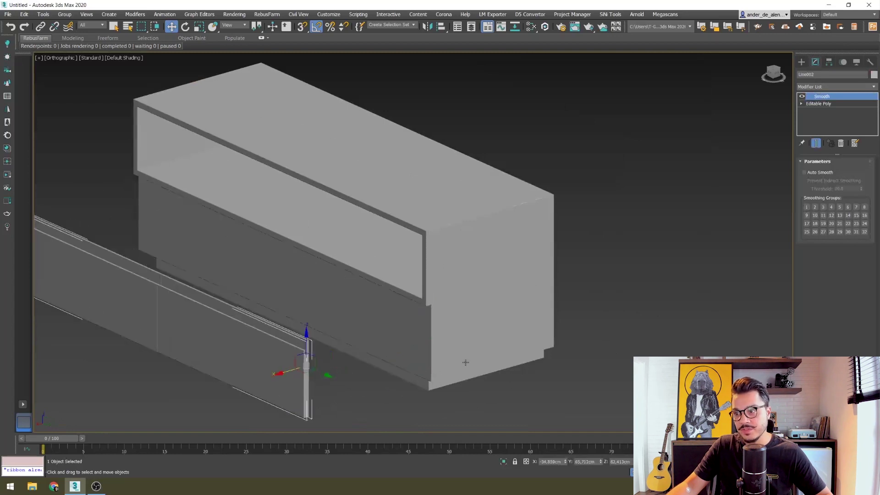
key("ctrl+z")
left_click(645, 252)
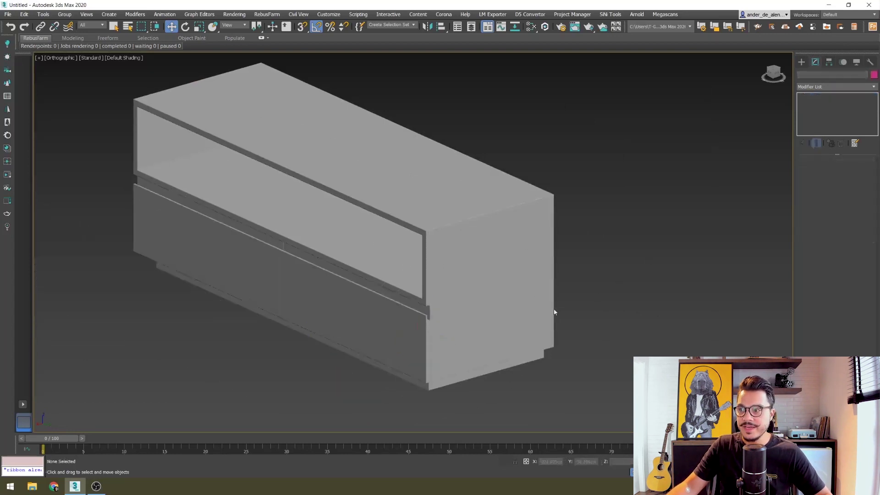
key("ctrl+a")
scroll(575, 305, "down", 5)
left_click_drag(658, 241, 424, 344)
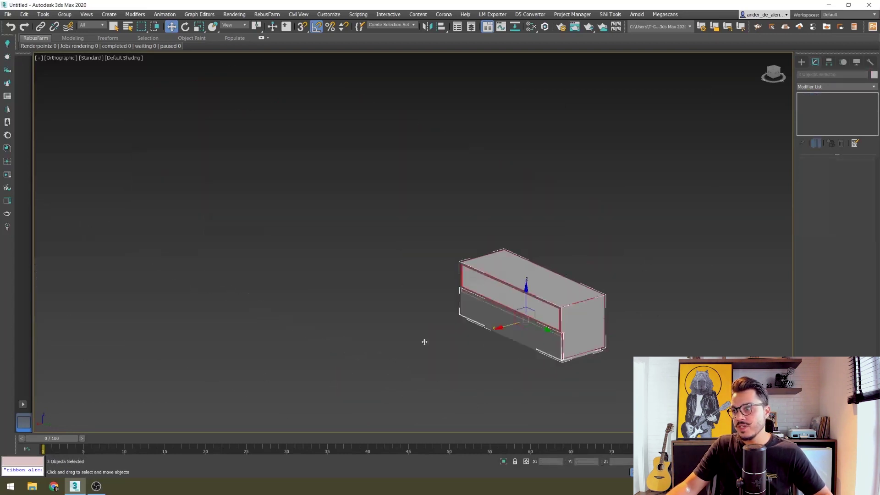
Select all three nightstand parts with the Name and Color settings open
key("z")
left_click(496, 372)
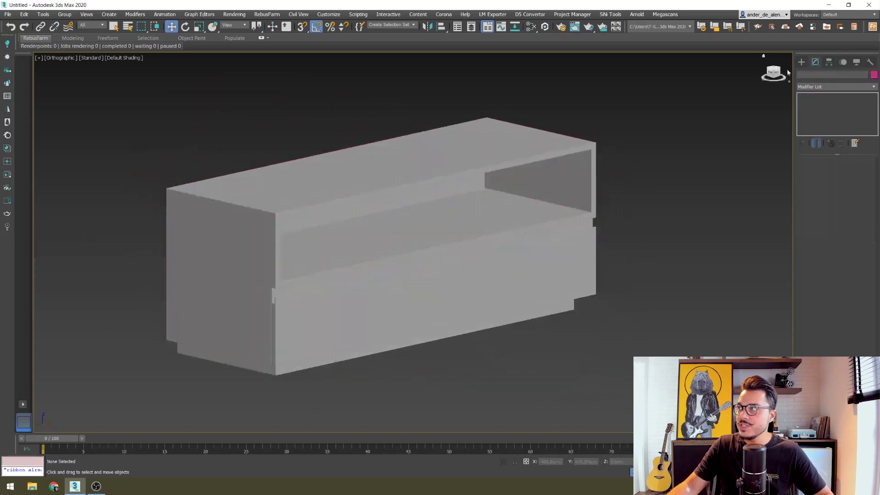
left_click(802, 64)
scroll(523, 291, "up", 1)
left_click(522, 290)
key("z")
scroll(509, 289, "down", 5)
key("ctrl+a")
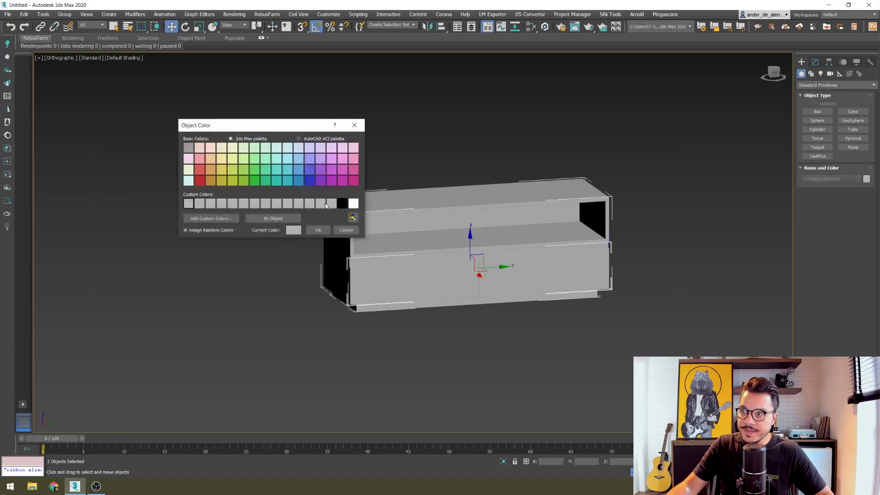
Apply the light white-gray object colour and orbit to review the recoloured cabinet
left_click(317, 231)
key("z")
scroll(422, 304, "down", 2)
left_click(422, 304)
mouse_move(411, 312)
middle_mouse_down("alt")
mouse_move(469, 309)
mouse_move(476, 297)
mouse_move(452, 307)
middle_mouse_up("alt")
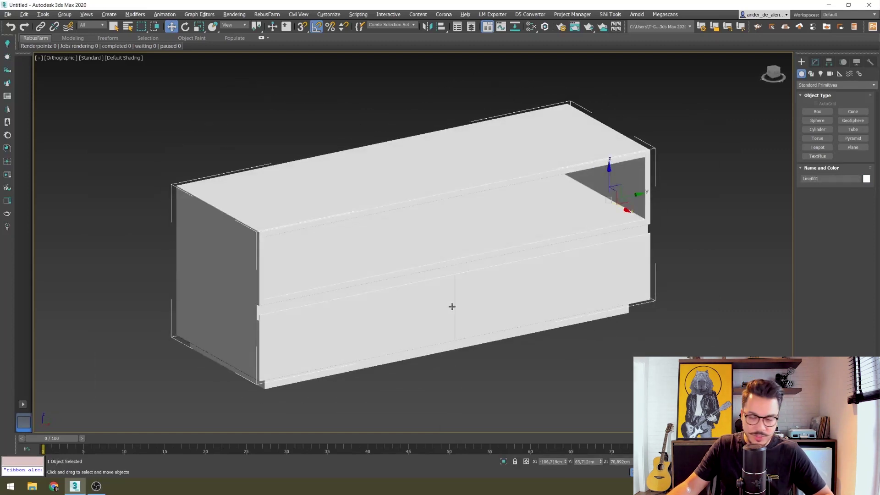
left_click(232, 148)
mouse_move(232, 147)
middle_mouse_down("alt")
mouse_move(348, 184)
mouse_move(270, 140)
mouse_move(578, 208)
middle_mouse_up("alt")
scroll(459, 192, "down", 3)
mouse_move(459, 235)
middle_mouse_down("alt")
mouse_move(576, 247)
mouse_move(472, 246)
middle_mouse_up("alt")
scroll(472, 245, "up", 5)
mouse_move(499, 299)
middle_mouse_down()
mouse_move(260, 324)
mouse_move(256, 221)
middle_mouse_up()
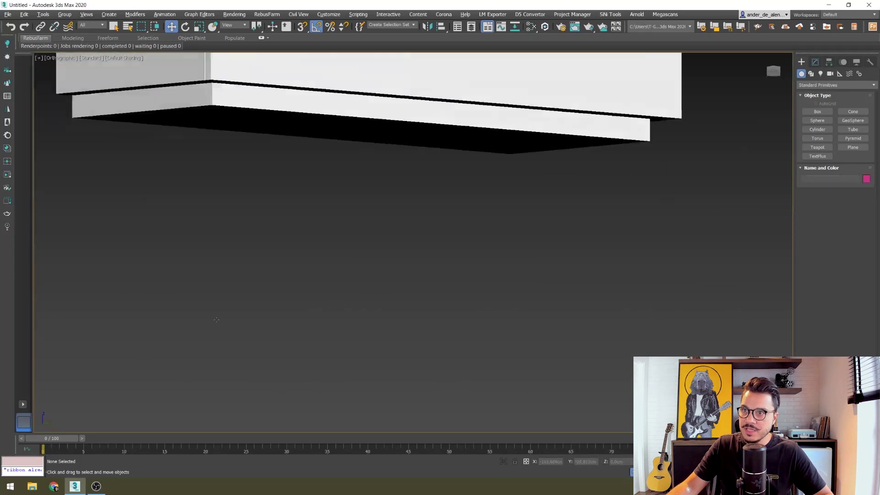
key("shift+z")
middle_click_drag(424, 353, 424, 238)
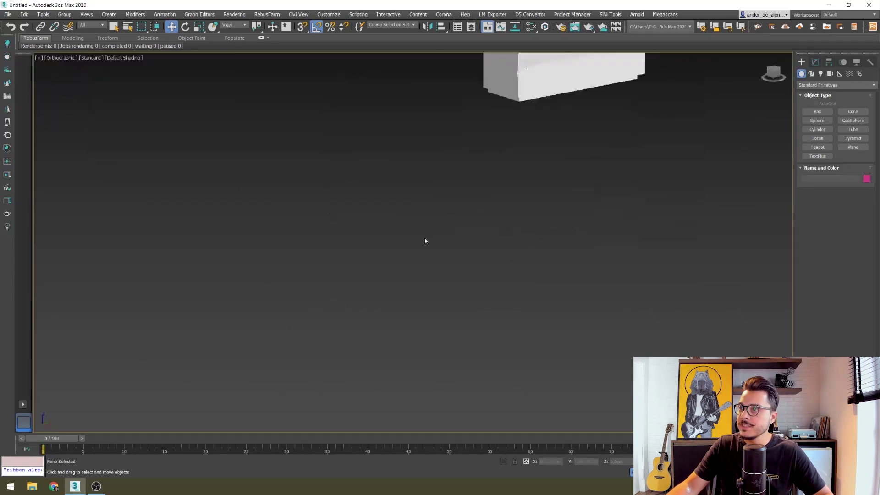
key("z")
middle_click_drag(558, 369, 480, 338, "alt")
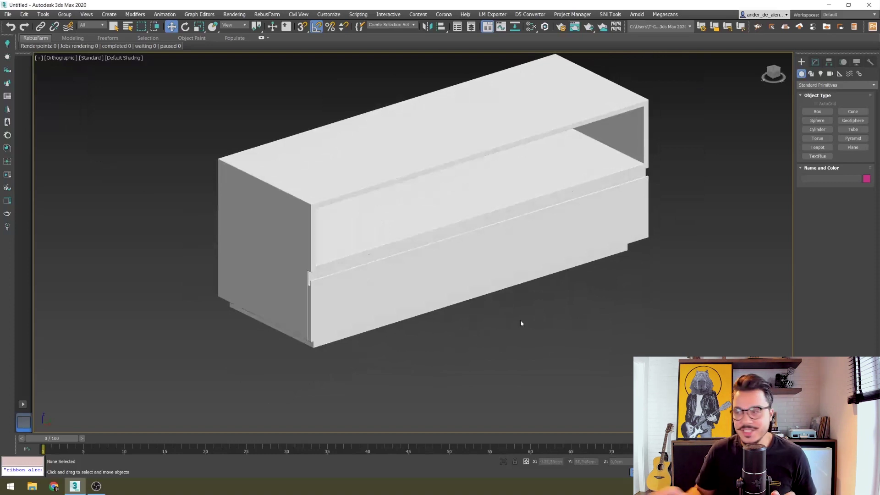
middle_click_drag(542, 291, 516, 319)
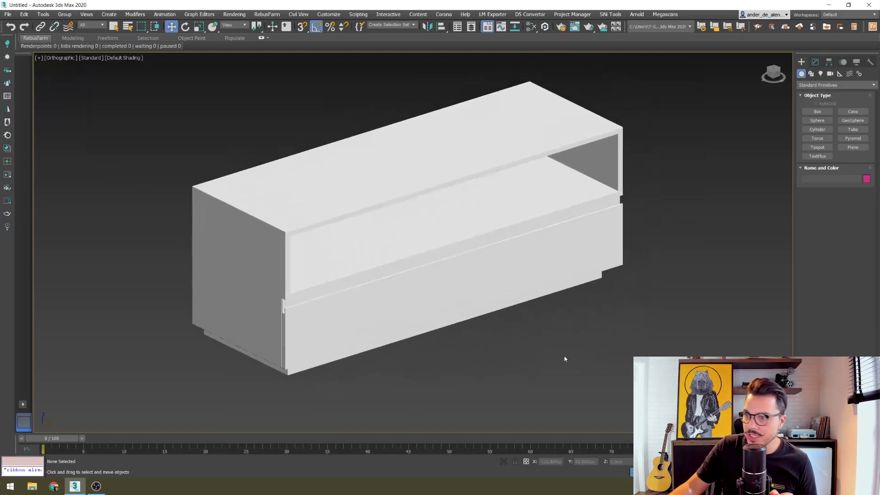